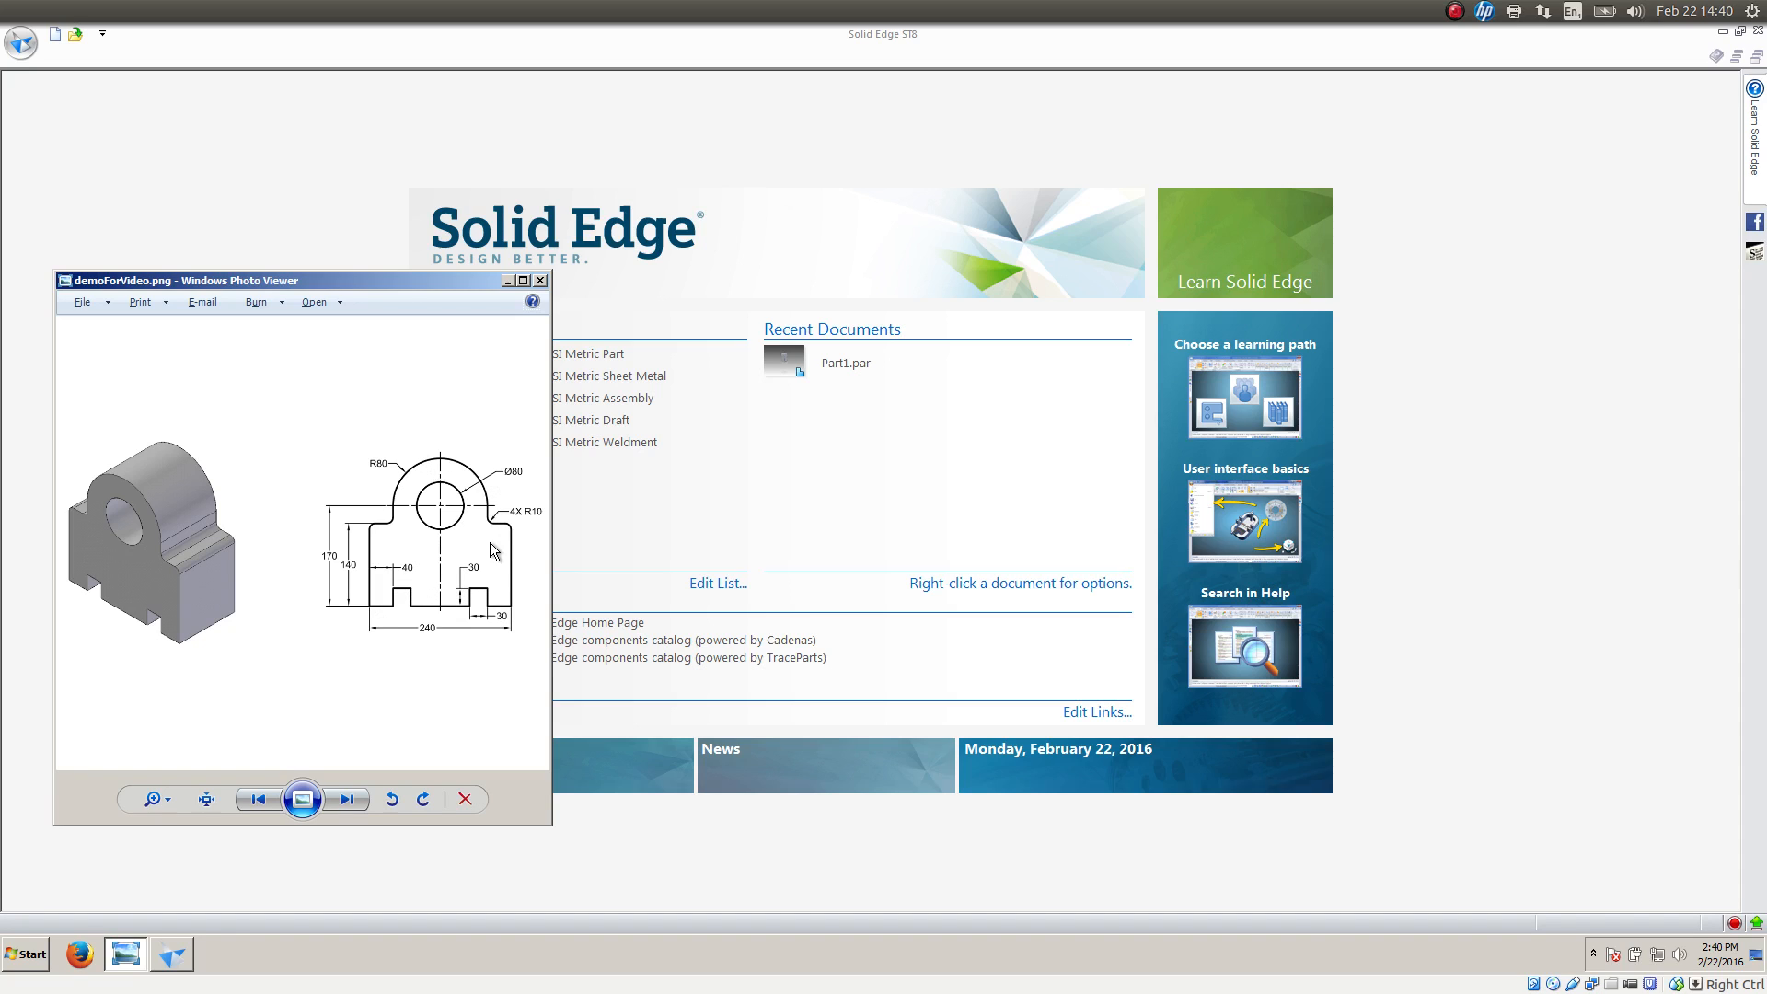
# Create a new SI Metric Part and switch its modeling environment to Ordered
pyautogui.click(608, 354)
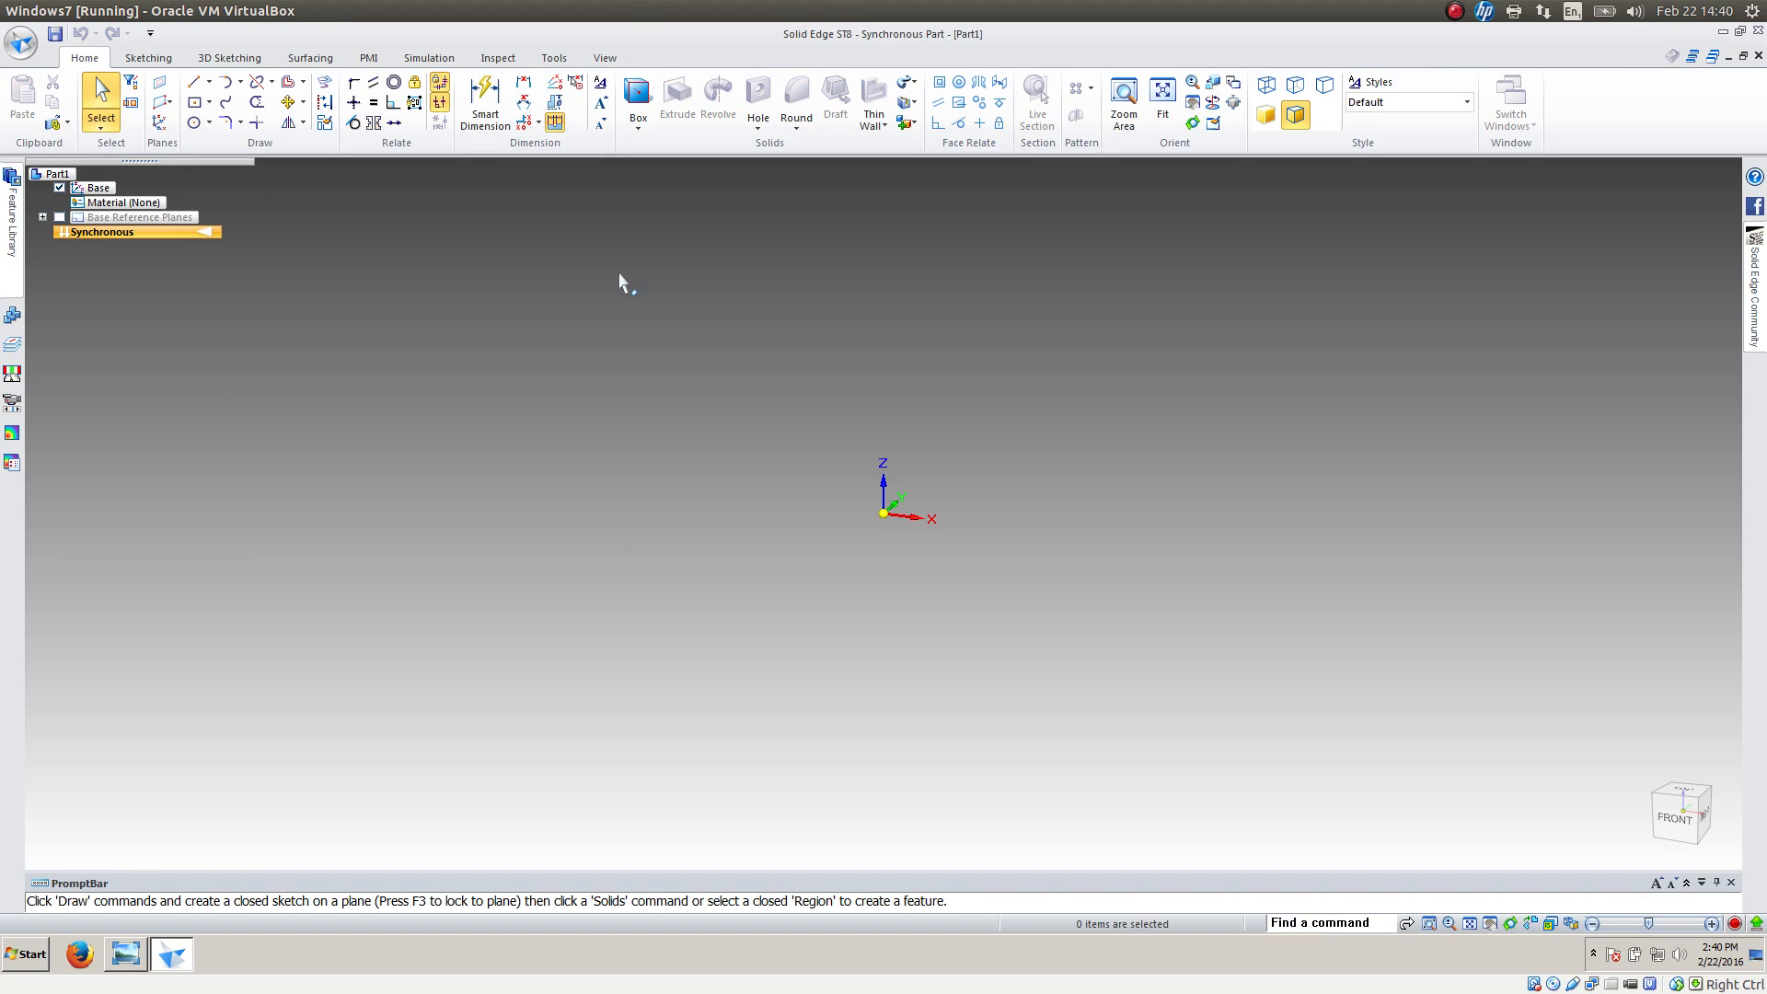
pyautogui.click(557, 58)
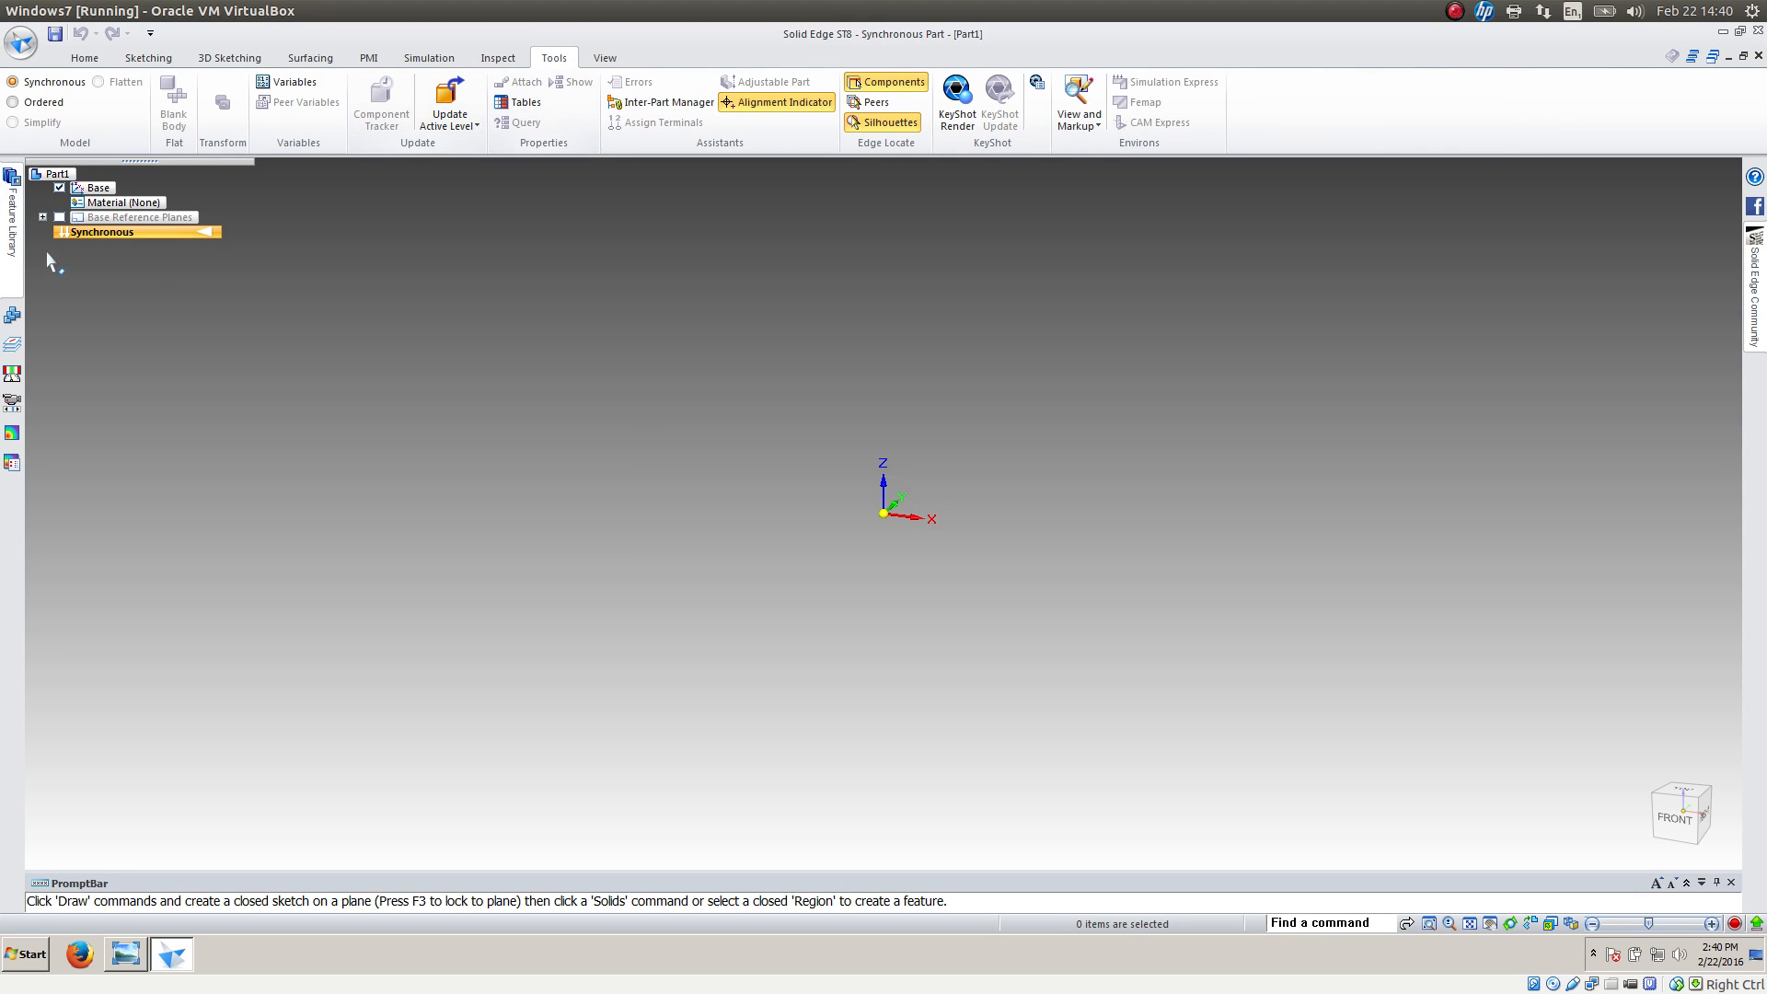
pyautogui.click(42, 102)
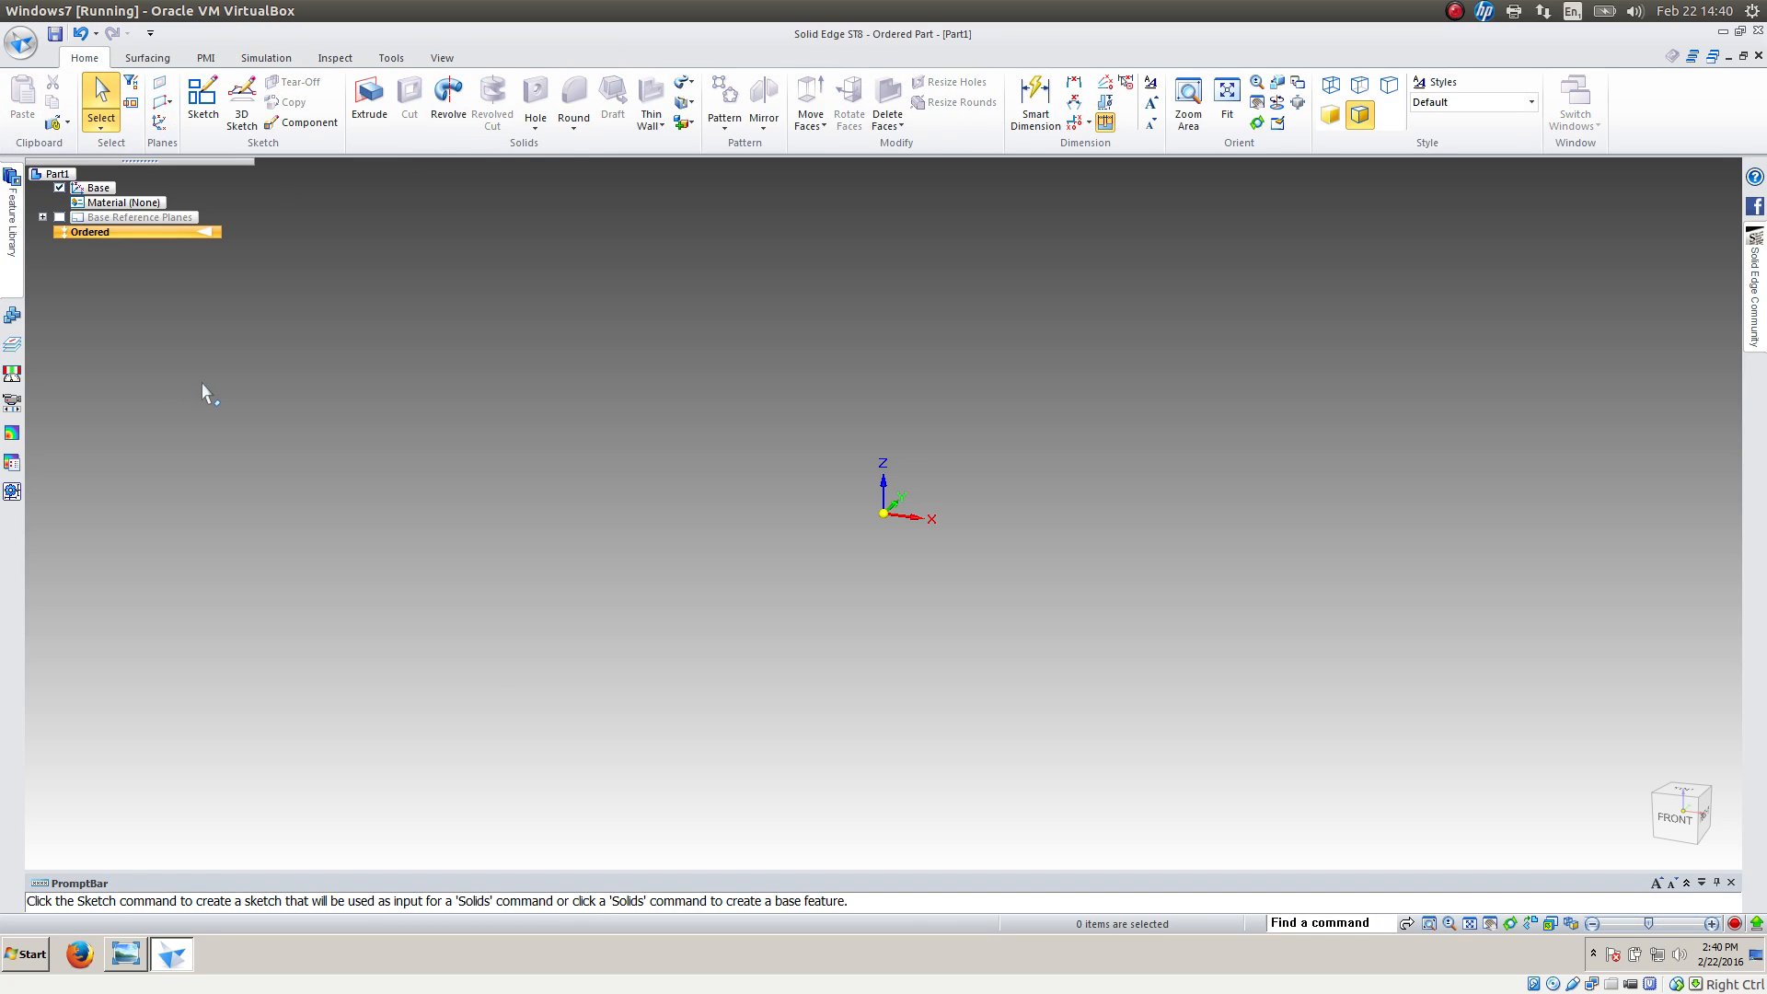
# Start a sketch on the top (XY) base reference plane
pyautogui.click(202, 99)
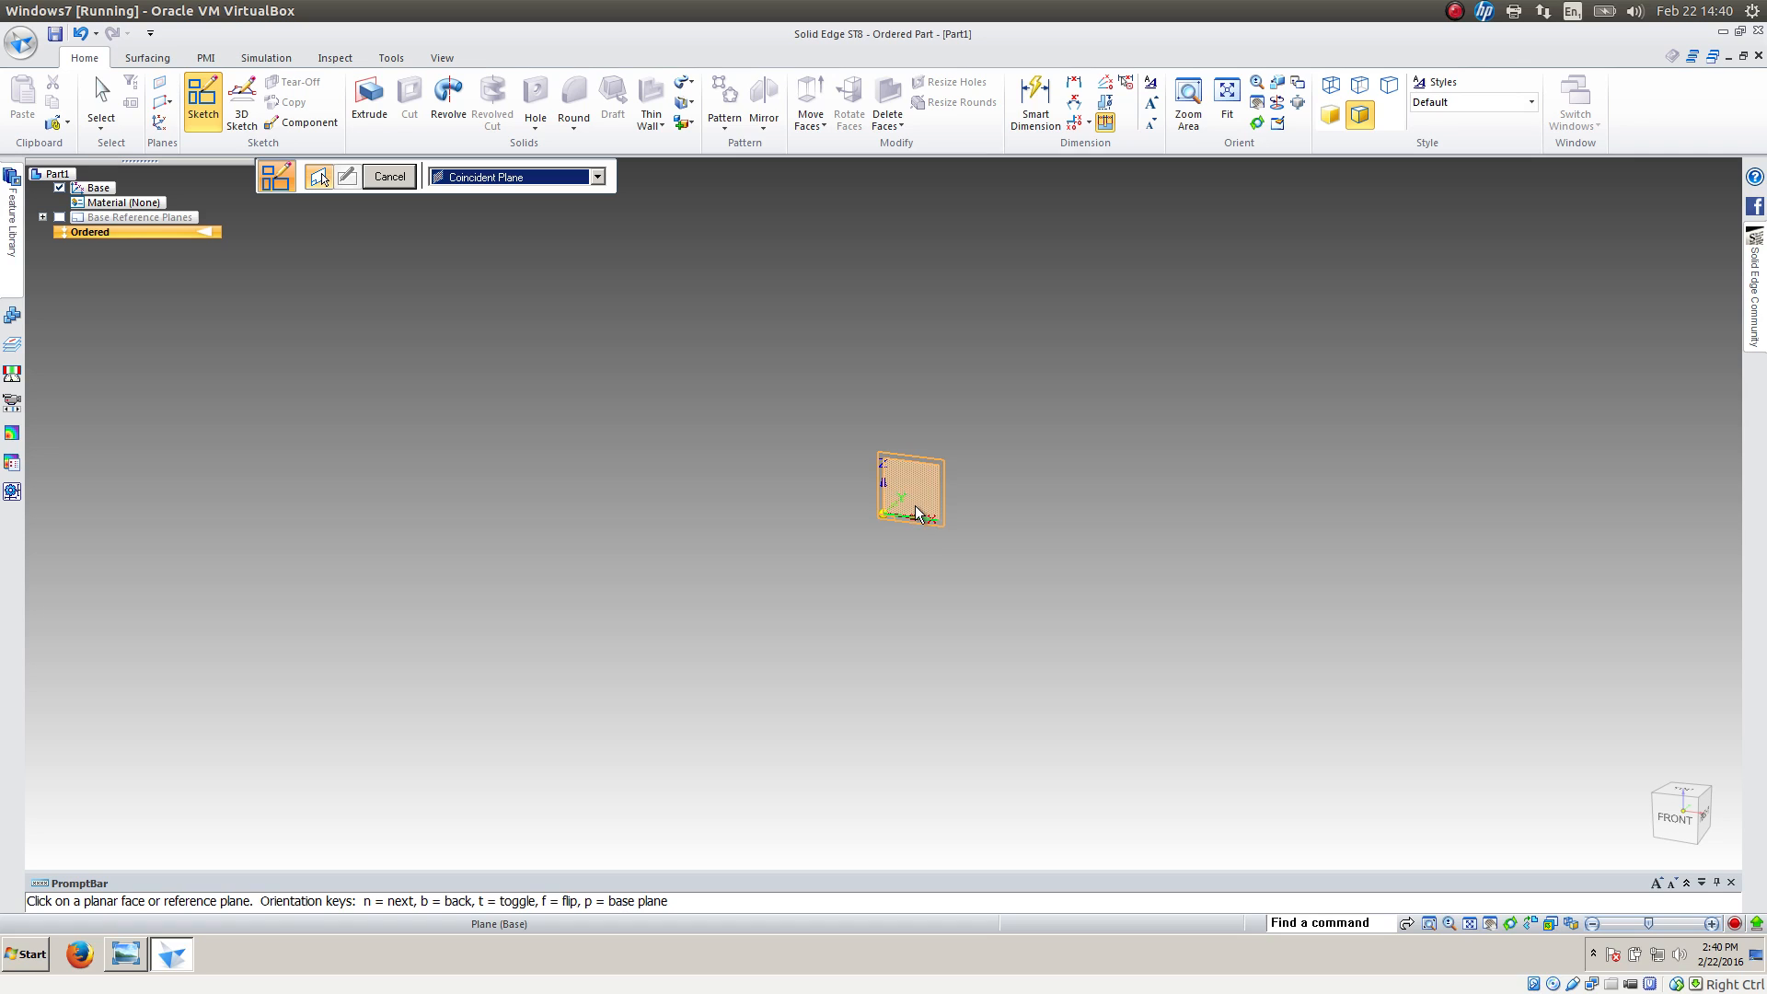
pyautogui.rightClick(918, 513)
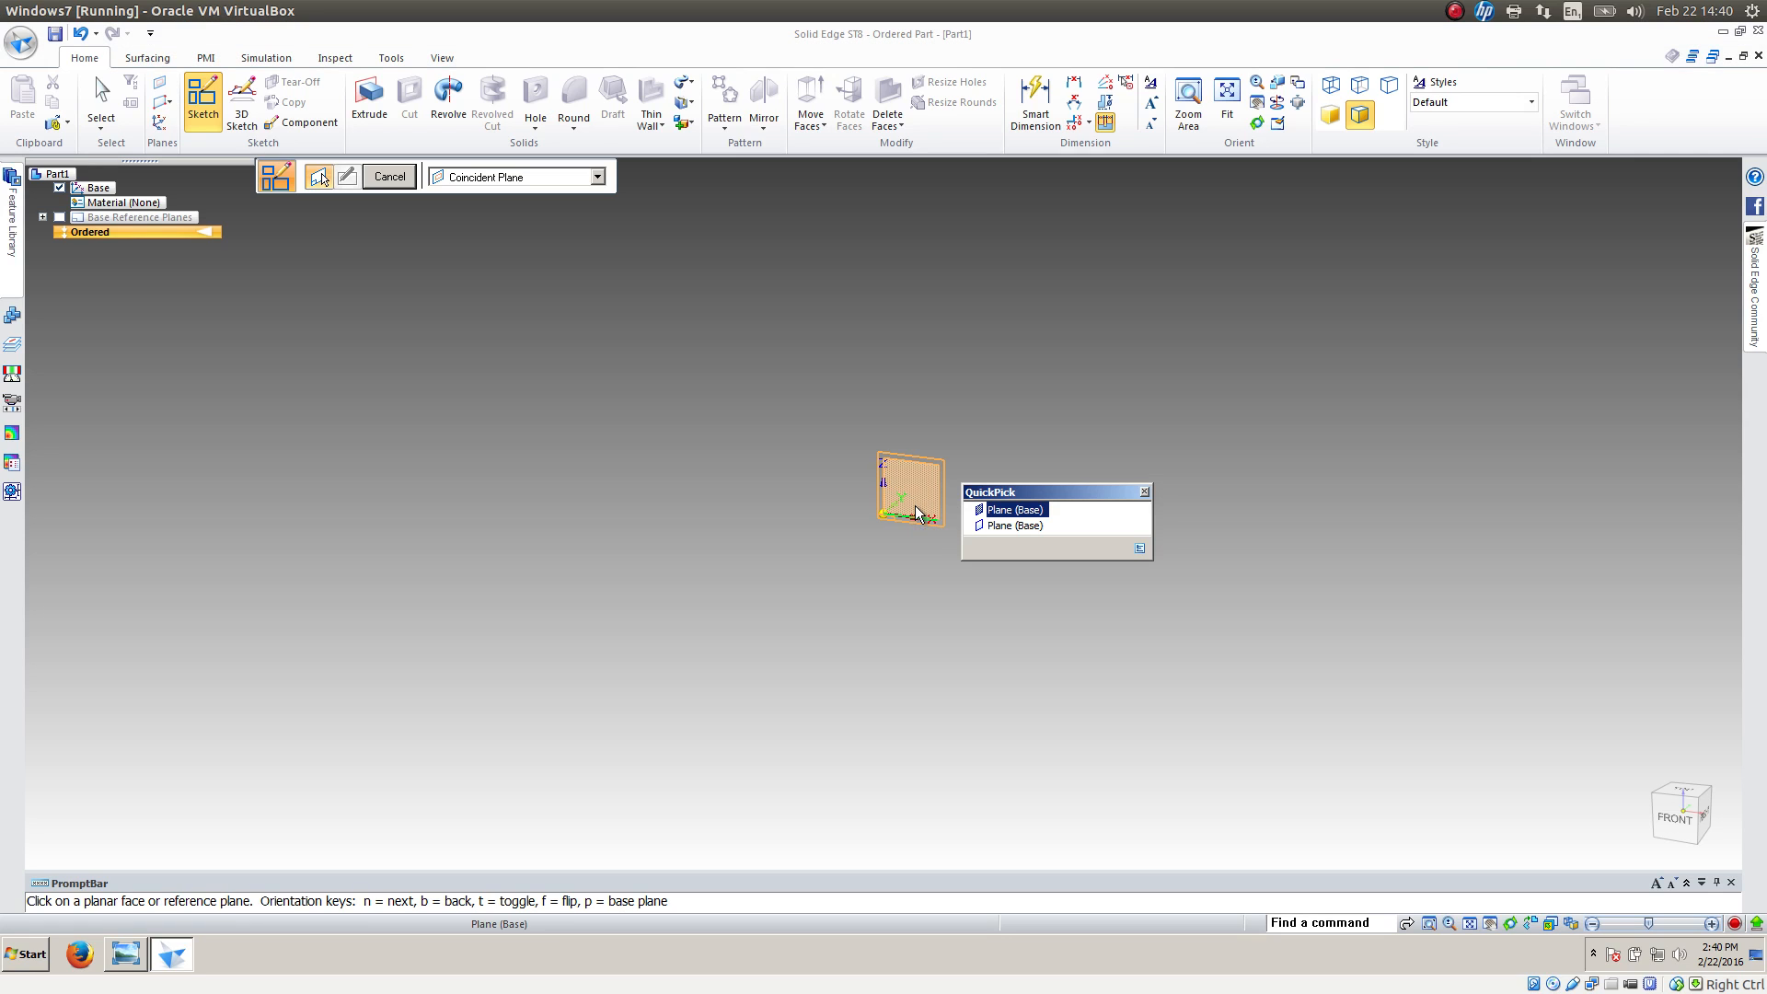
pyautogui.click(1012, 525)
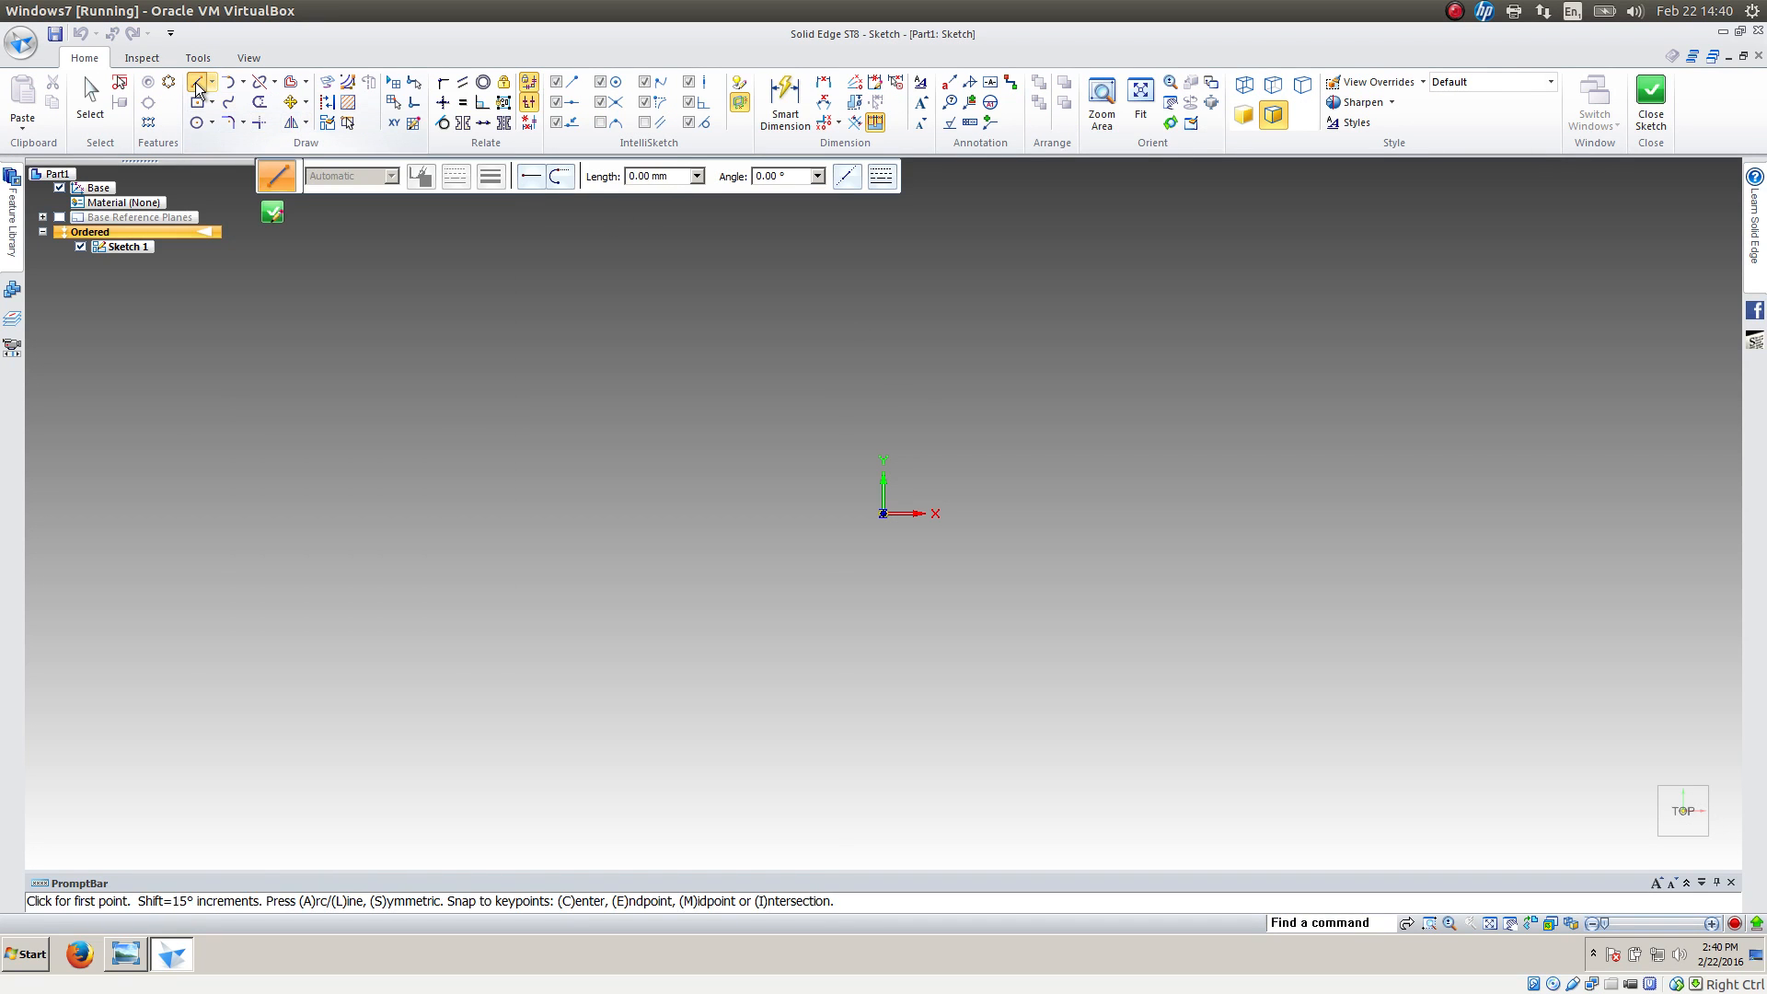
# Draw the profile's bottom edge with two notches about 27 mm deep, about 39 mm and 45 mm wide, spaced about 47 mm apart
pyautogui.click(628, 790)
pyautogui.click(721, 791)
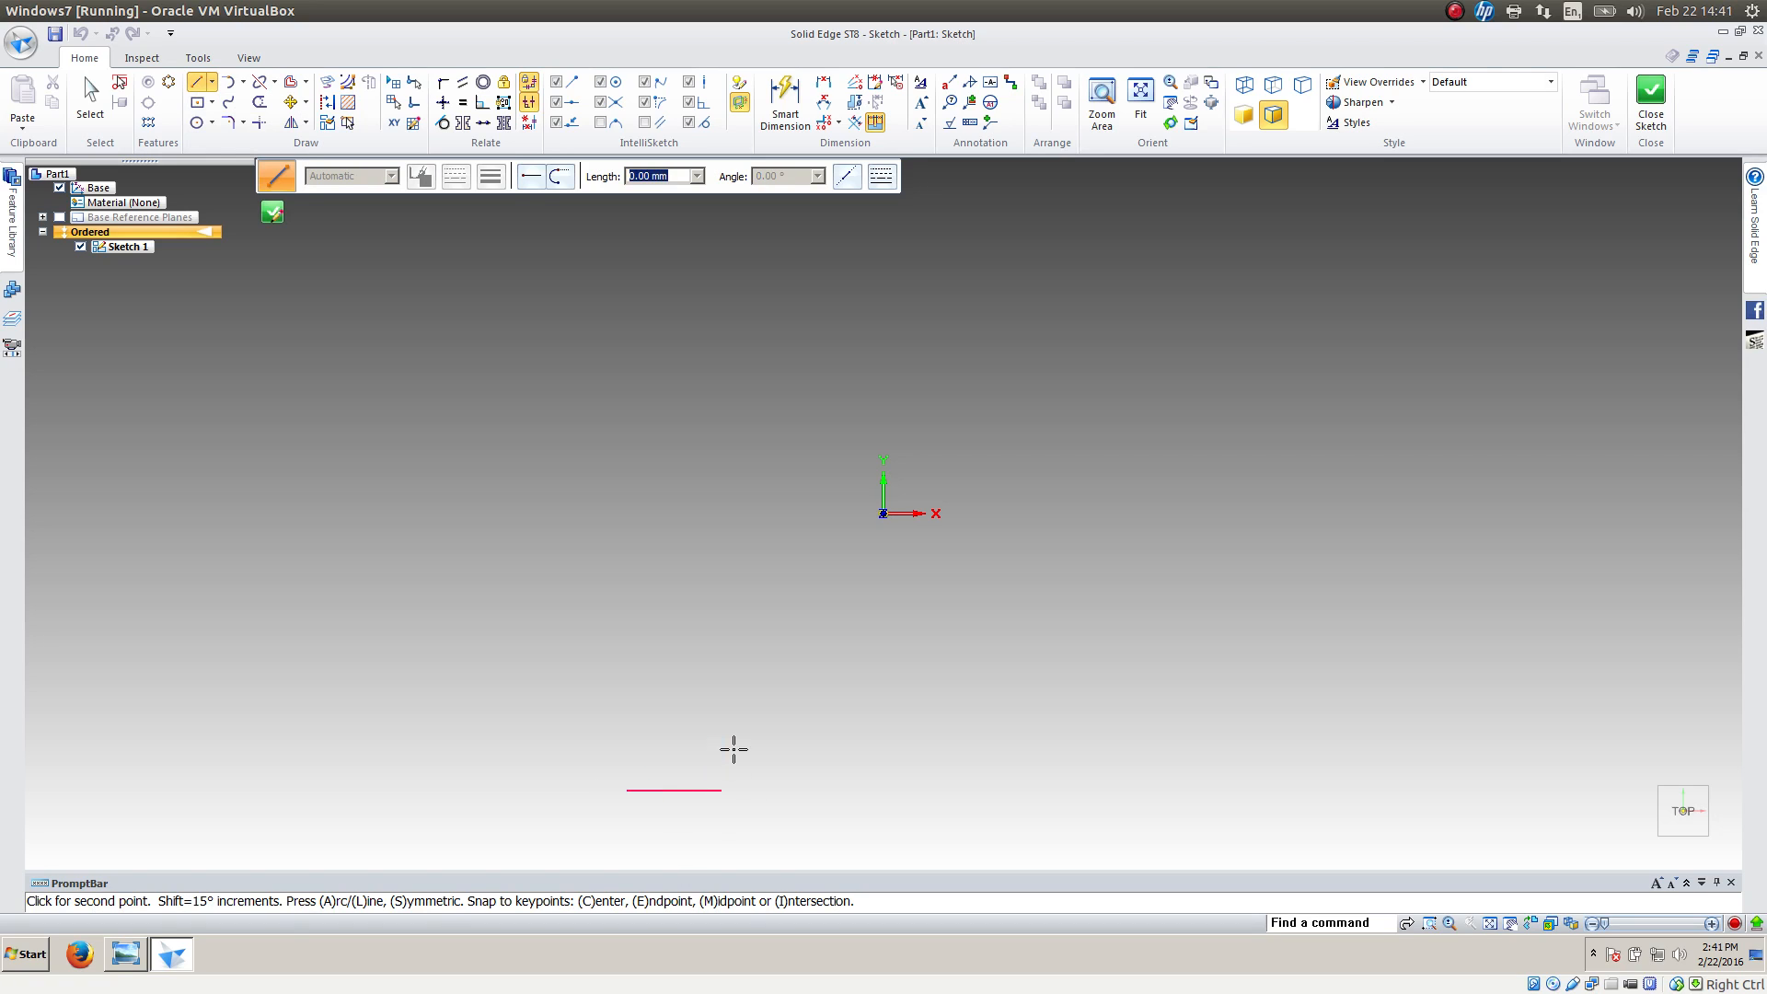
pyautogui.click(723, 716)
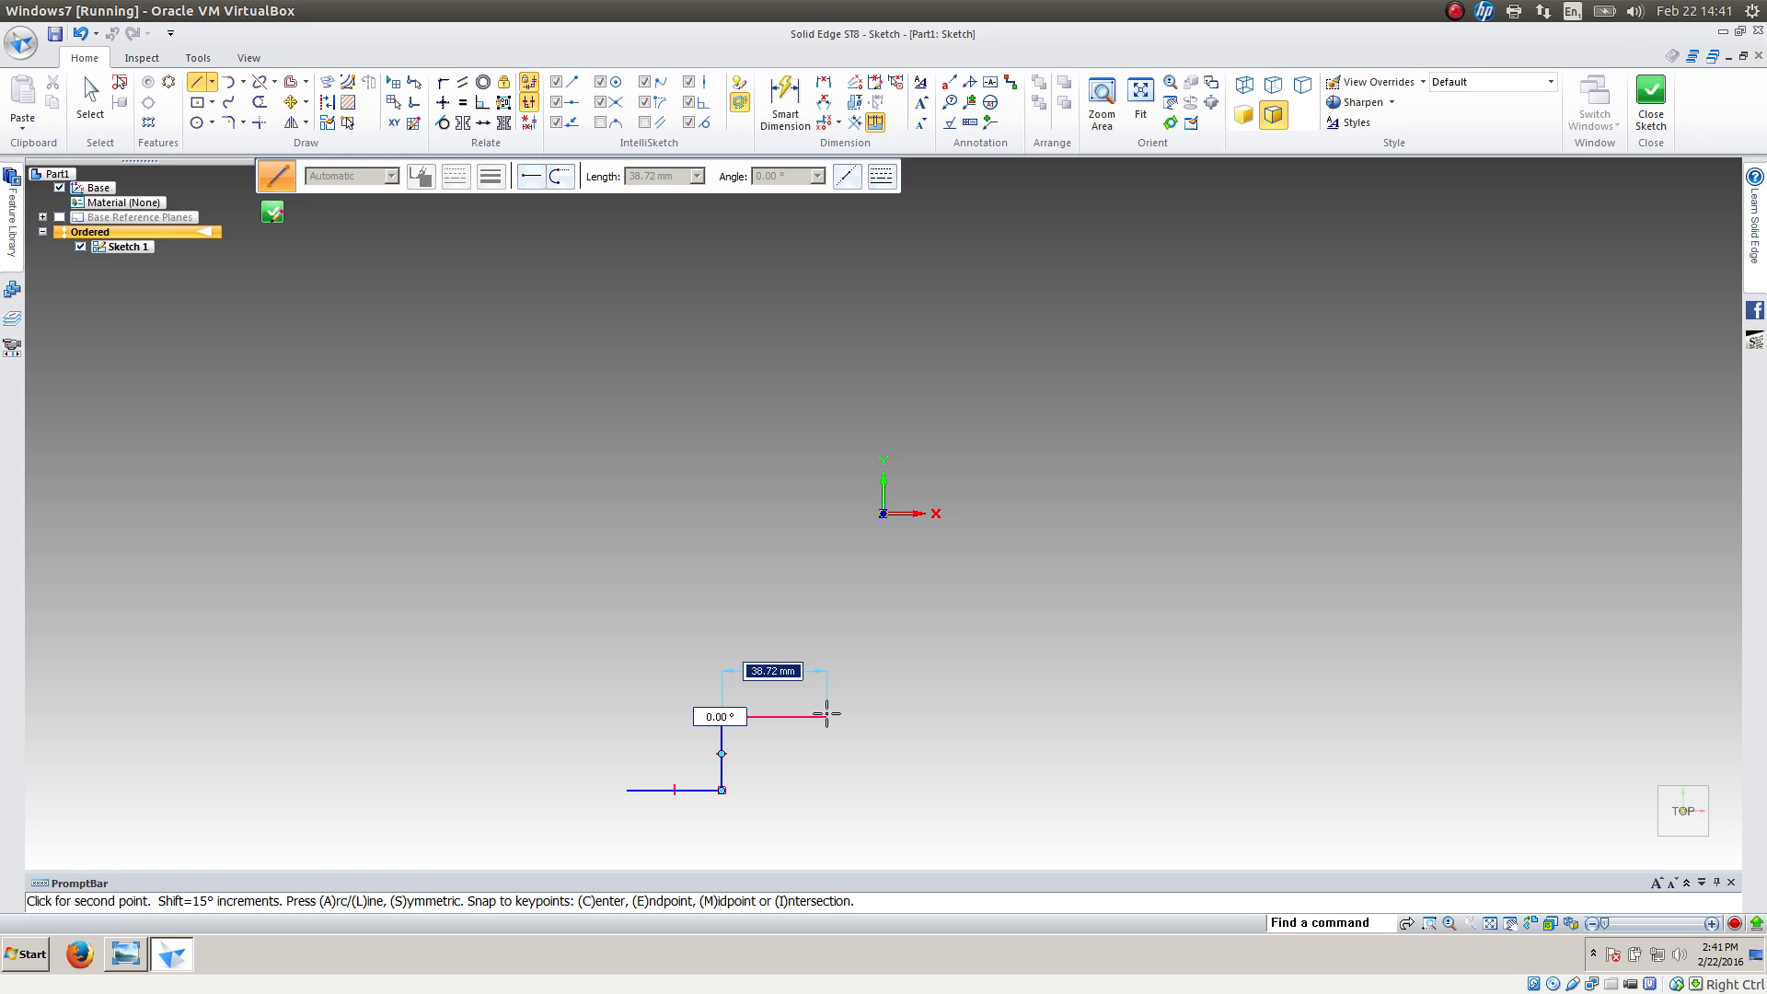
pyautogui.click(825, 715)
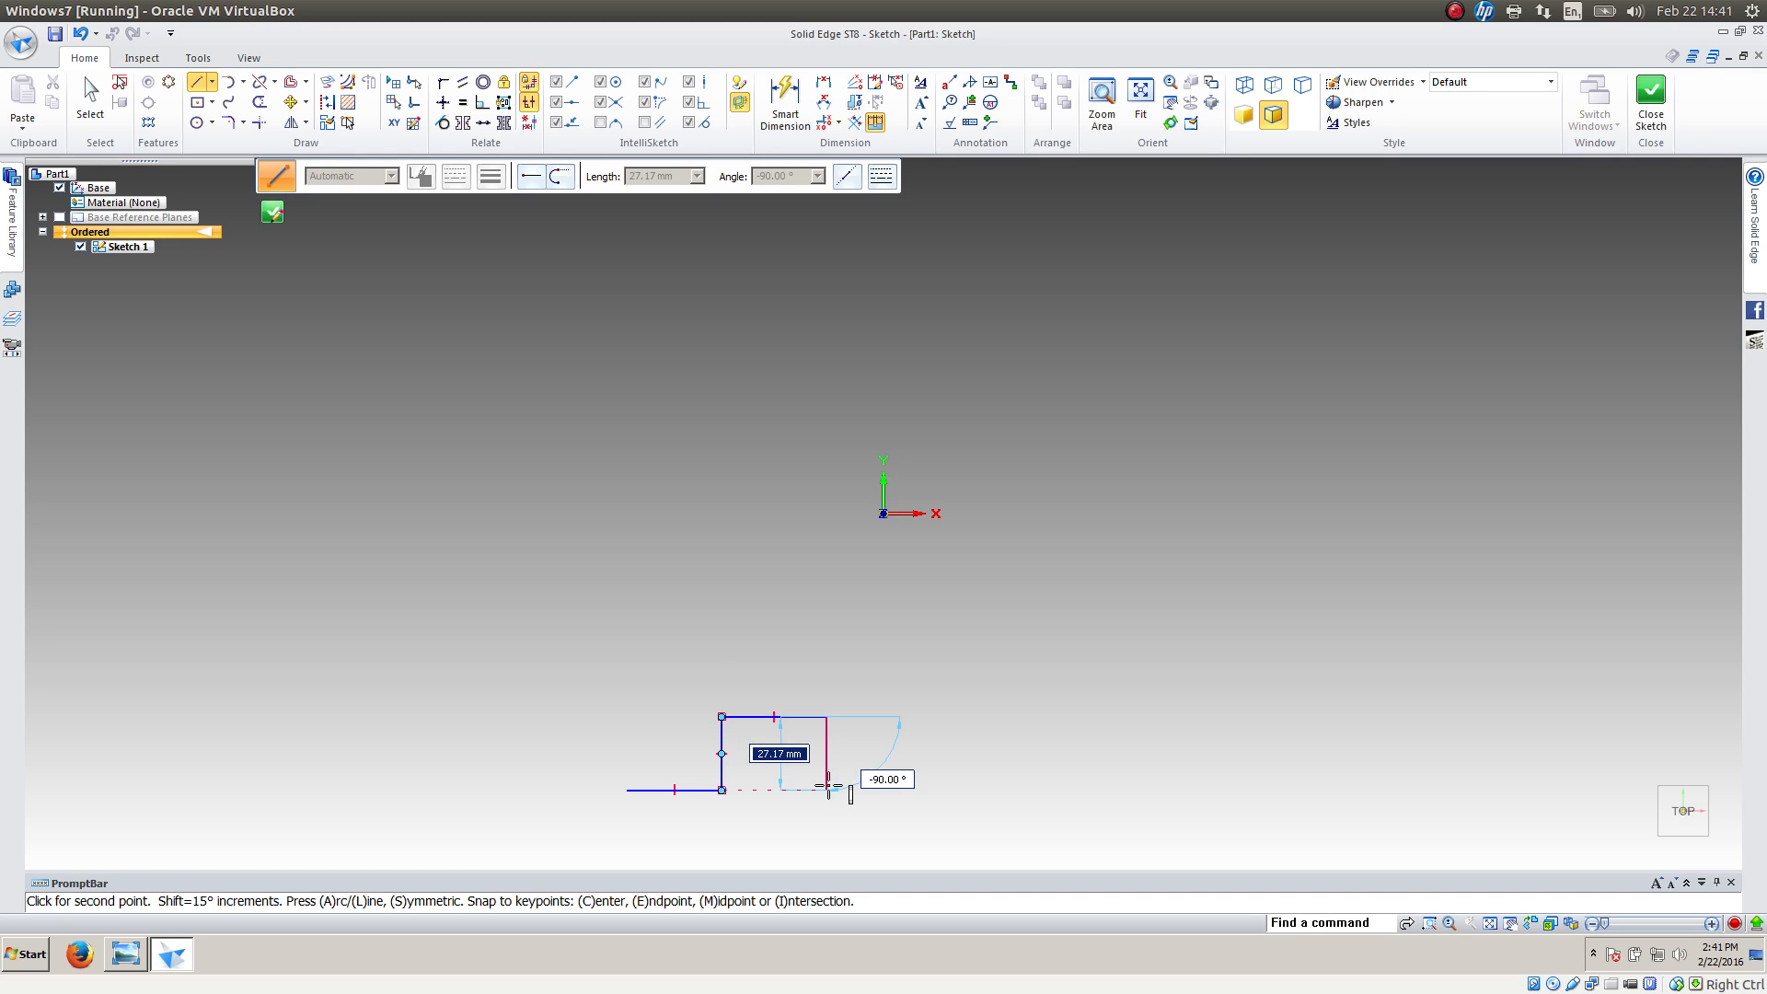
pyautogui.click(827, 790)
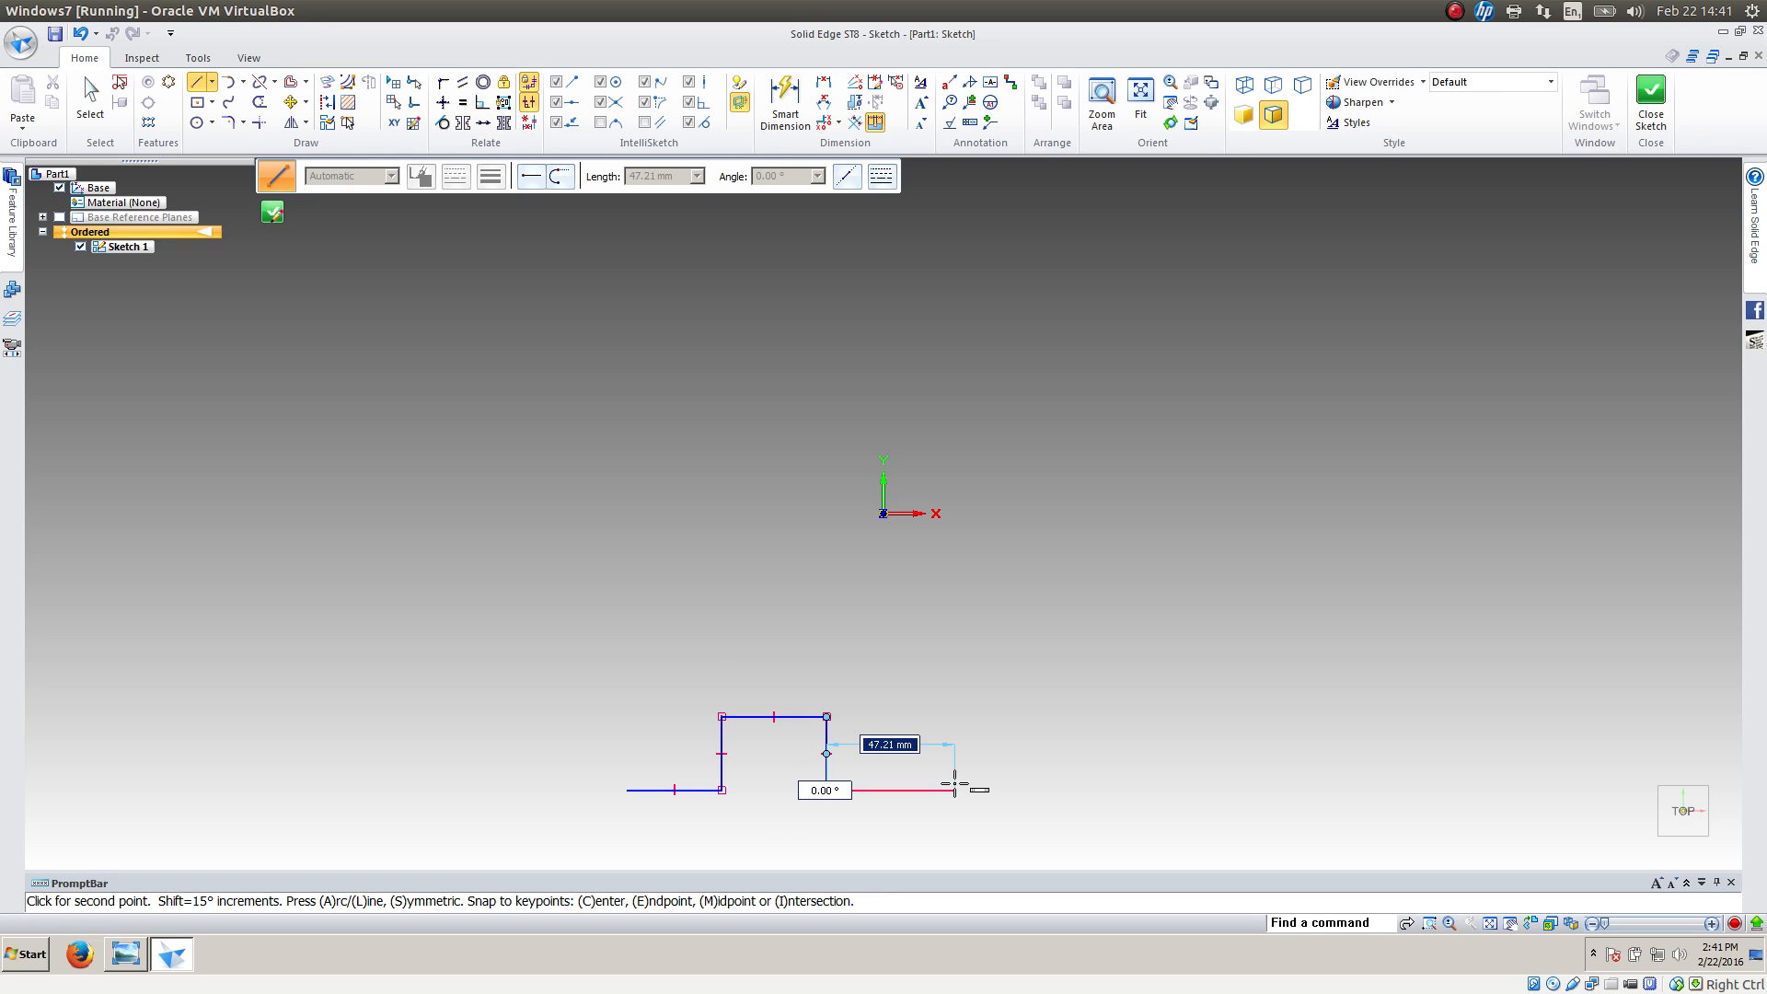
pyautogui.click(955, 788)
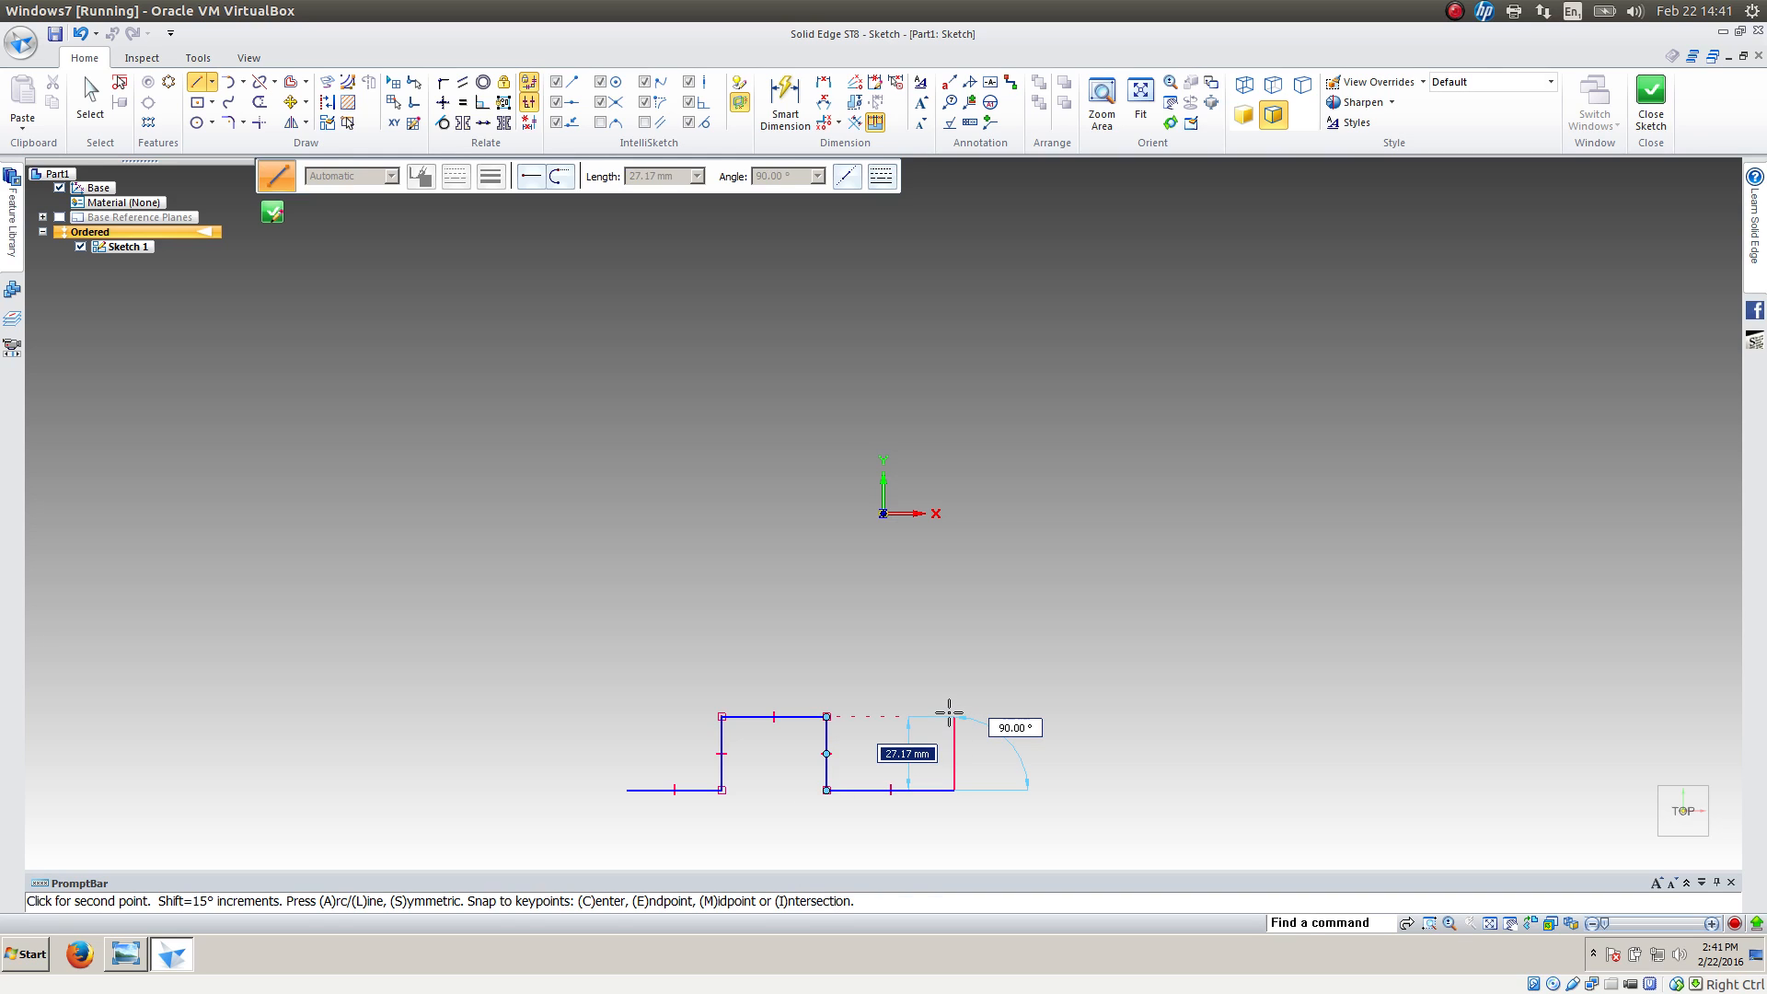
pyautogui.click(954, 716)
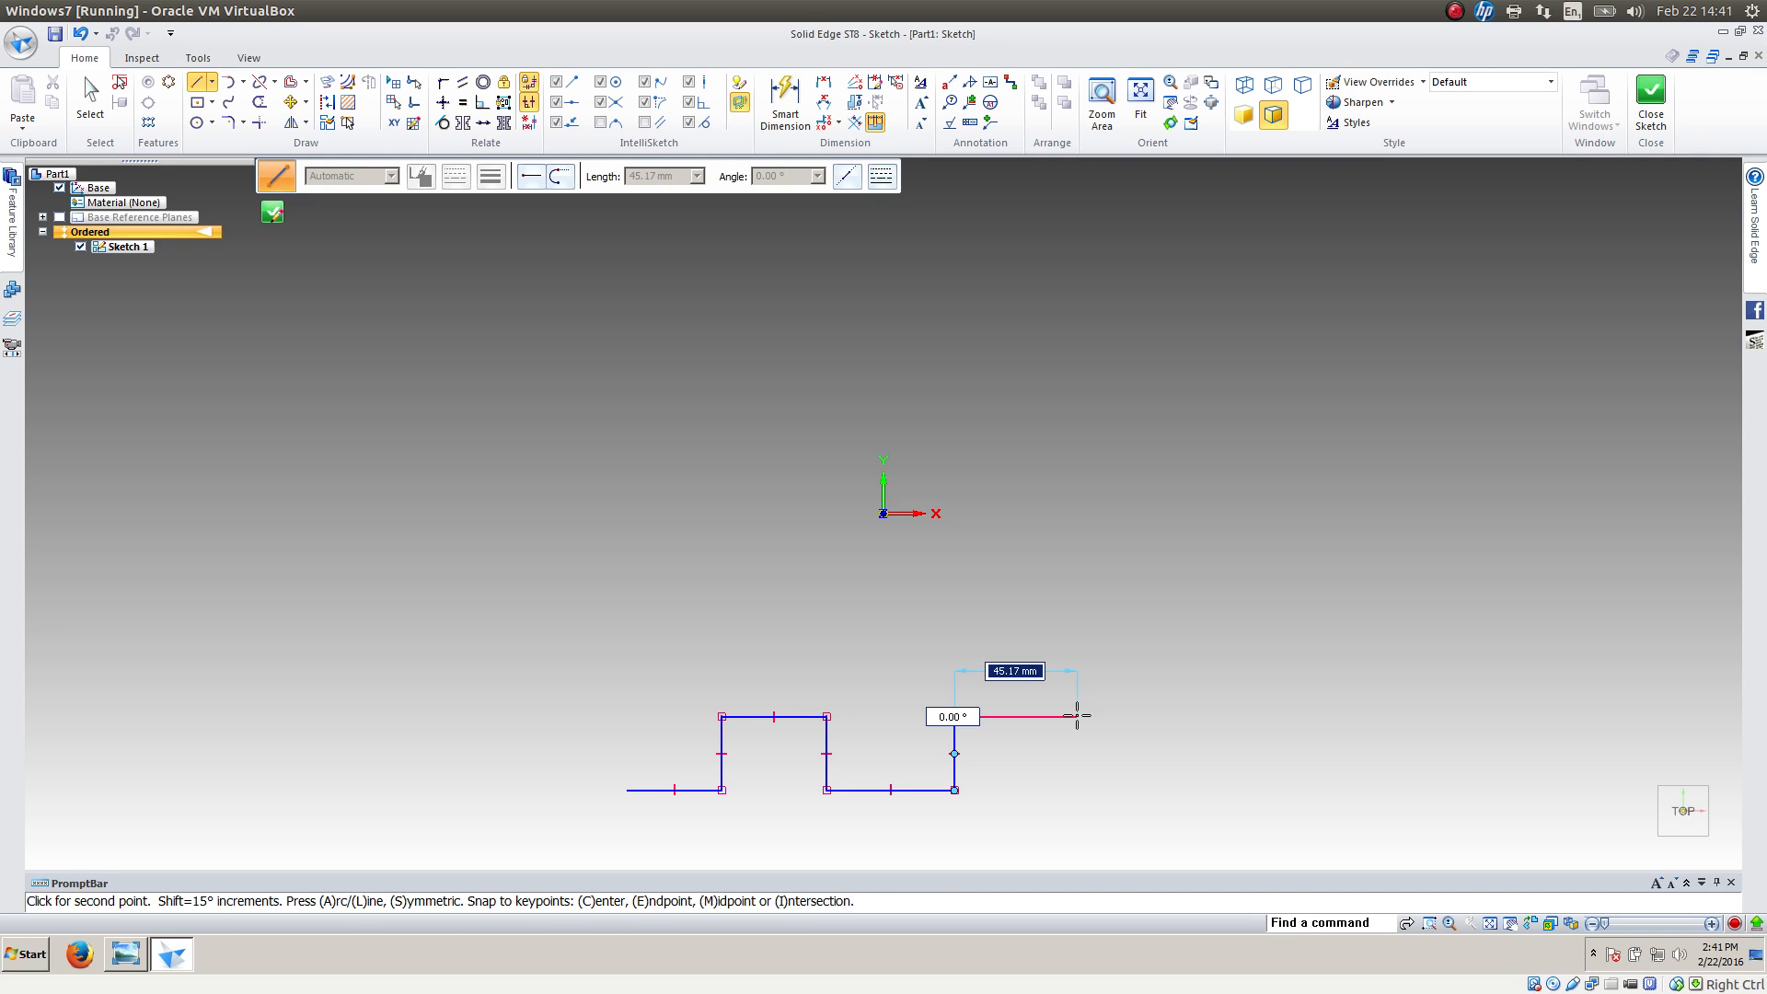
pyautogui.click(1077, 716)
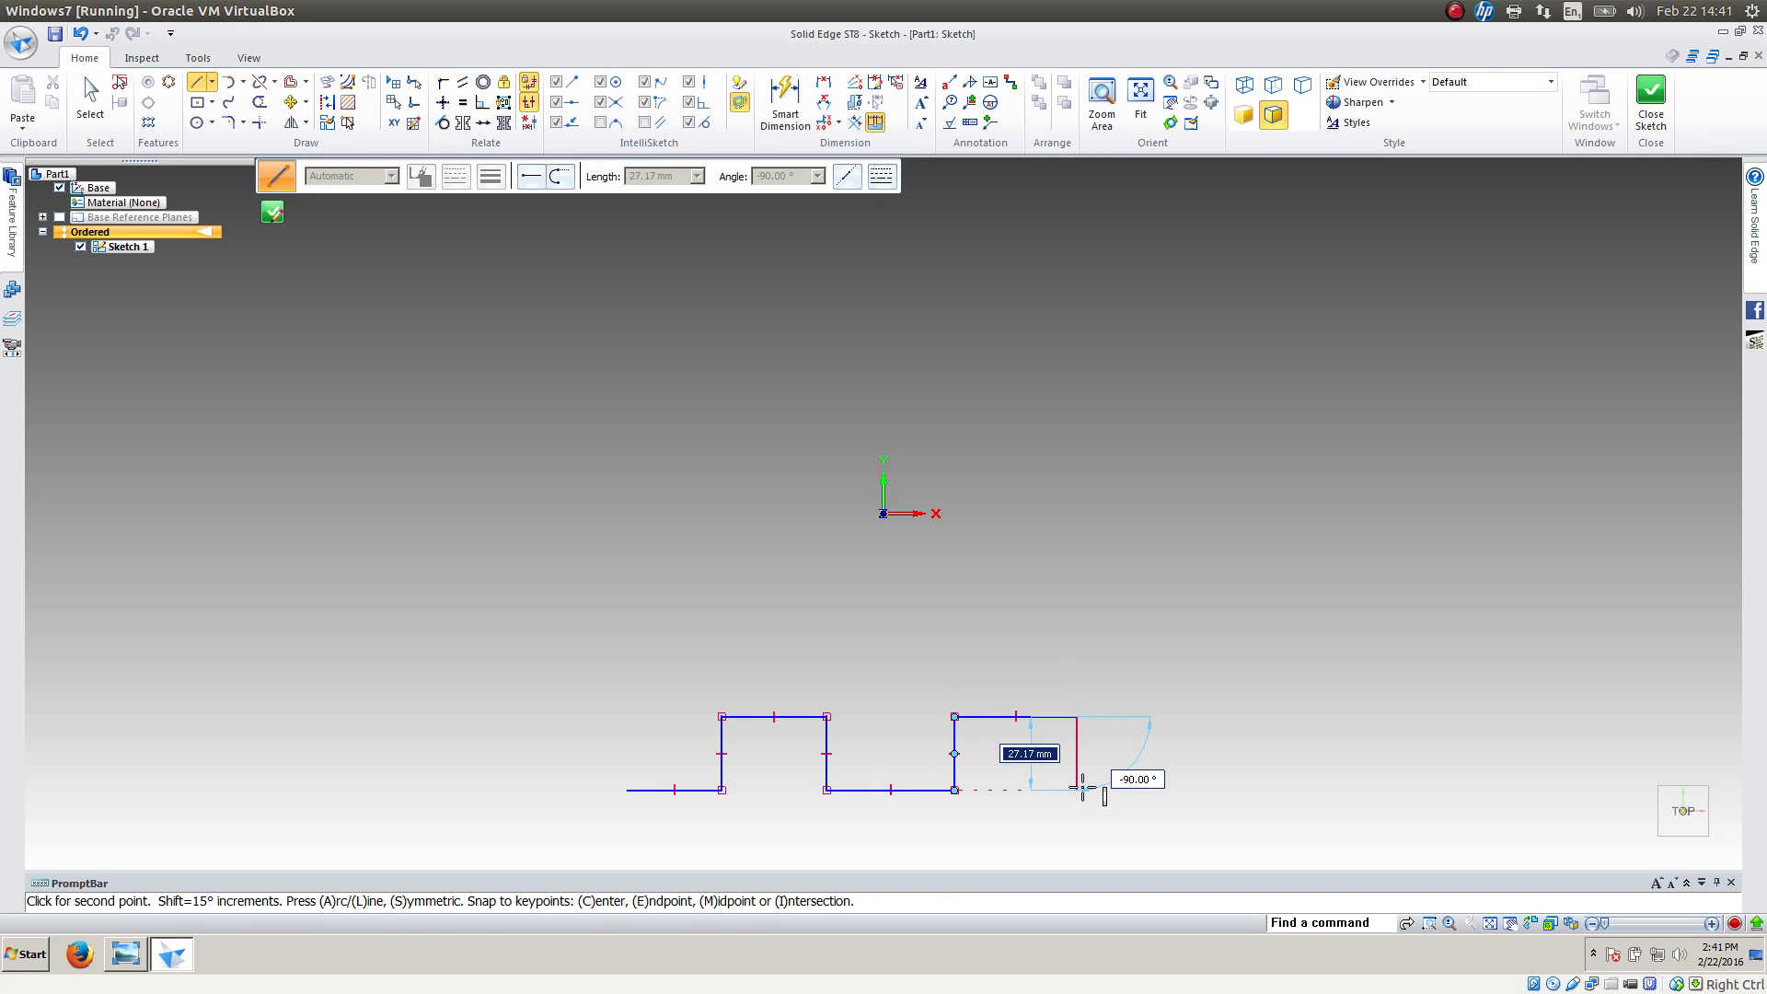
pyautogui.click(1107, 792)
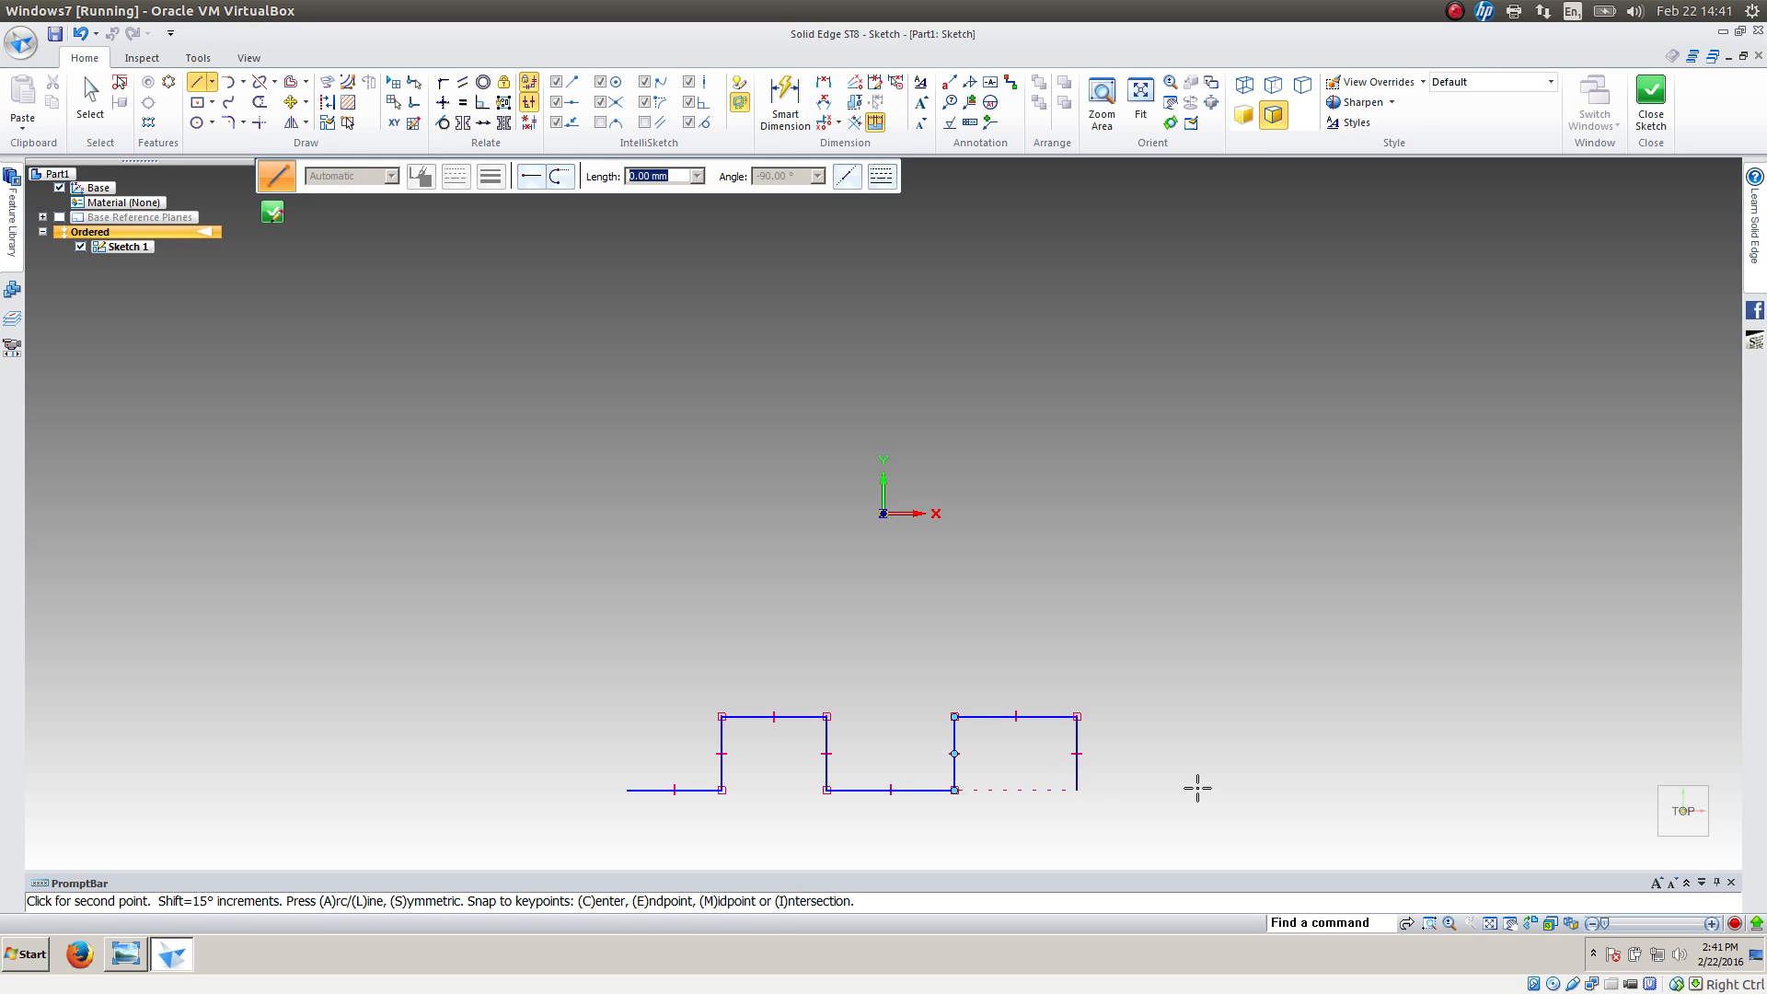
pyautogui.click(1198, 789)
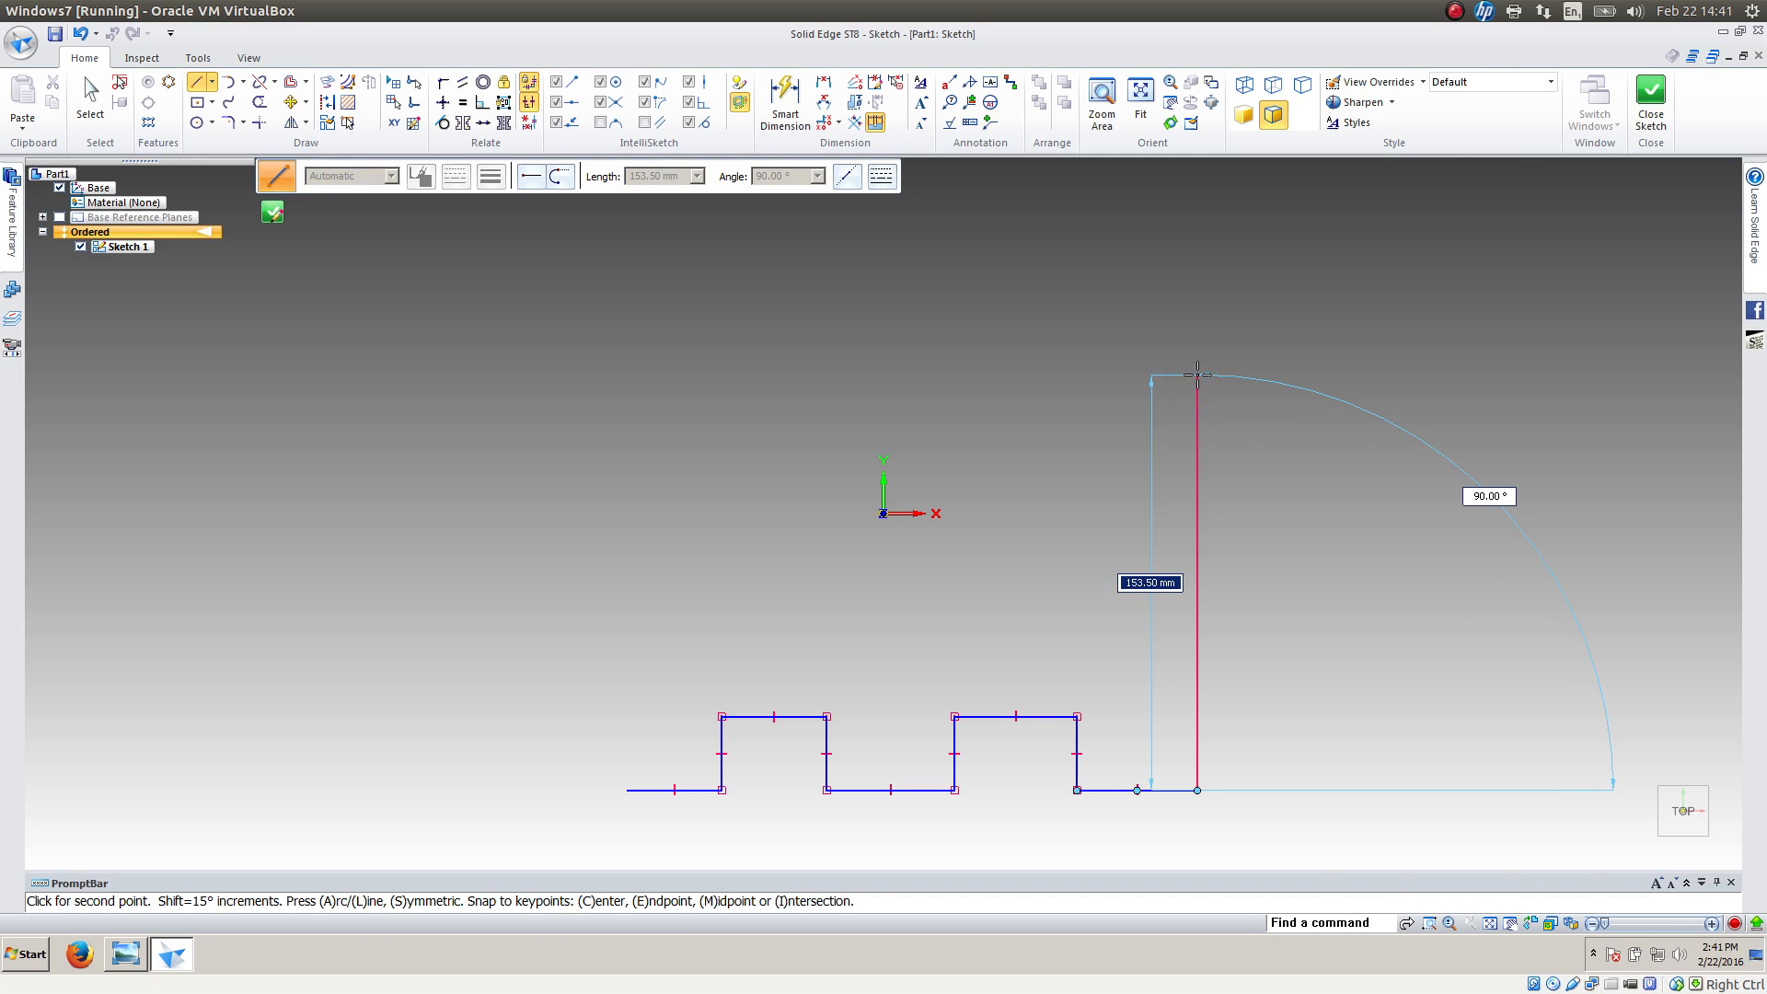
# Continue the profile with a vertical side about 154 mm high, a 59 mm shoulder, a 29 mm riser and a tangent semicircle of about 47 mm radius
pyautogui.click(1197, 375)
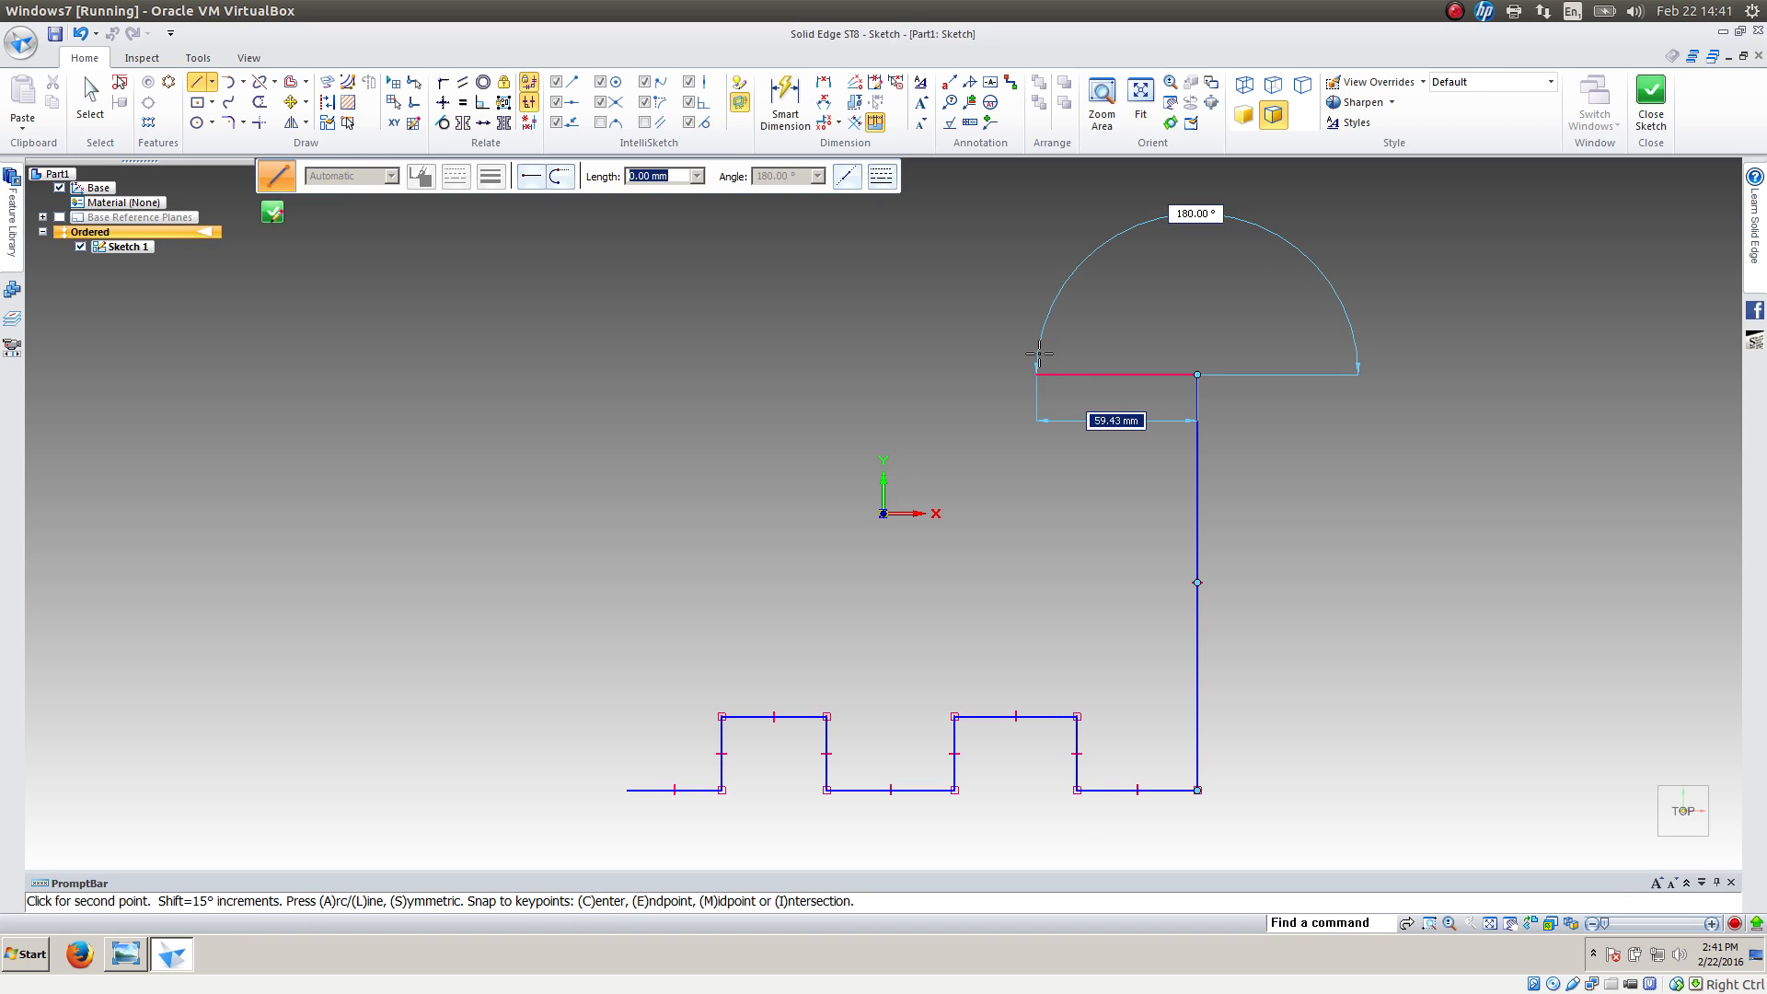
pyautogui.click(1036, 375)
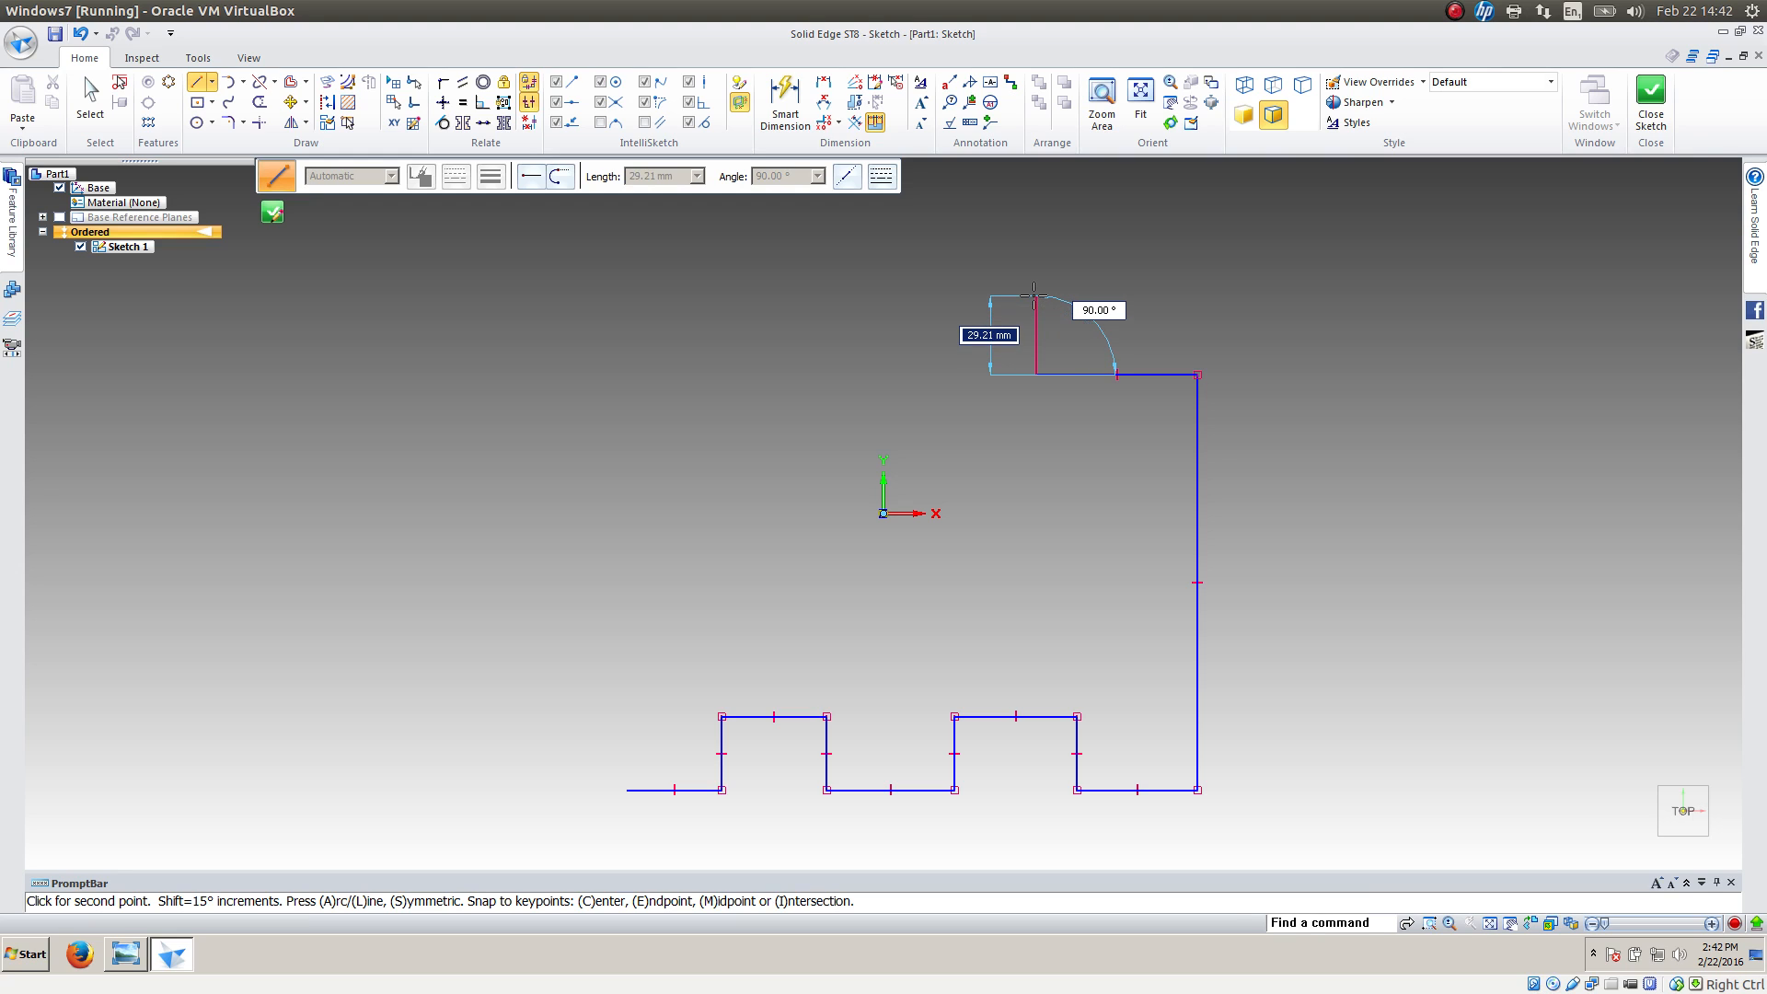
pyautogui.click(1035, 294)
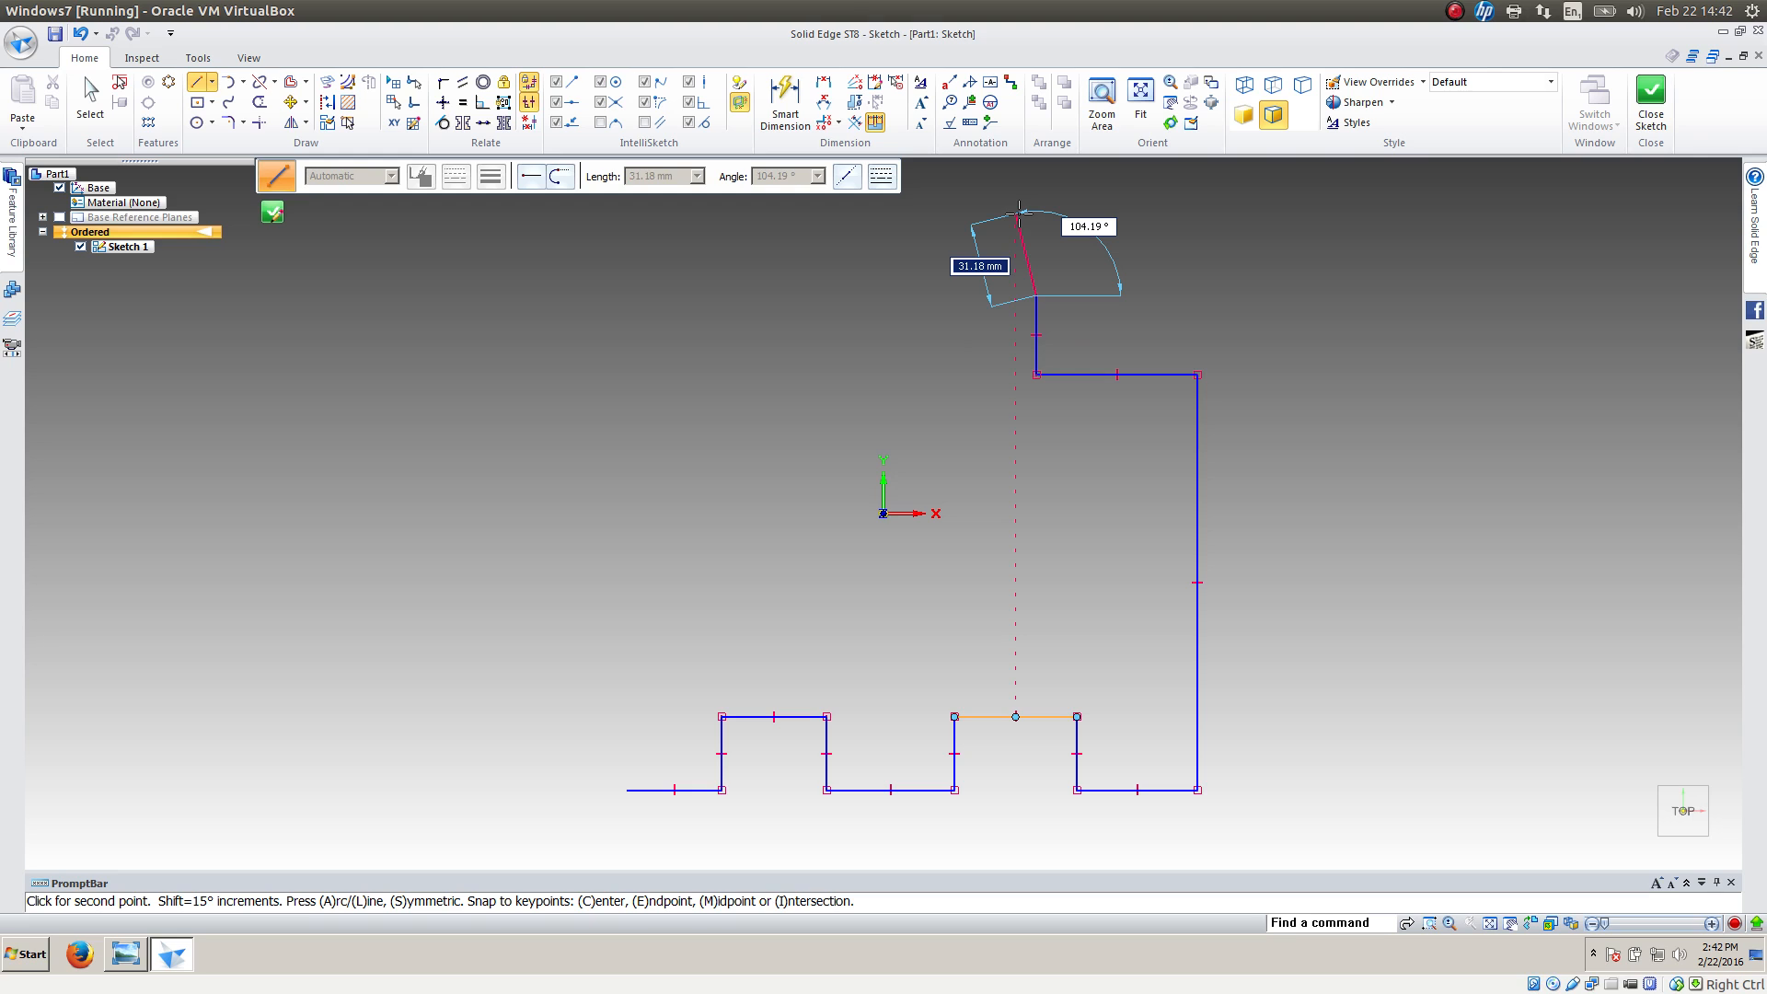
pyautogui.press('a')
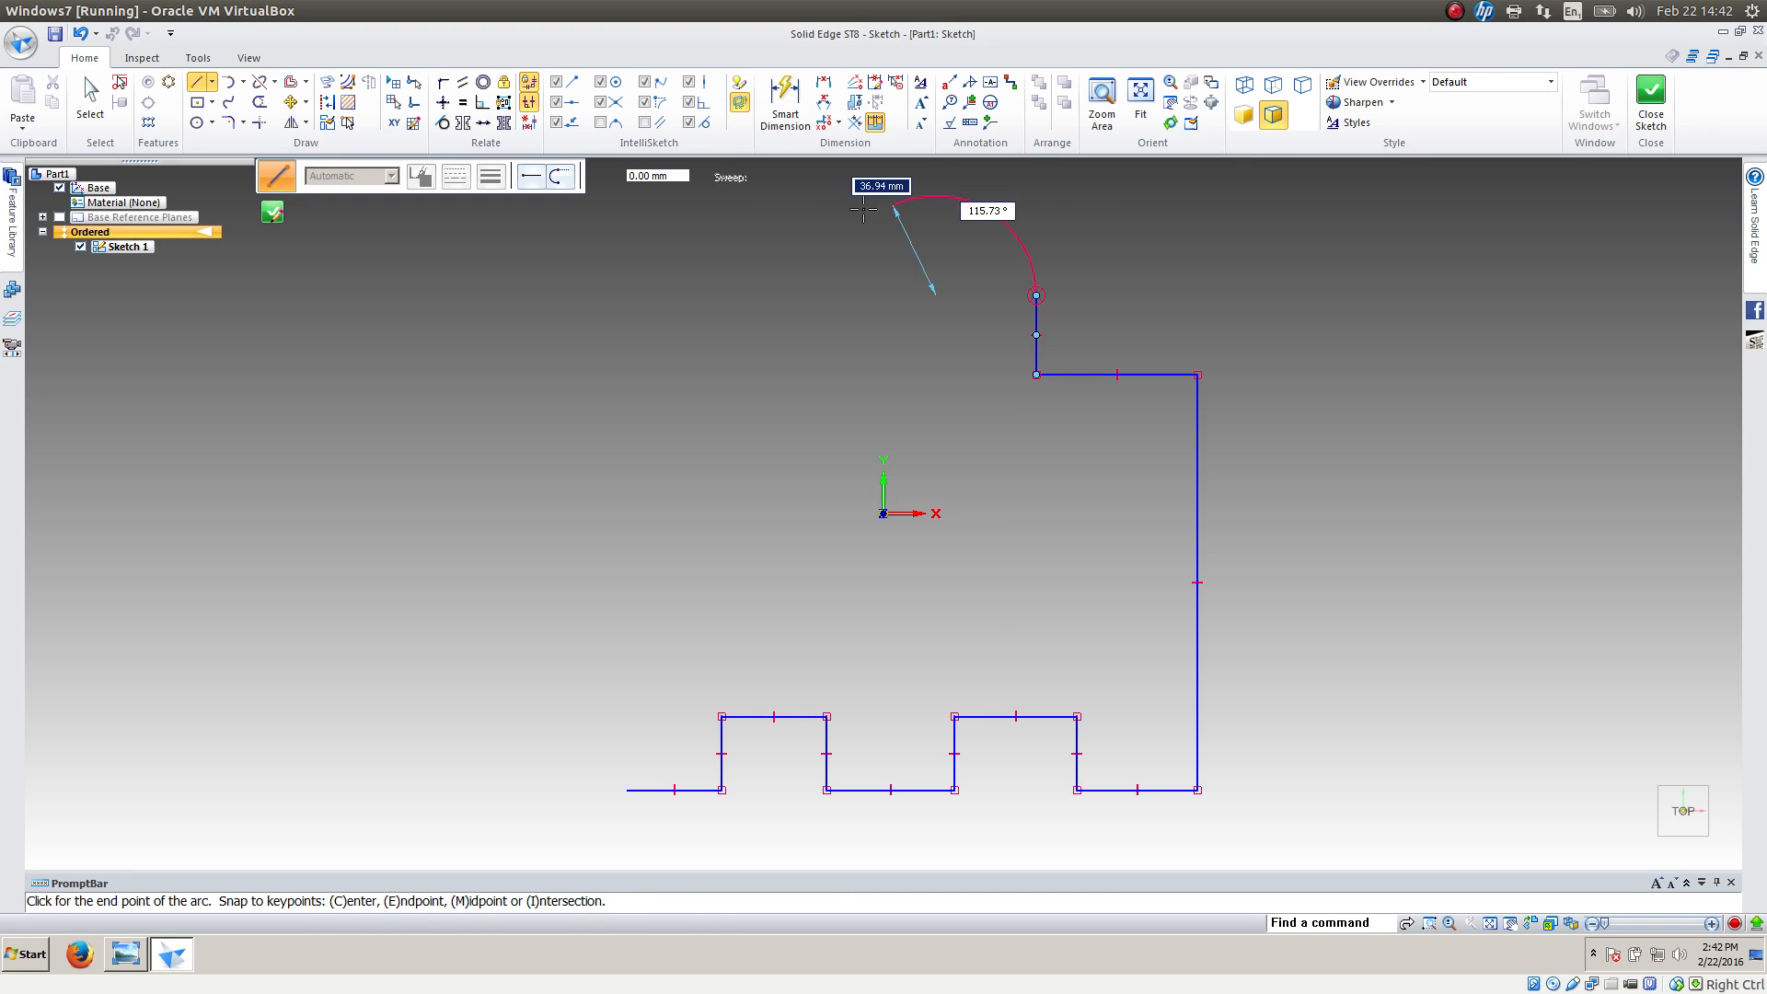
pyautogui.click(780, 294)
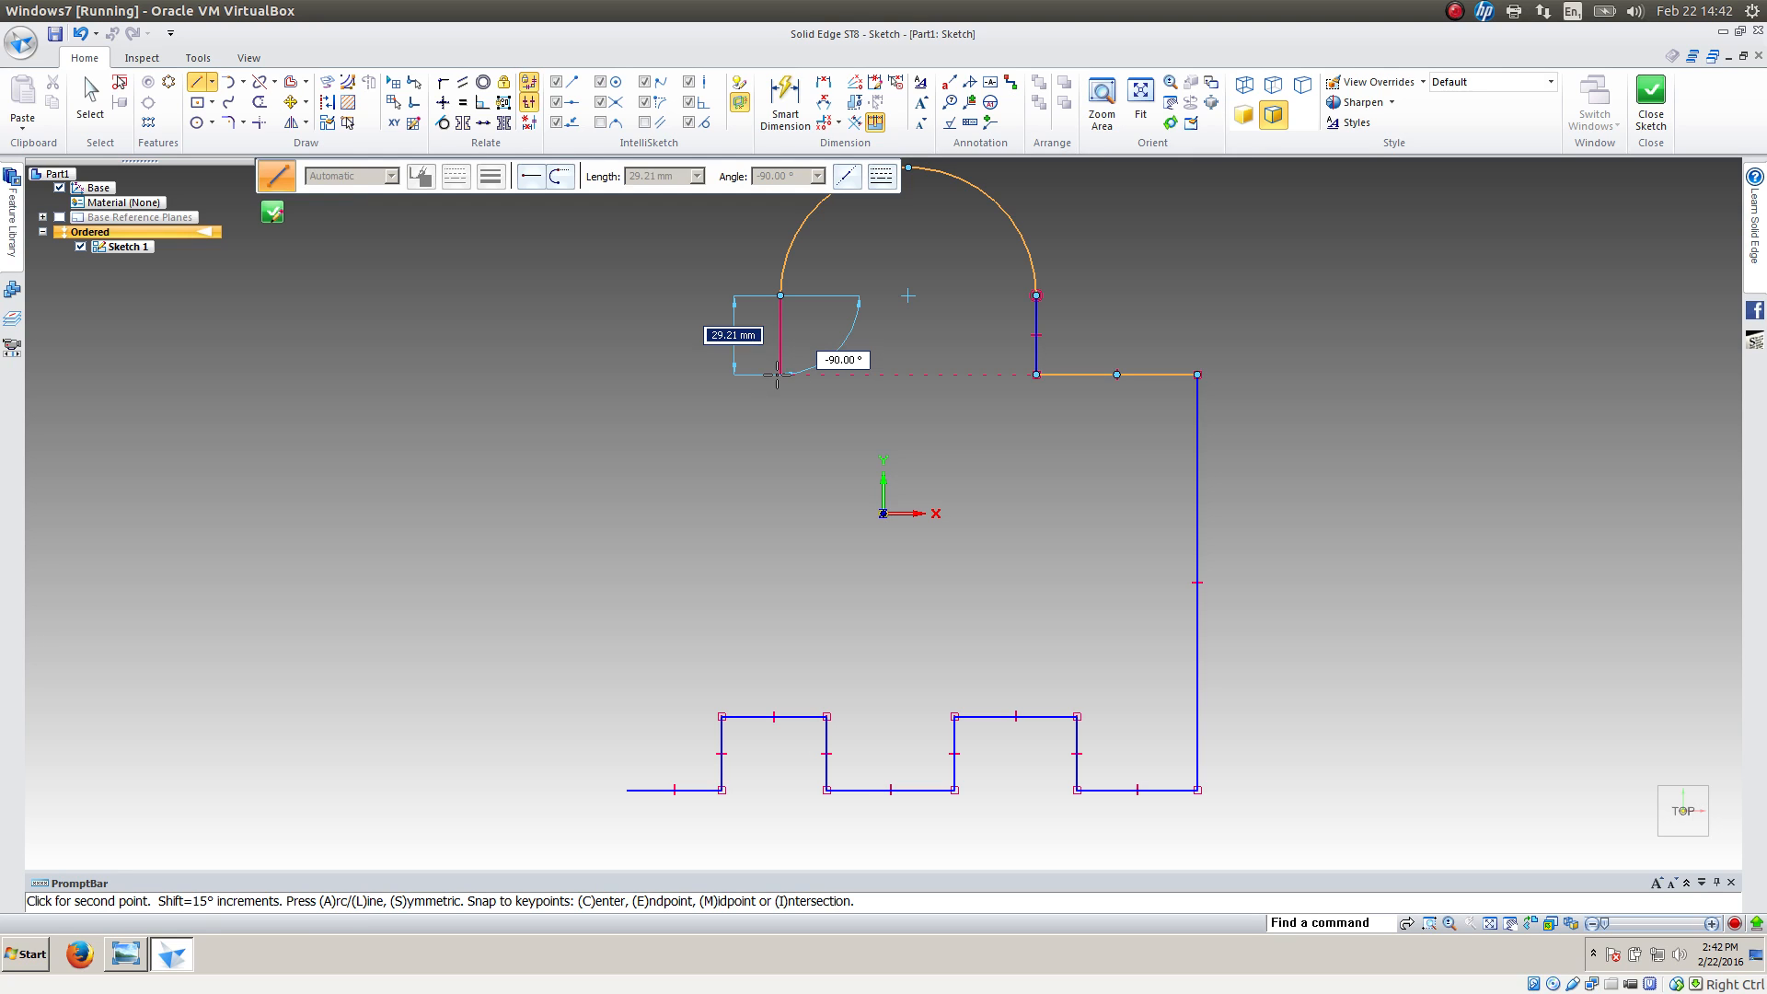
# Close the profile with a line down about 29 mm, a left shoulder about 87 mm long and a slanted side to the start point
pyautogui.click(778, 374)
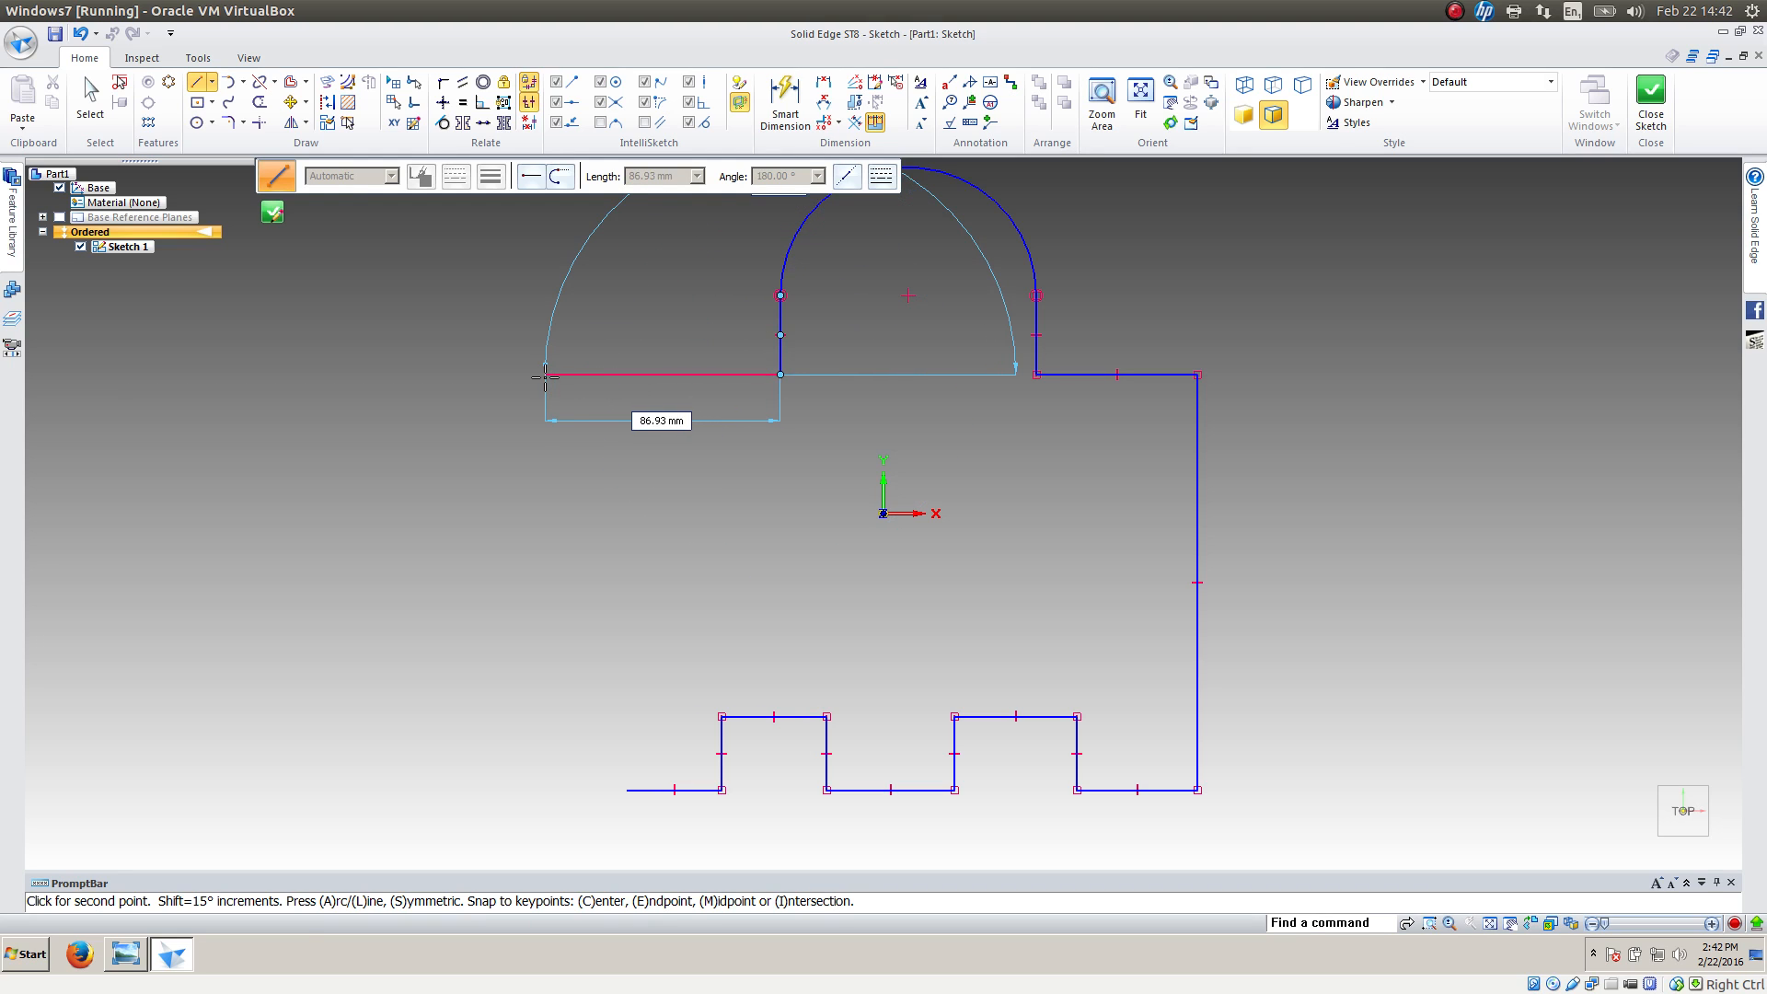
pyautogui.click(545, 375)
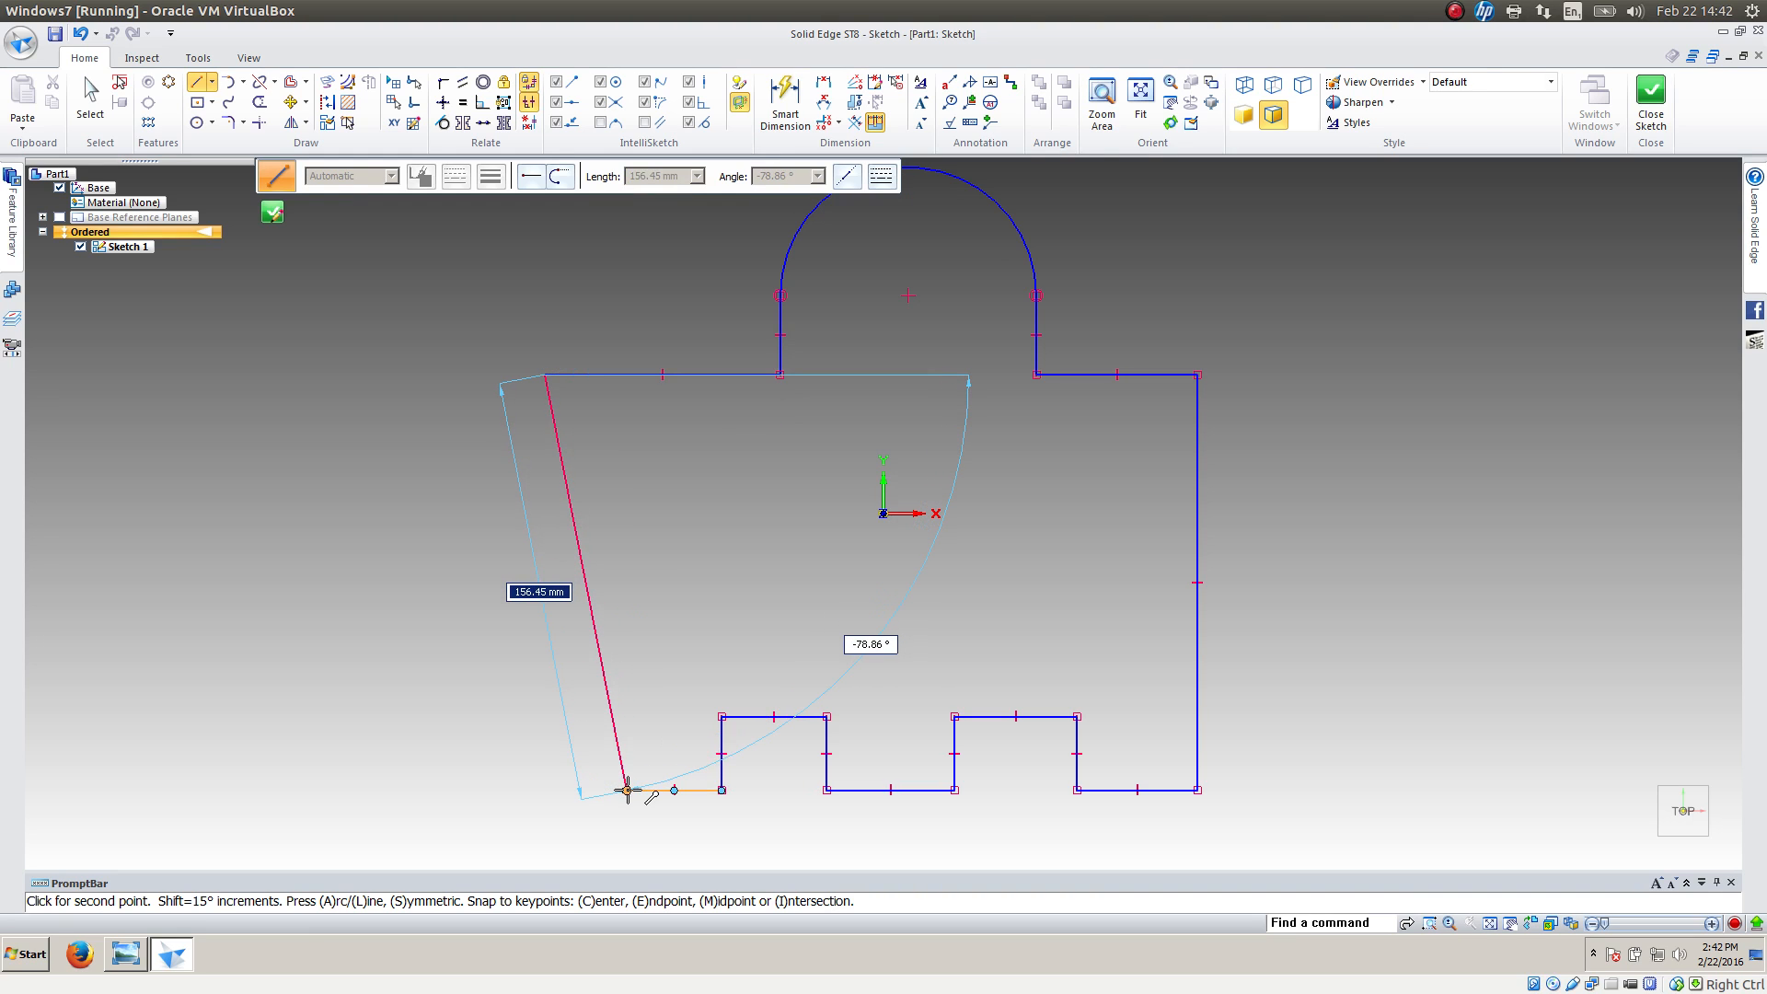
pyautogui.click(627, 790)
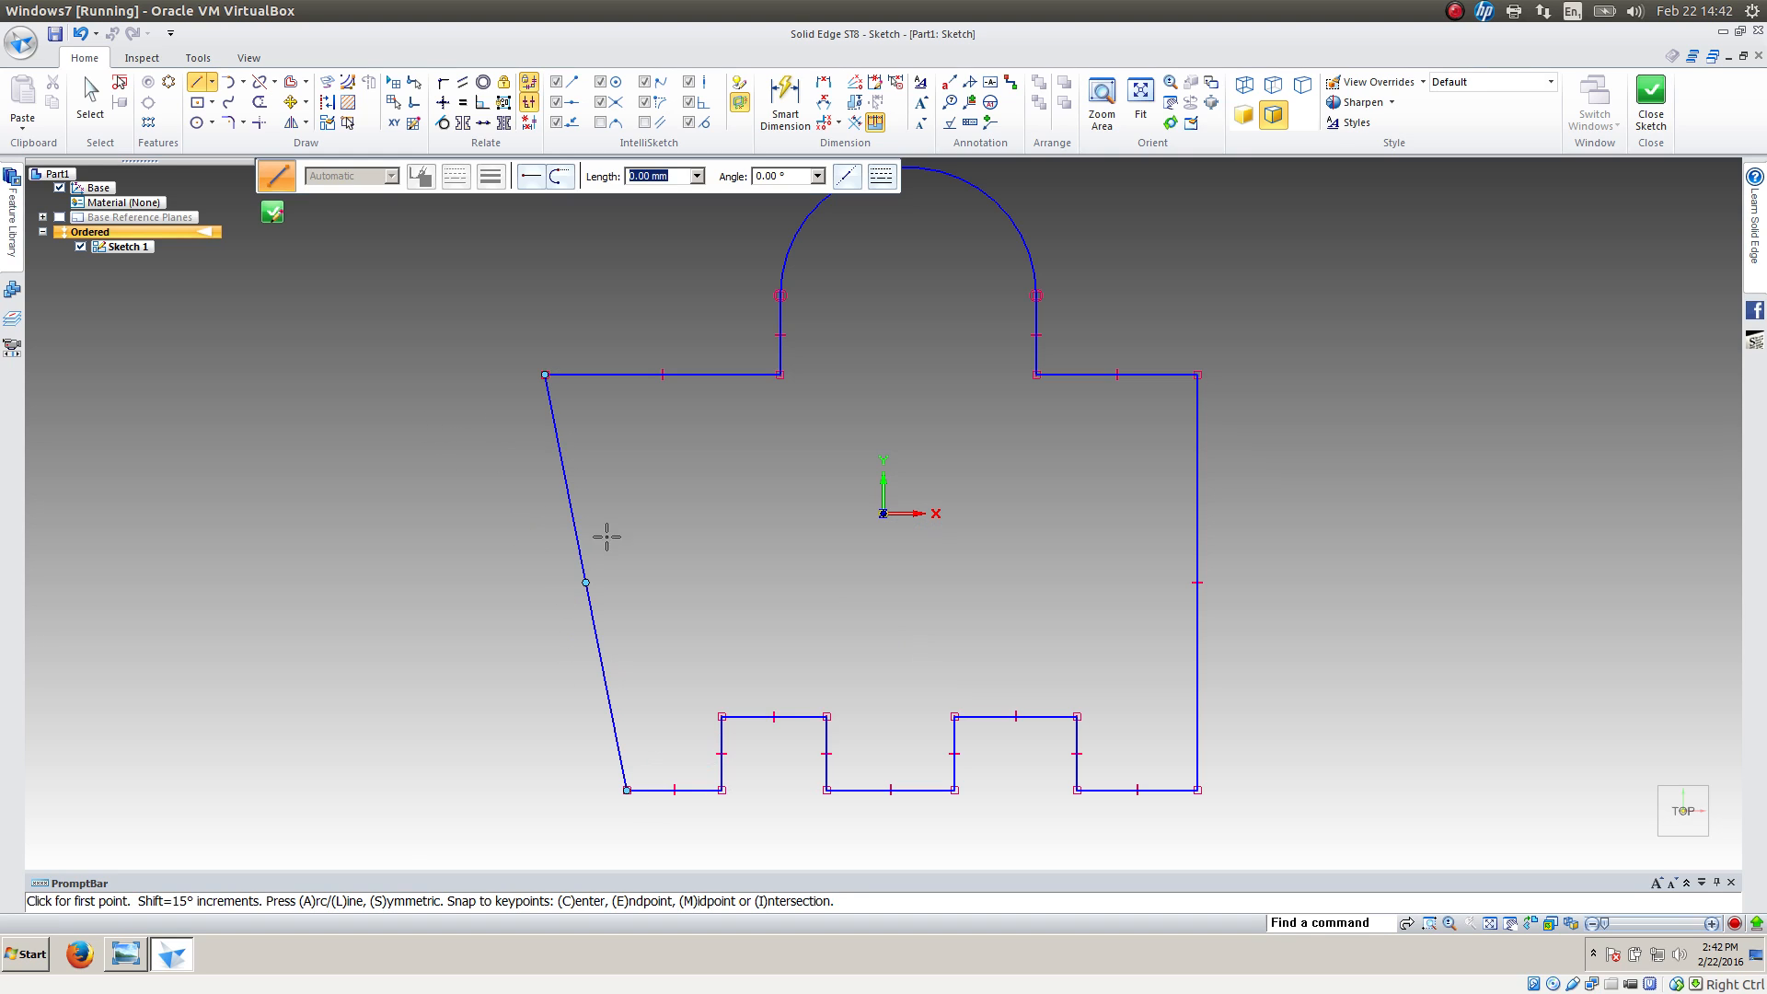
# Make the slanted left side vertical, then move its upper corner inward and down so the left shoulder is about 72 mm long
pyautogui.click(445, 103)
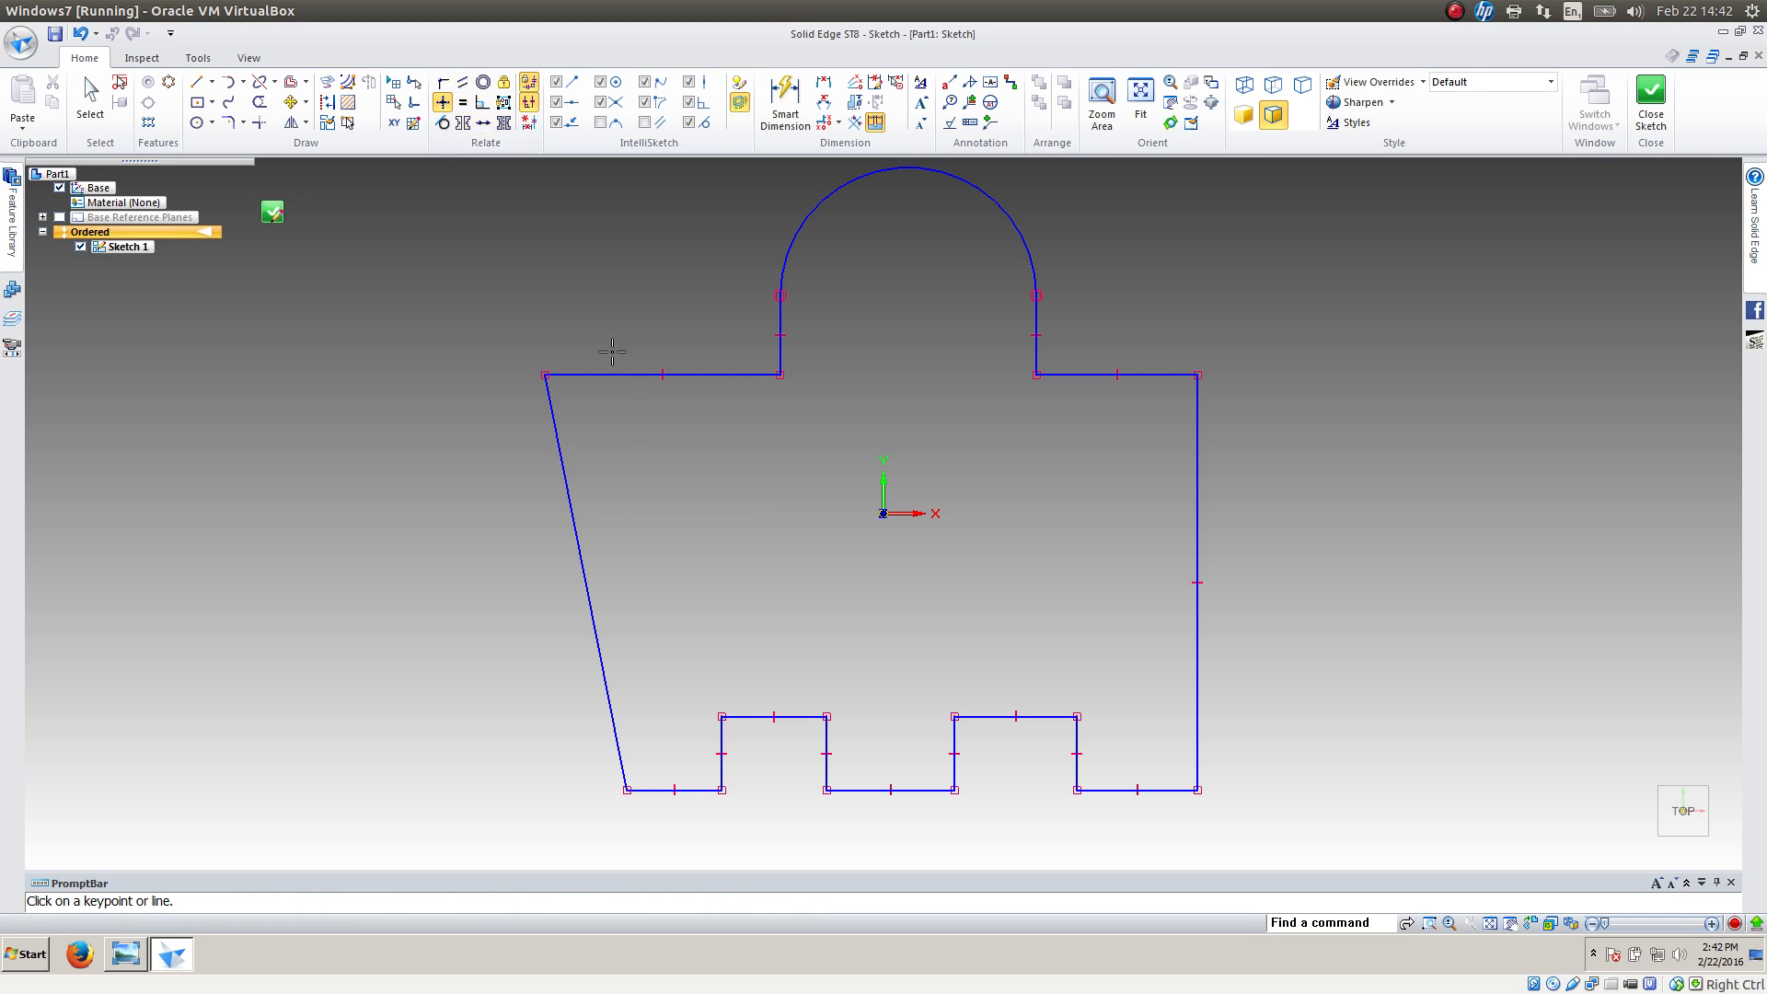
pyautogui.click(570, 509)
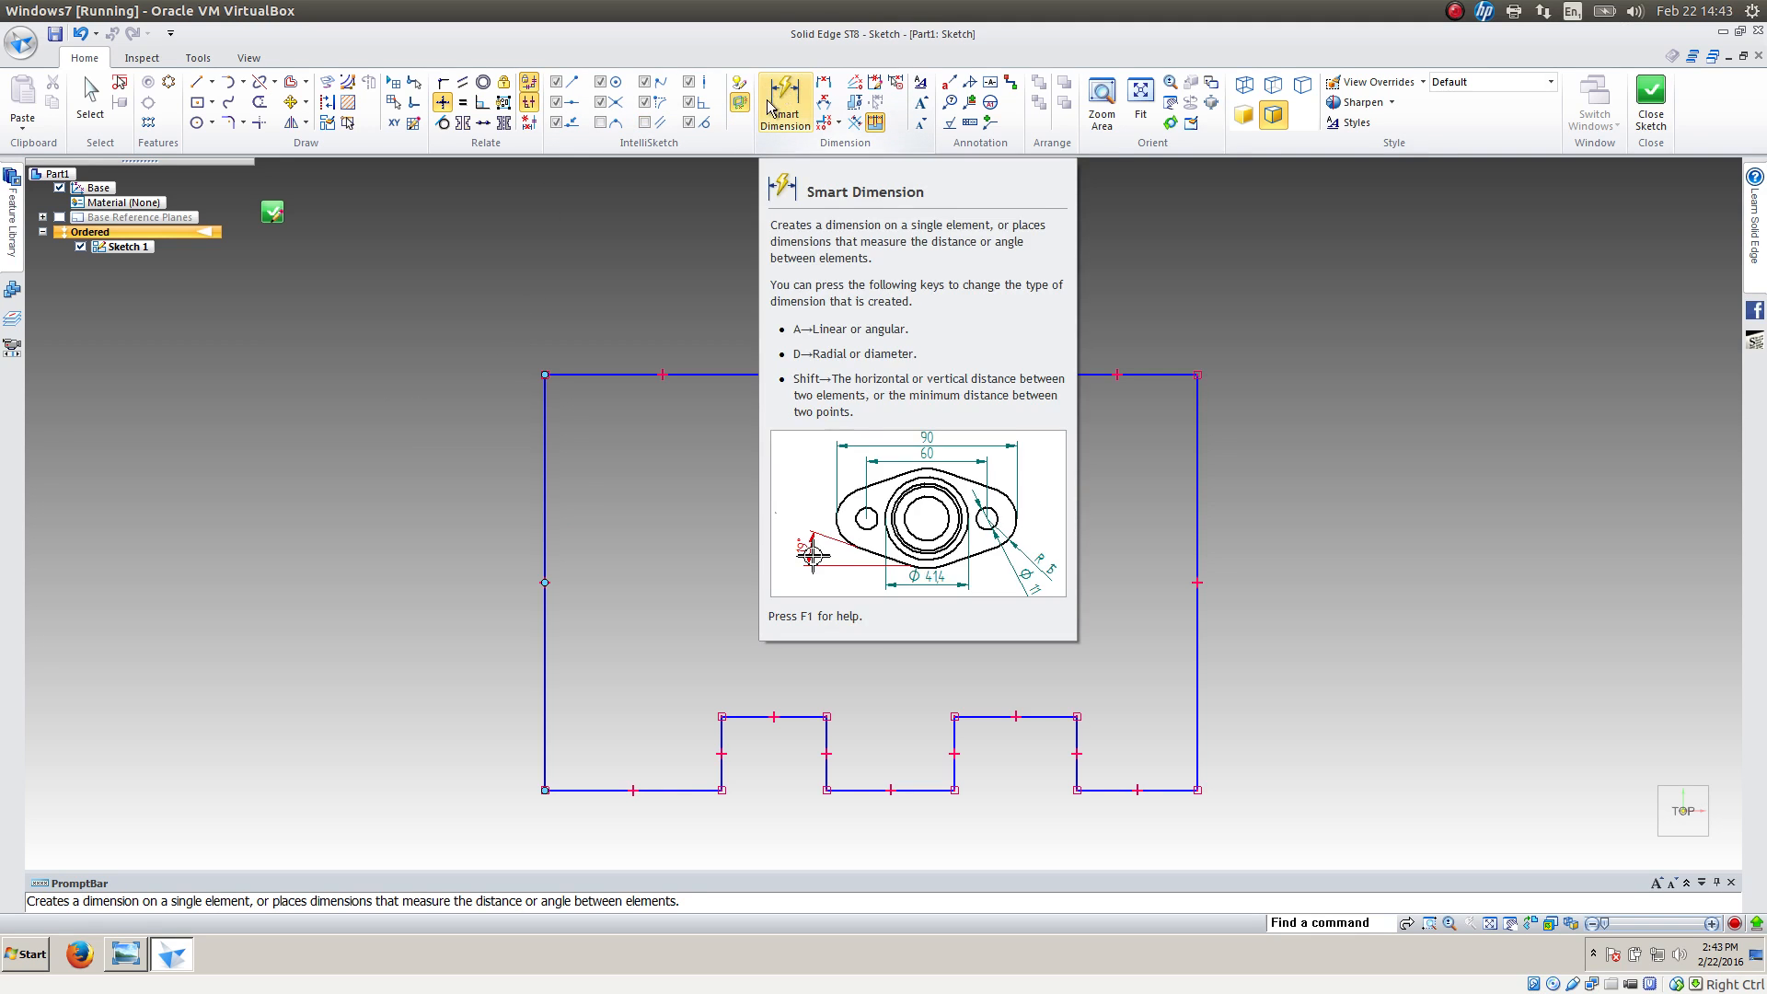
pyautogui.click(90, 98)
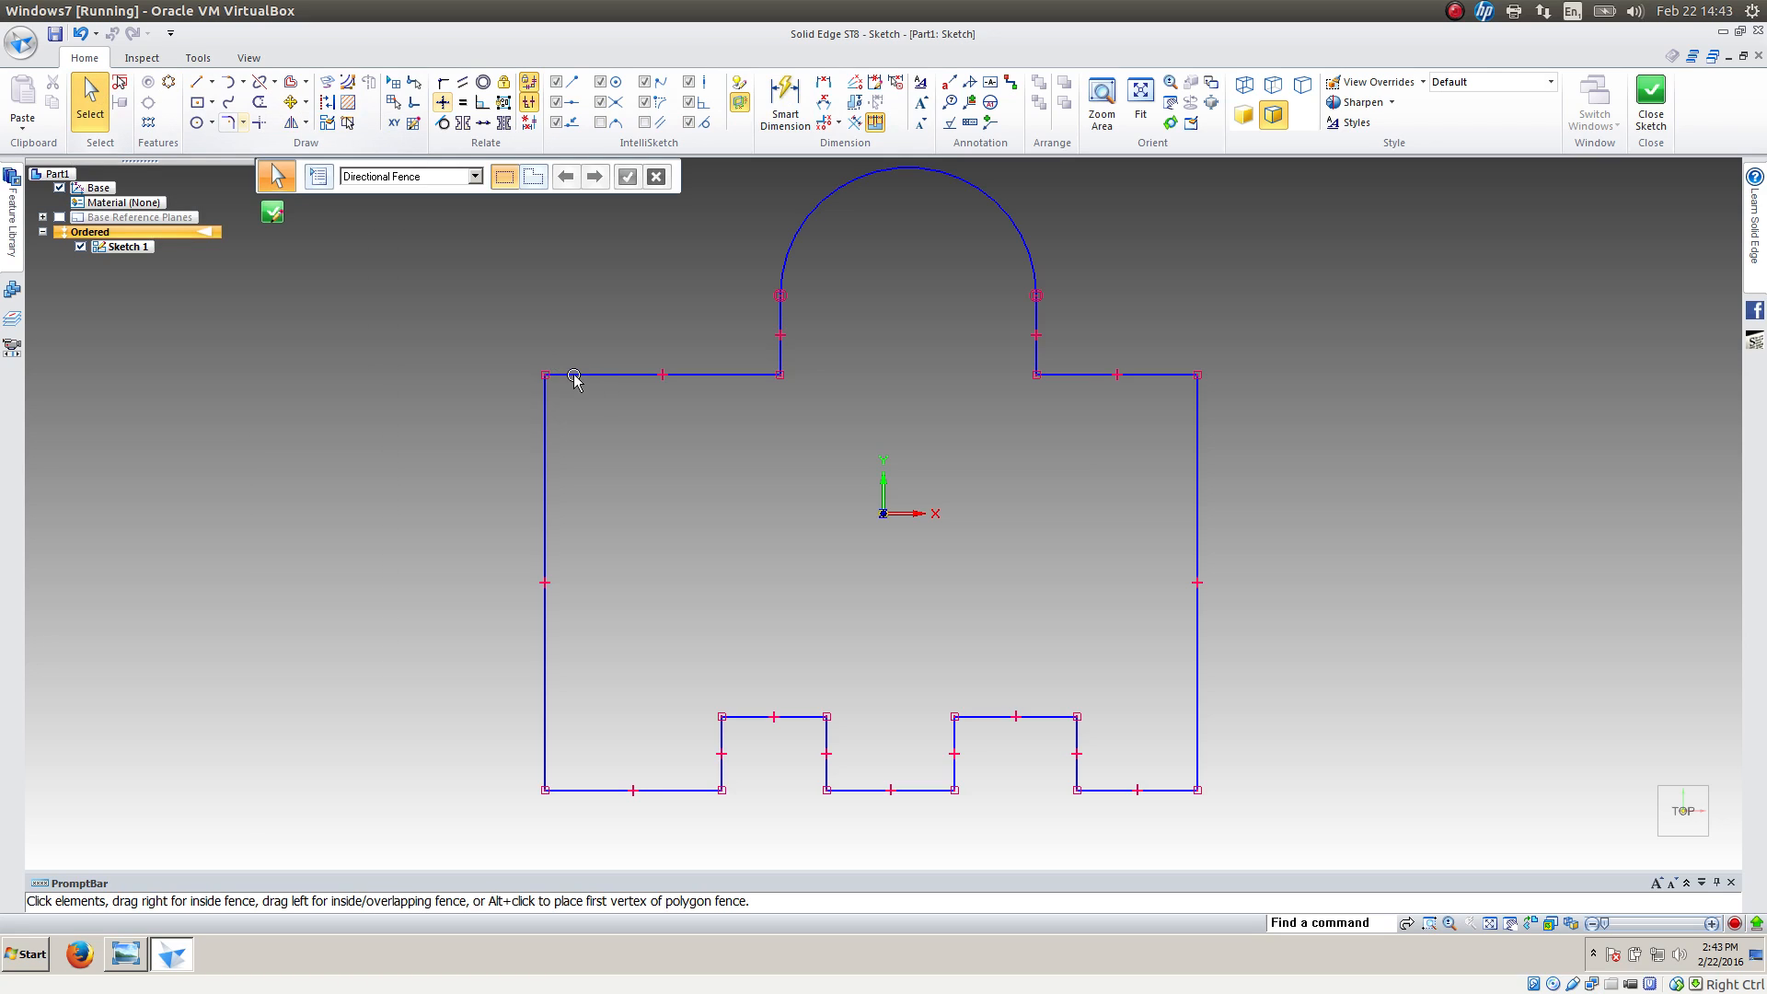
pyautogui.click(574, 376)
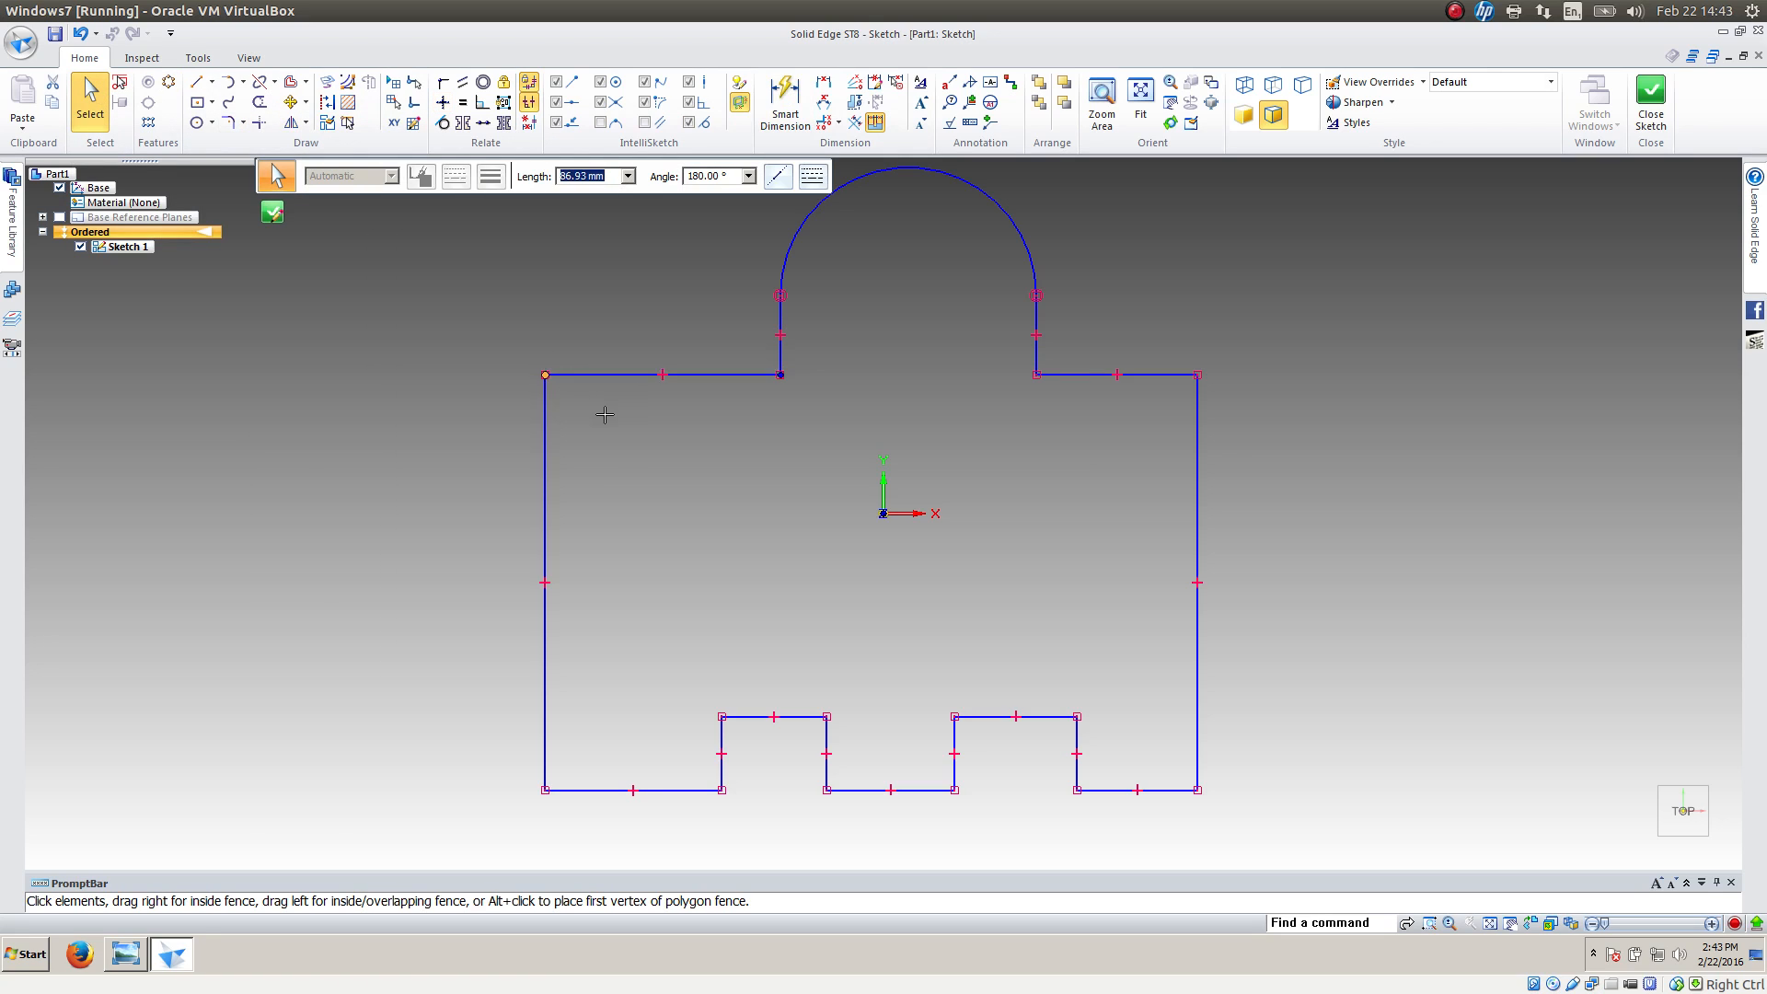
pyautogui.moveTo(604, 415)
pyautogui.mouseDown()
pyautogui.moveTo(634, 433)
pyautogui.moveTo(598, 355)
pyautogui.moveTo(532, 375)
pyautogui.moveTo(599, 426)
pyautogui.moveTo(585, 421)
pyautogui.mouseUp()
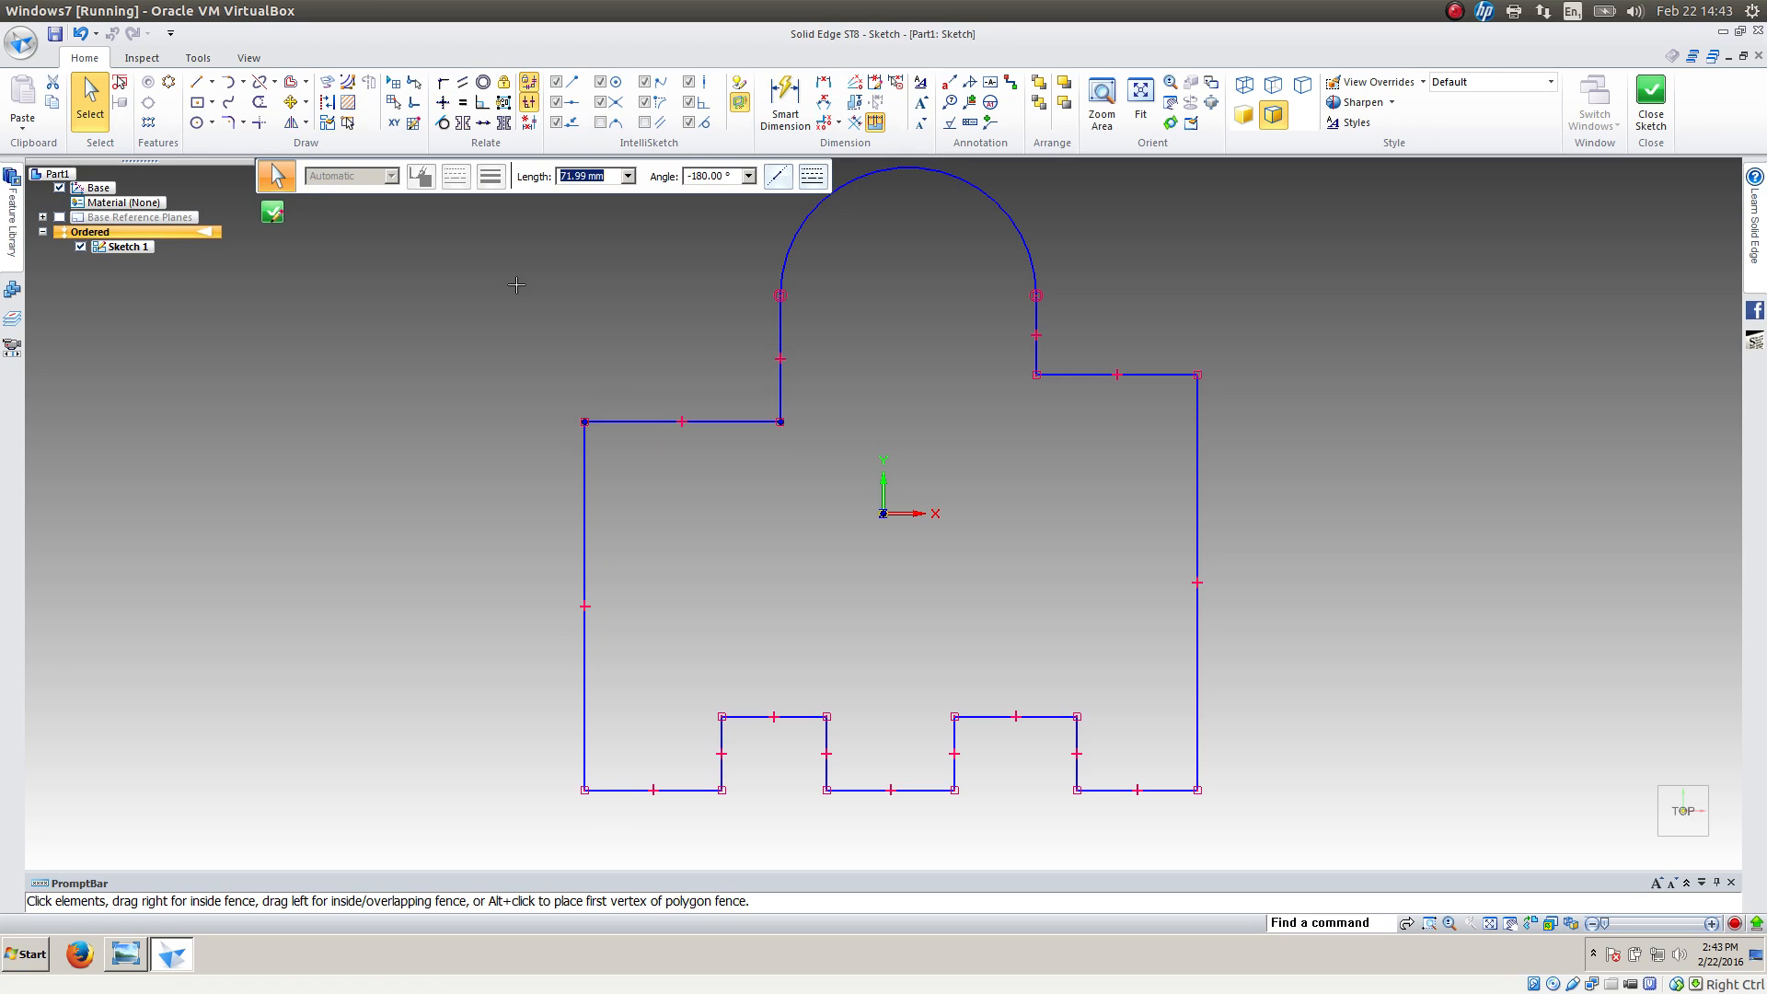
pyautogui.click(515, 285)
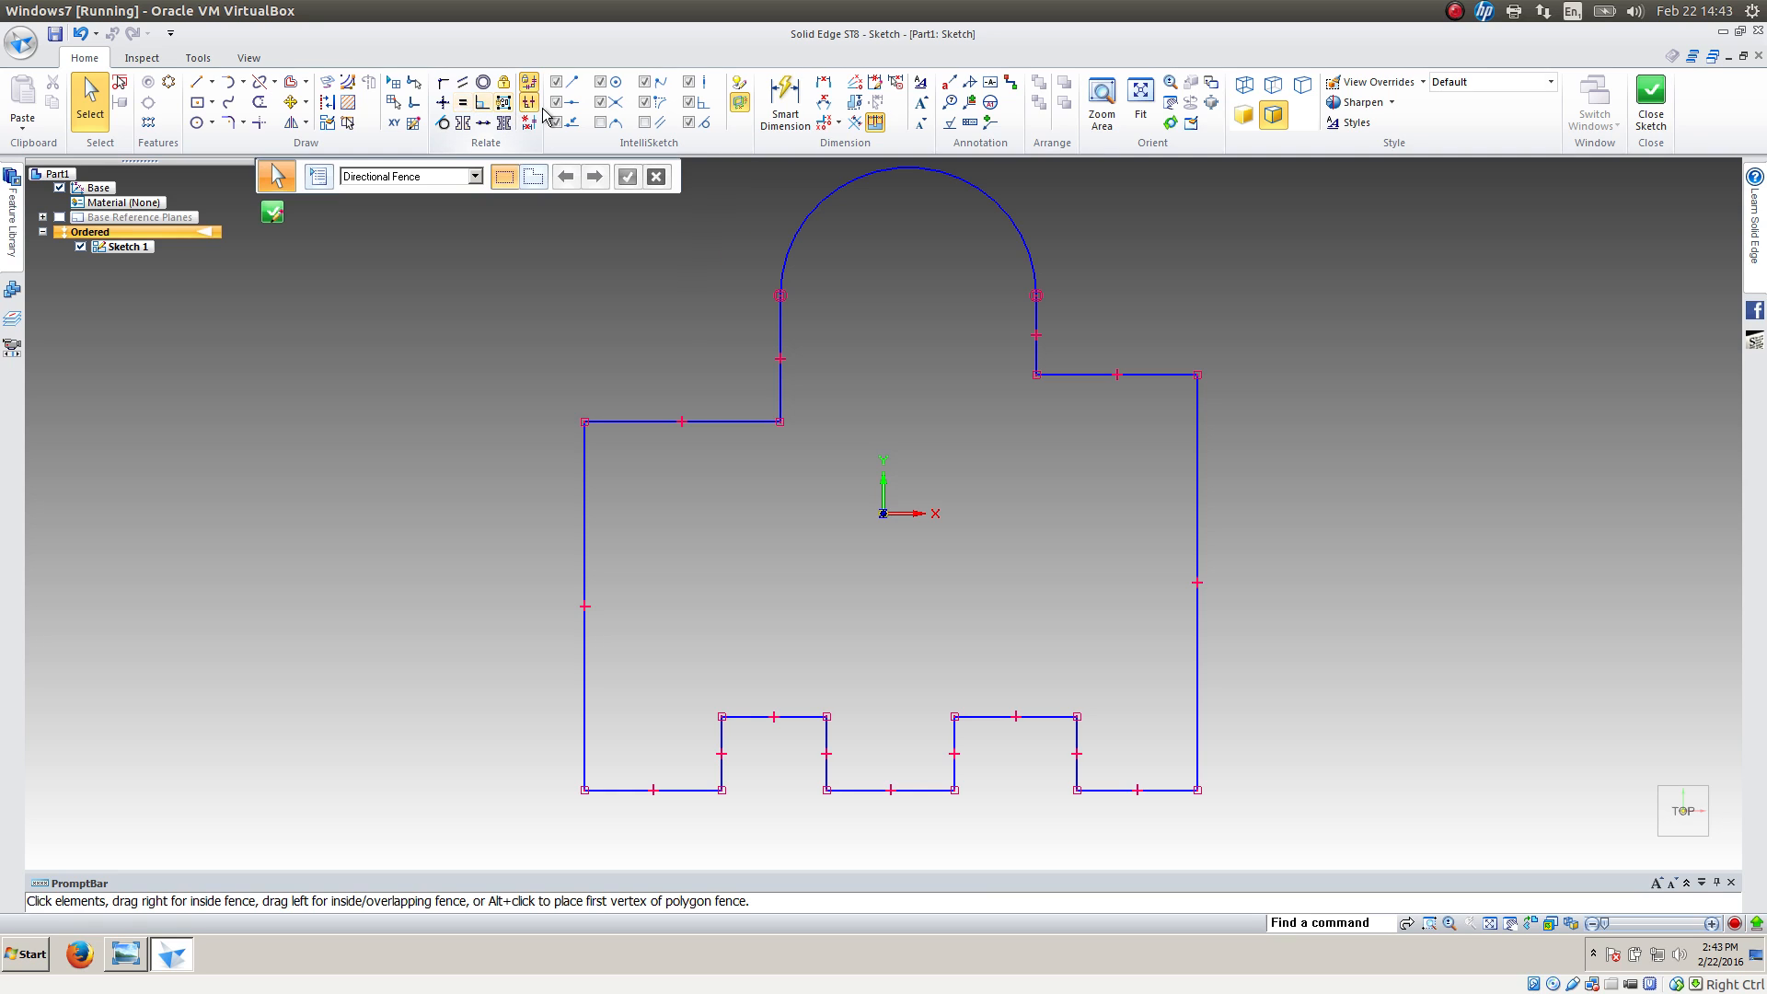
# Fillet the four shoulder corners of the profile, two on each side, with a 10 mm radius
pyautogui.click(226, 134)
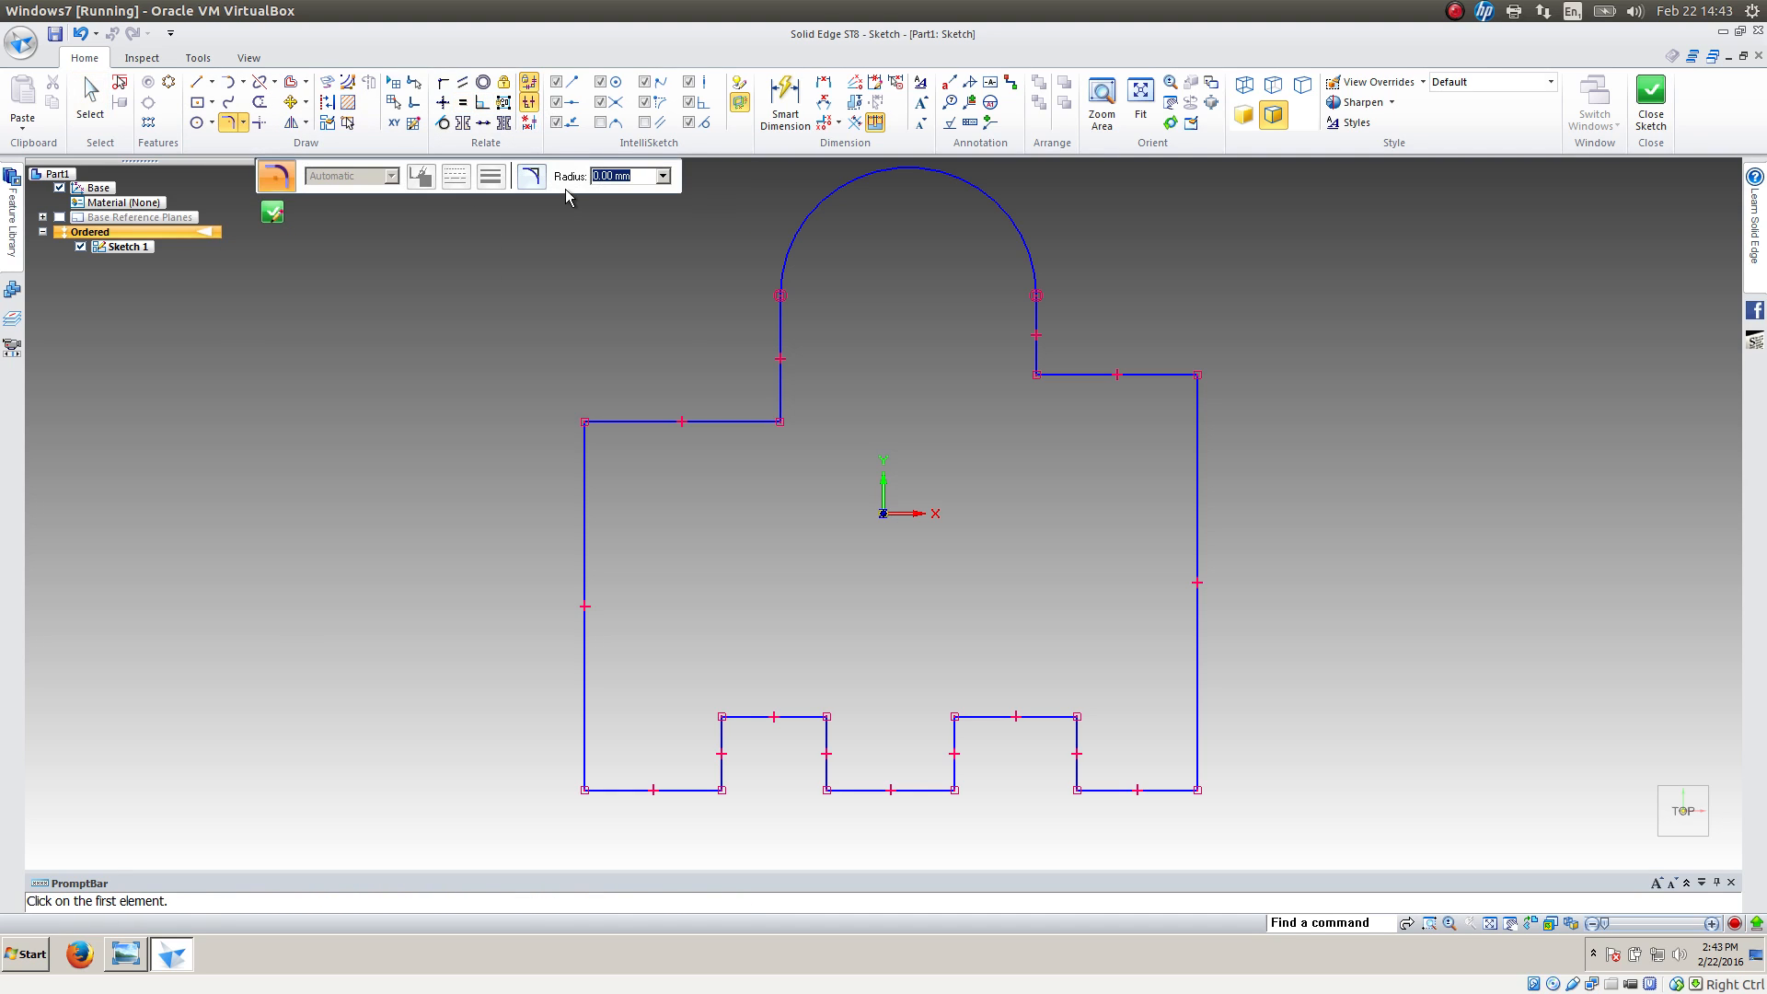
pyautogui.press('Return')
pyautogui.click(584, 474)
pyautogui.click(609, 422)
pyautogui.click(652, 422)
pyautogui.click(757, 422)
pyautogui.click(780, 383)
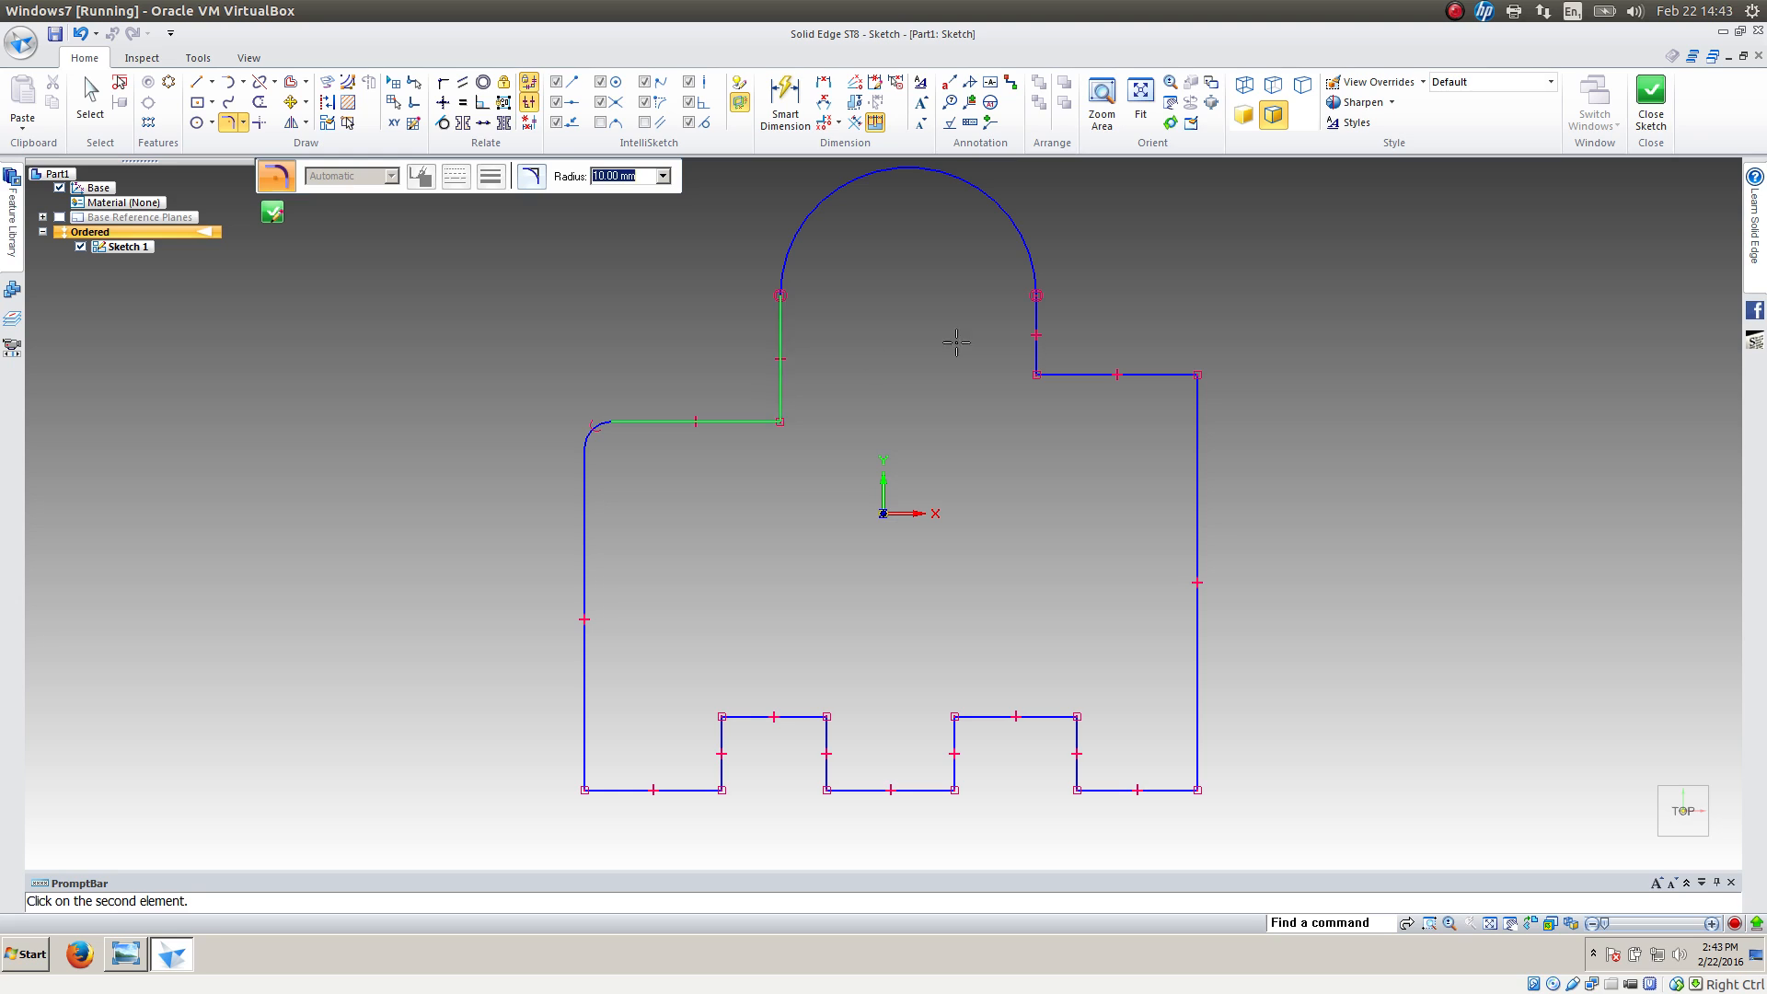
pyautogui.click(1037, 354)
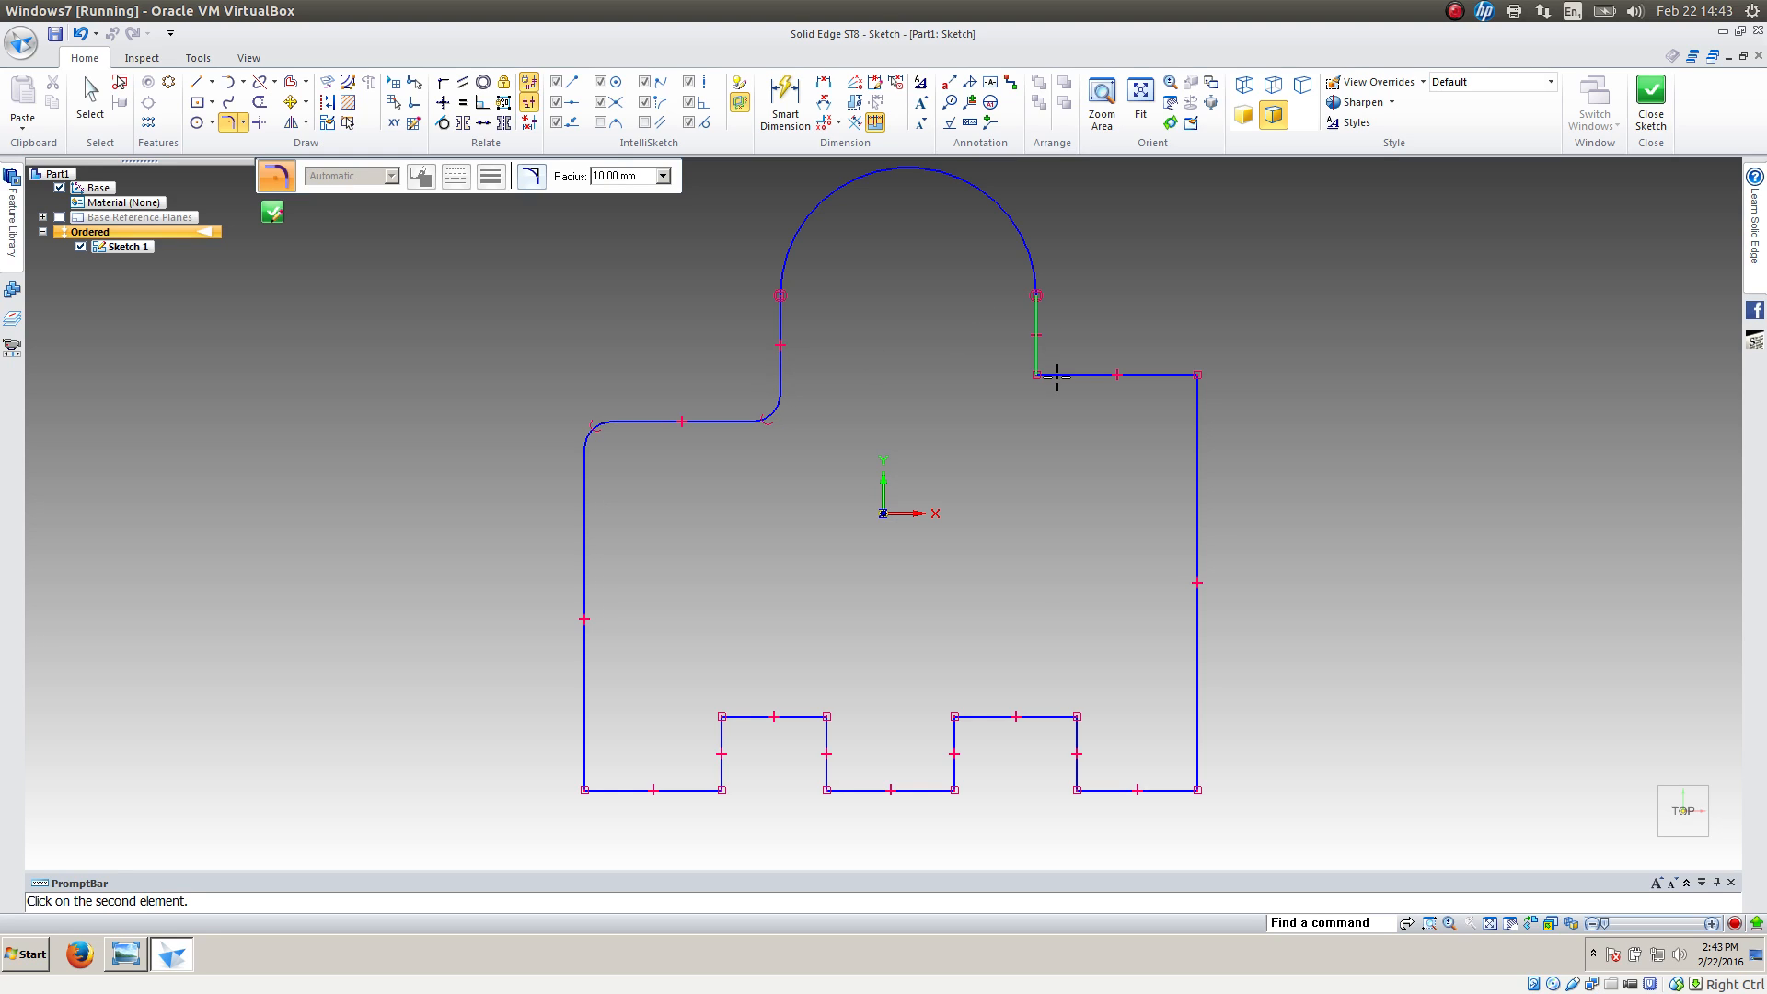
pyautogui.click(1056, 375)
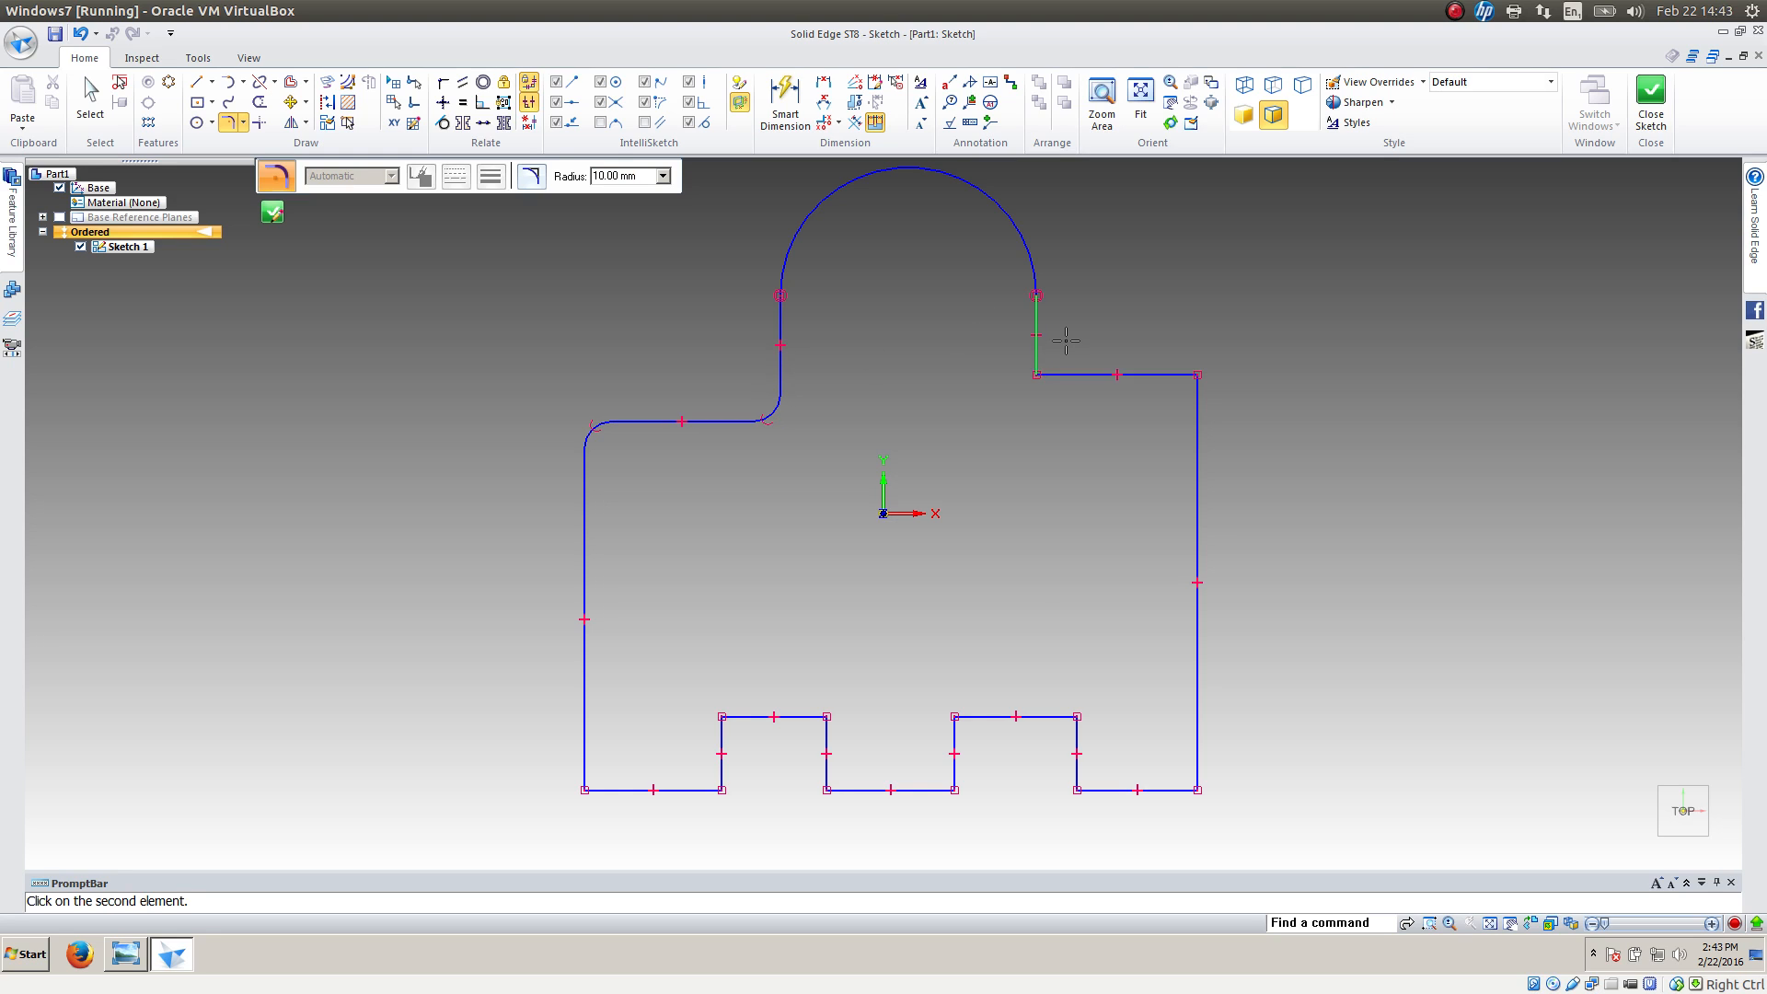
pyautogui.click(1195, 377)
pyautogui.click(1198, 389)
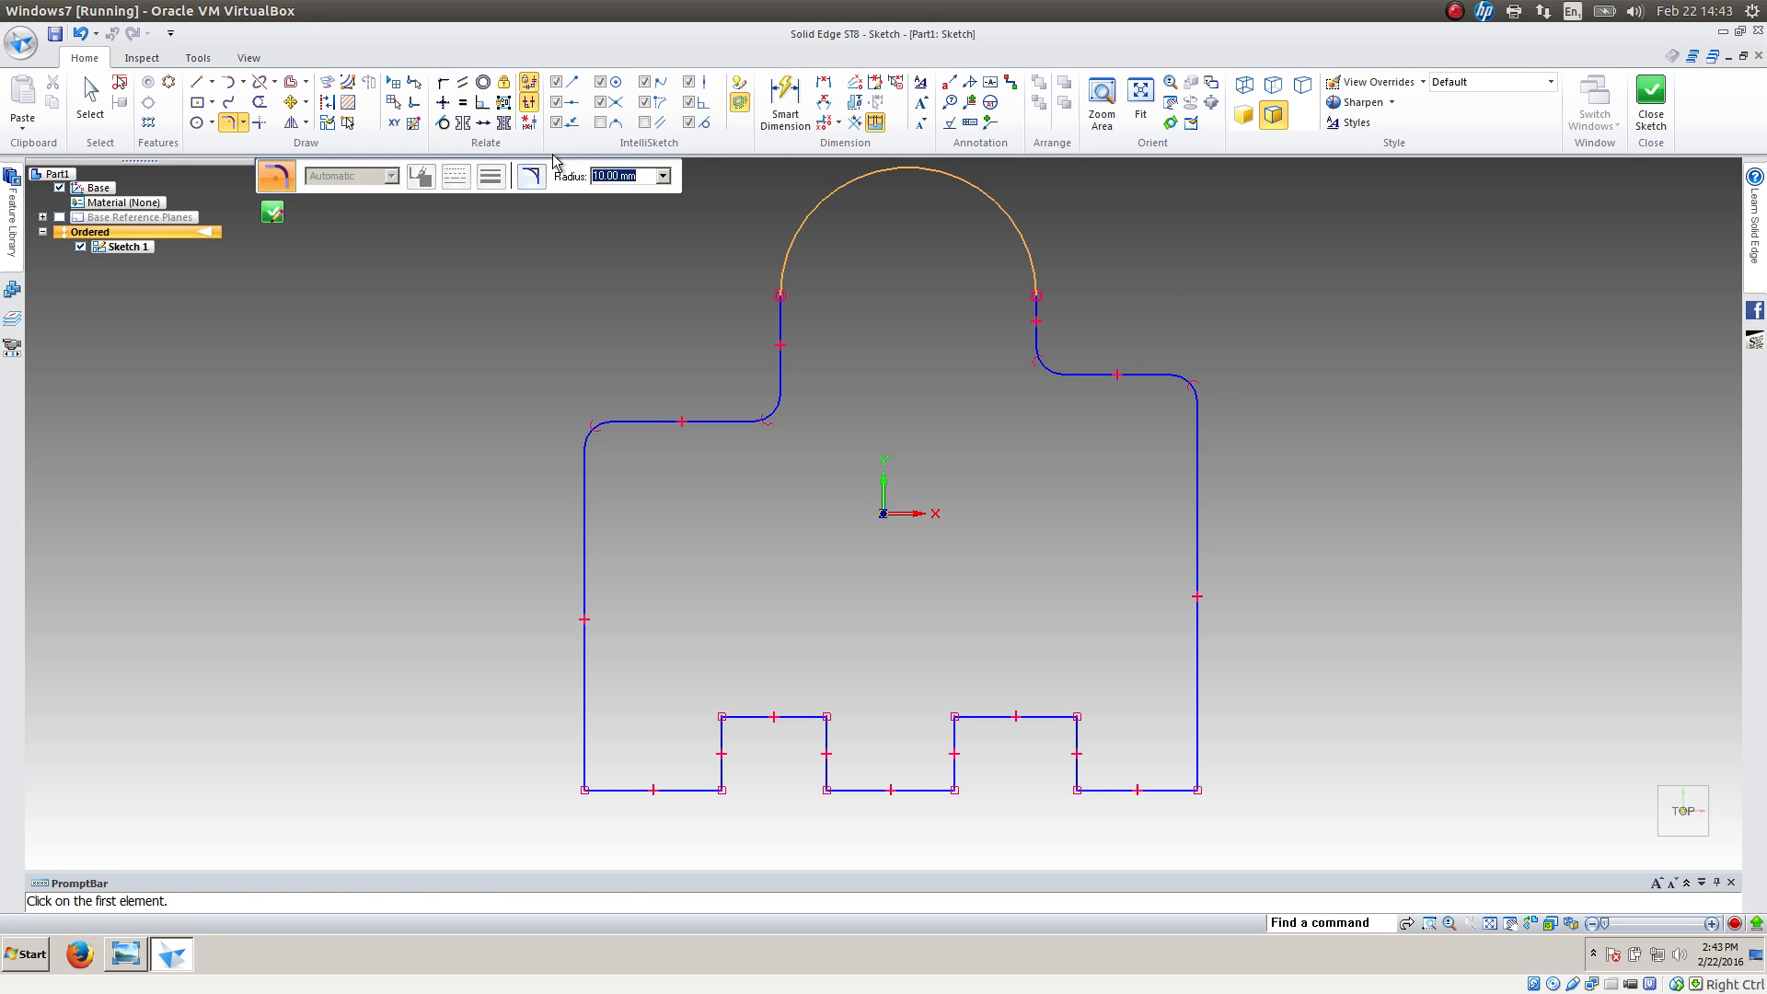
# Dimension the fillet at the profile's outer right shoulder corner with a 10 mm radius
pyautogui.click(785, 101)
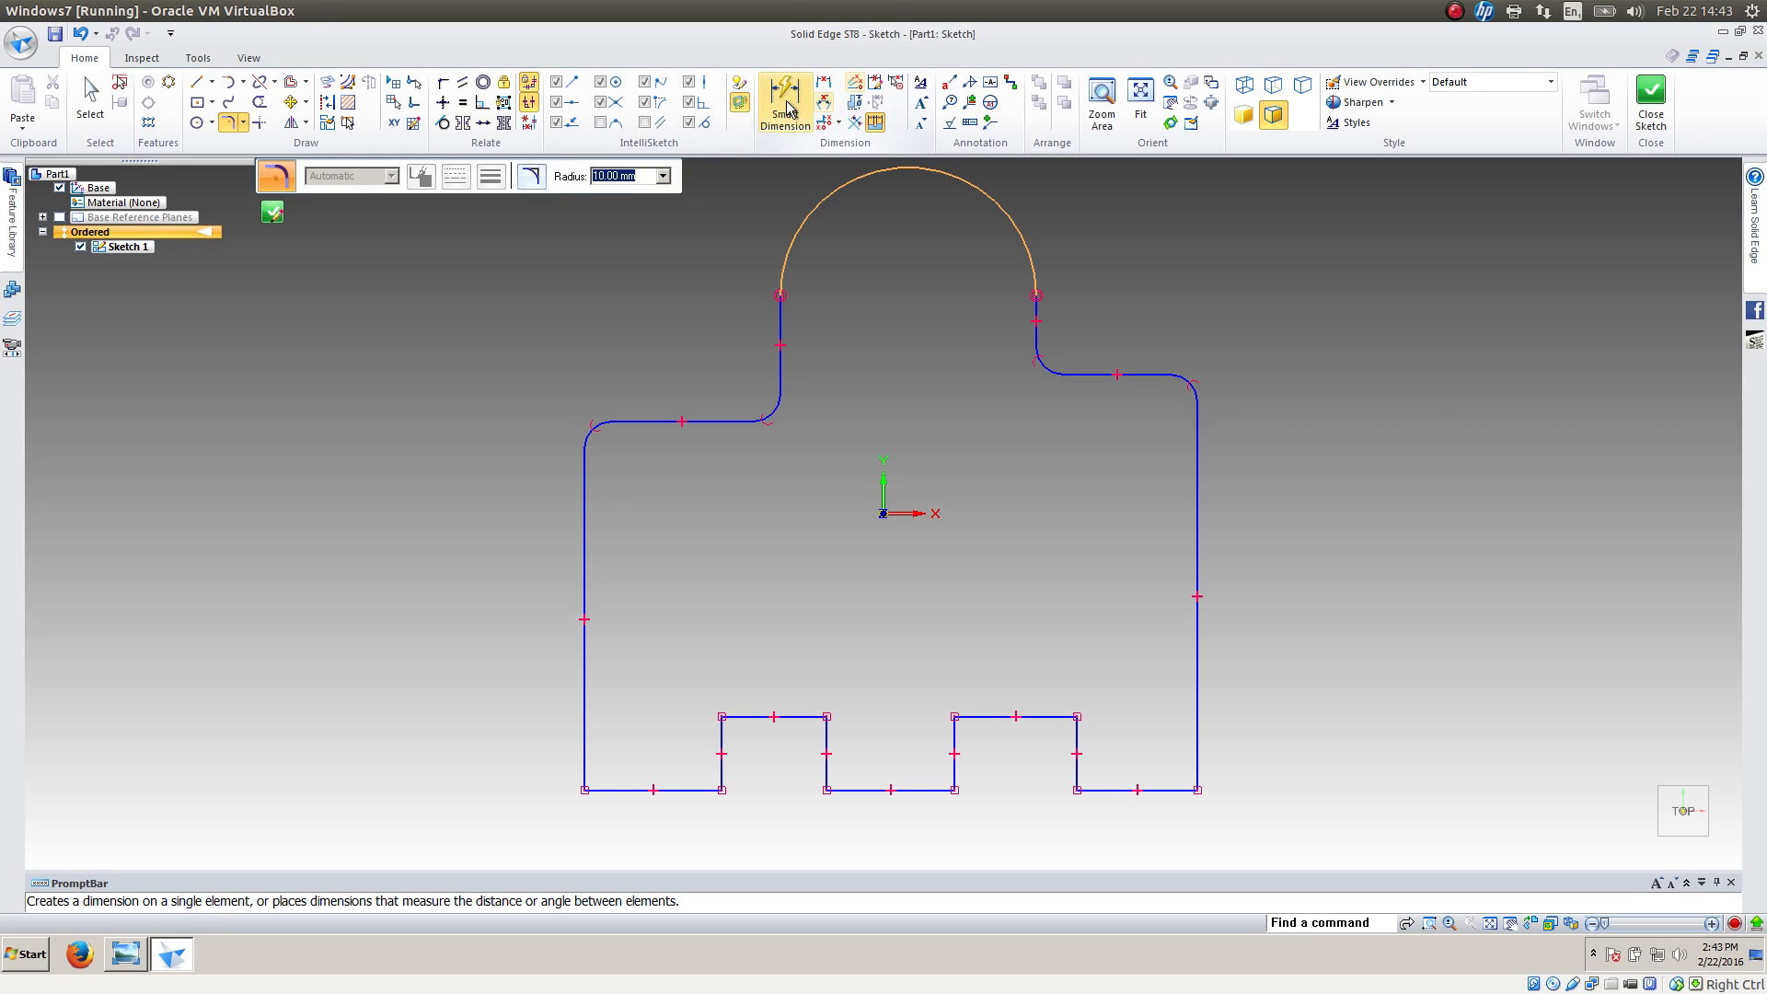
pyautogui.click(1194, 377)
pyautogui.click(1255, 309)
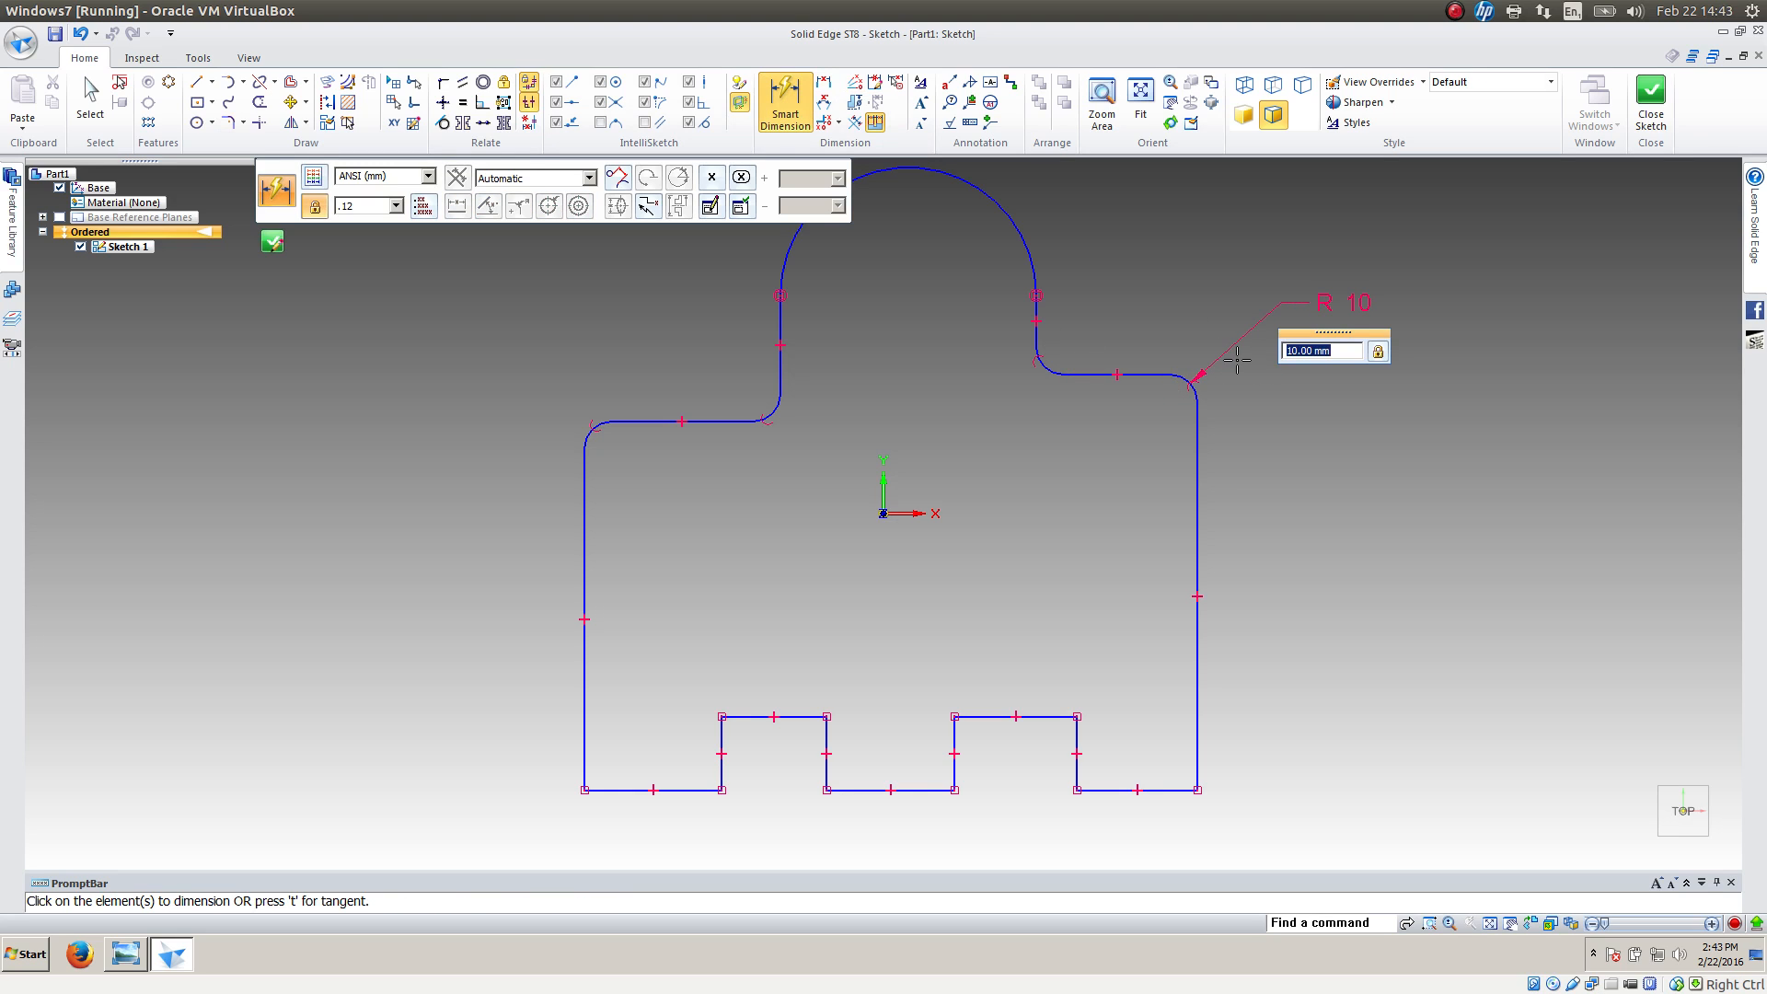
pyautogui.press('Return')
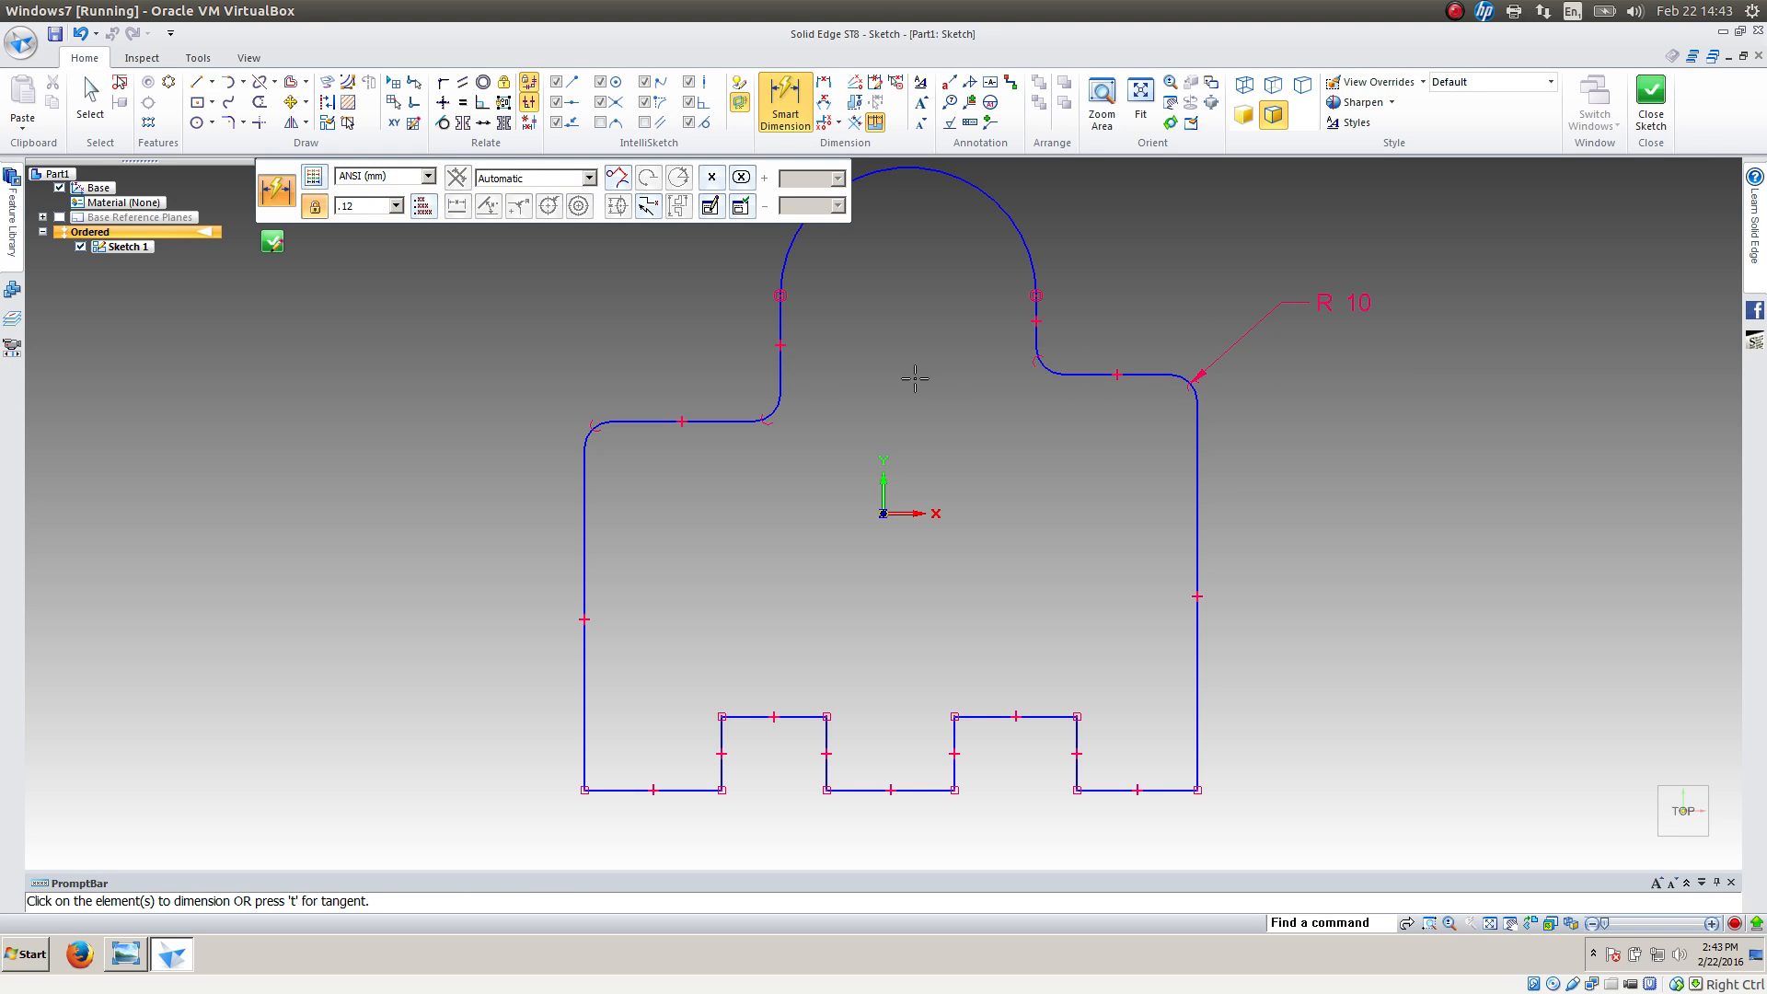
# Apply Equal relations tying the other three shoulder fillets to the dimensioned outer right fillet
pyautogui.click(463, 102)
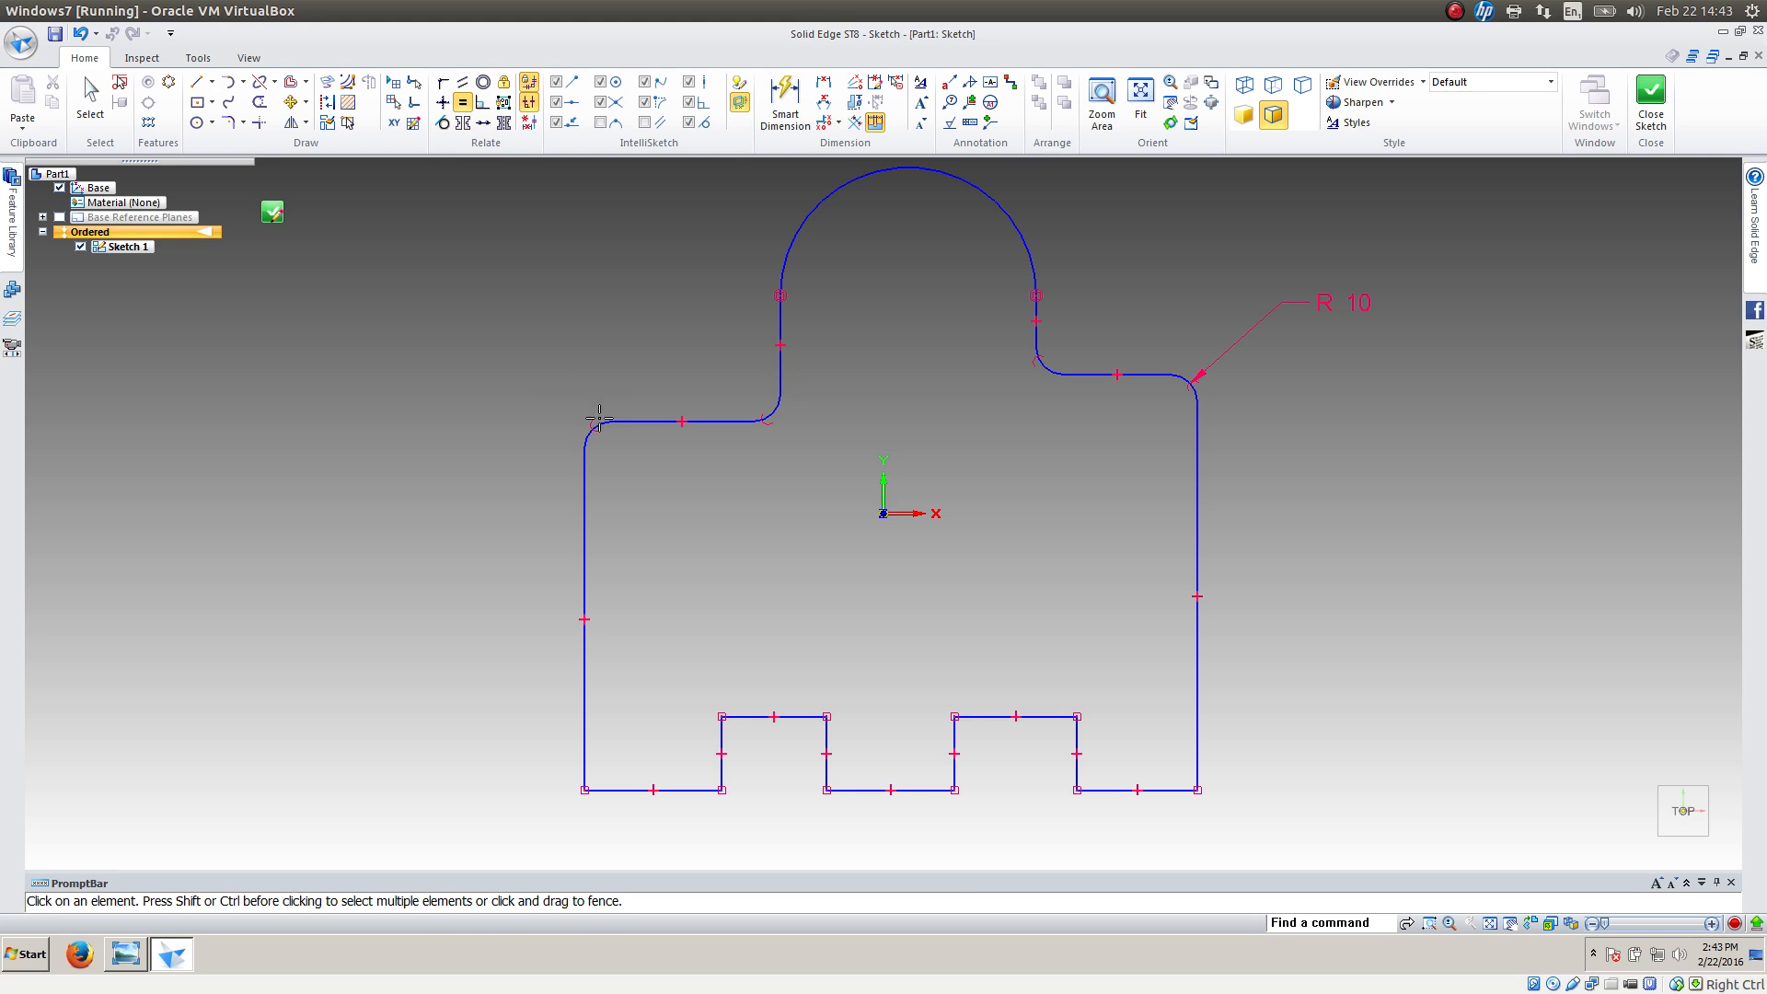
pyautogui.click(597, 422)
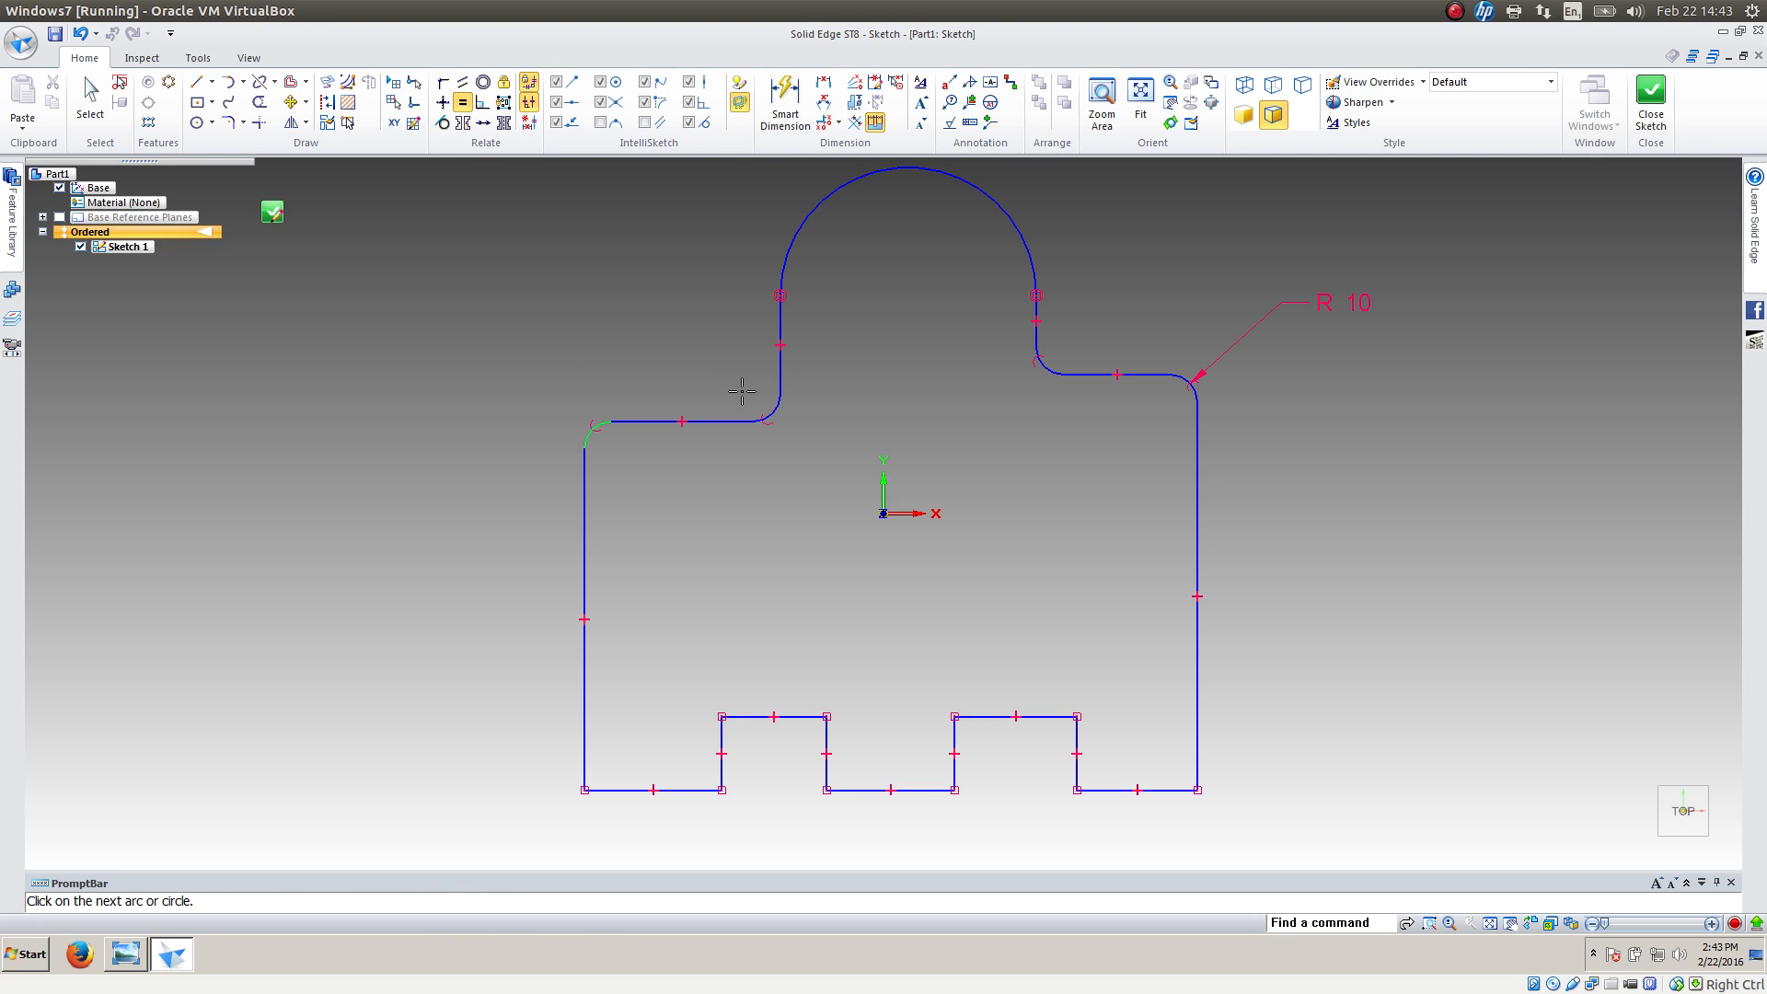
pyautogui.click(789, 396)
pyautogui.click(1044, 363)
pyautogui.rightClick(1134, 306)
pyautogui.click(1187, 378)
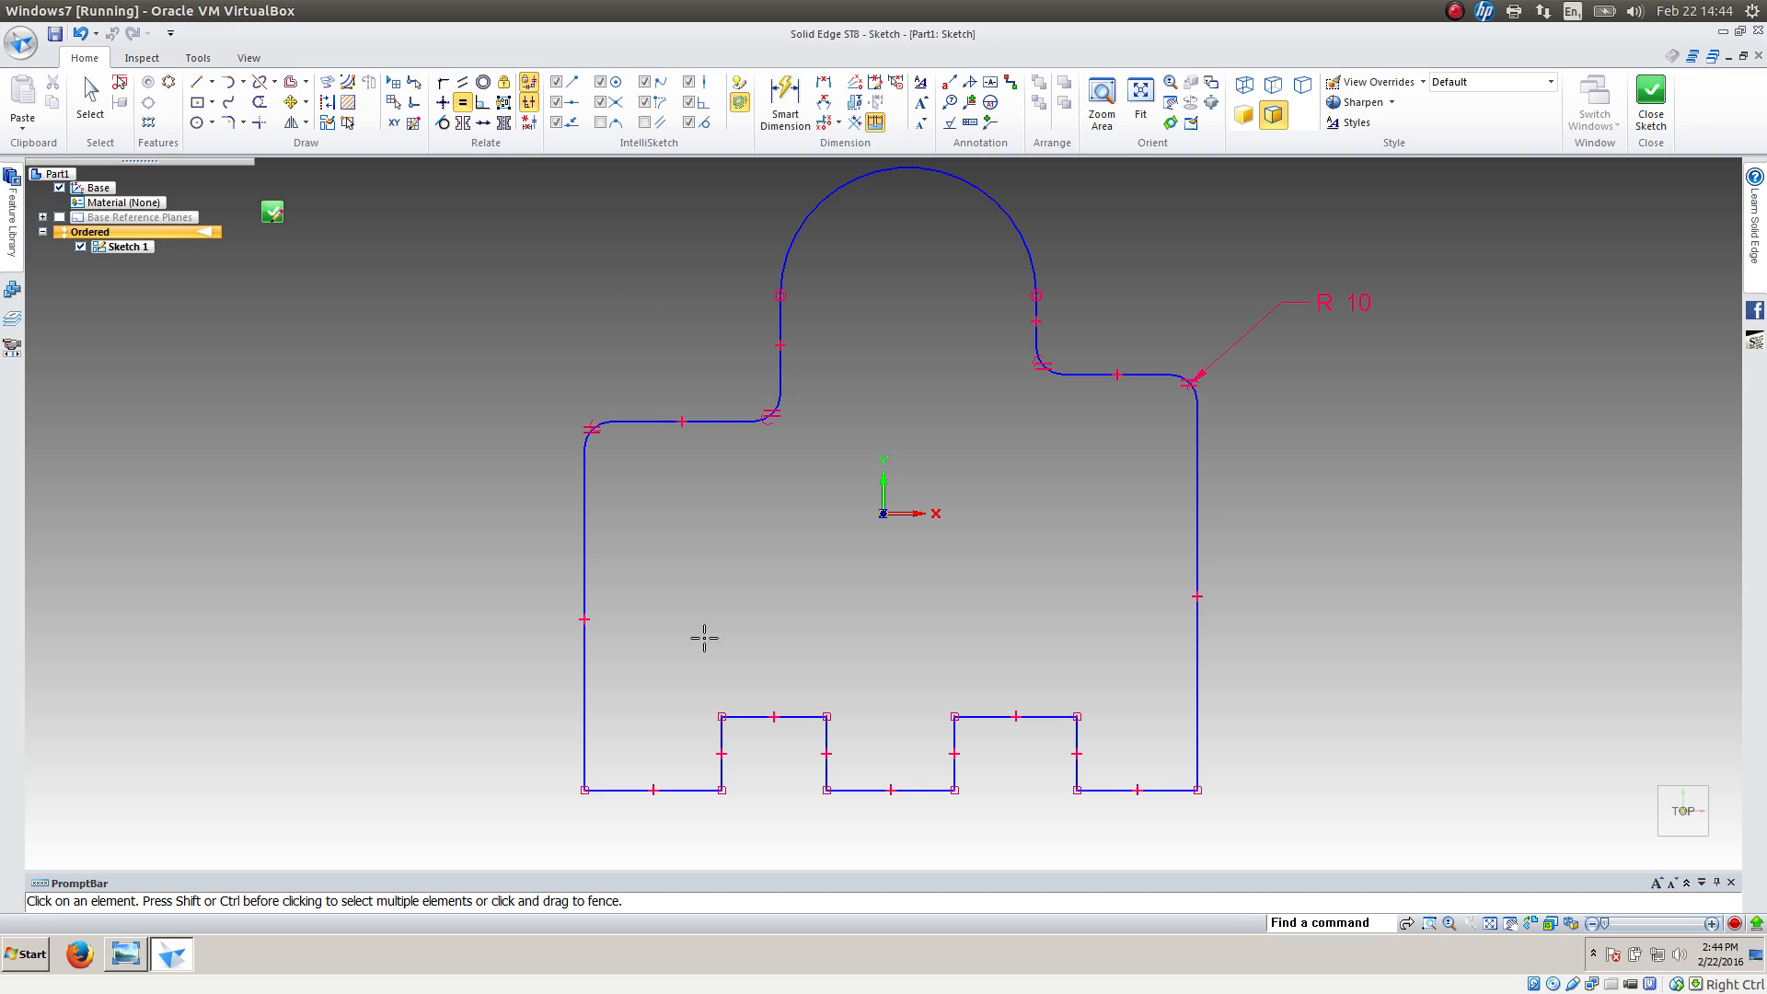
# Make the two outer bottom edges of the profile equal in length, and the top edges of both slots equal
pyautogui.click(686, 790)
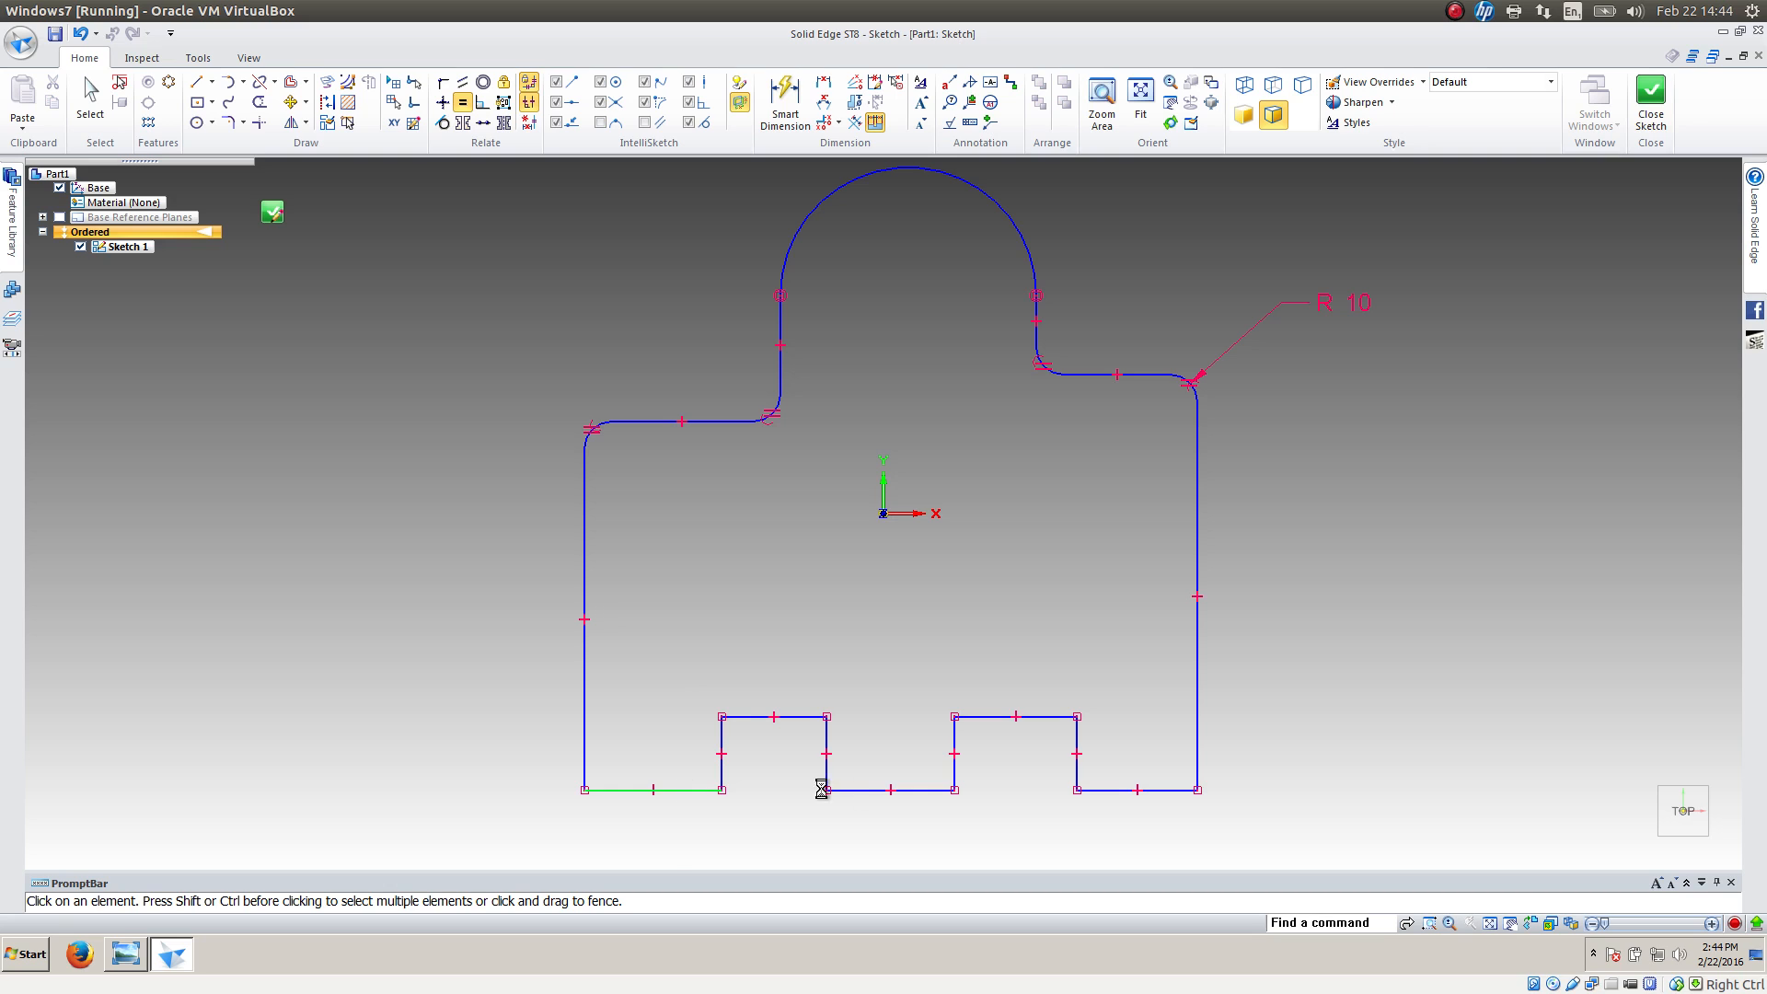
pyautogui.click(1104, 789)
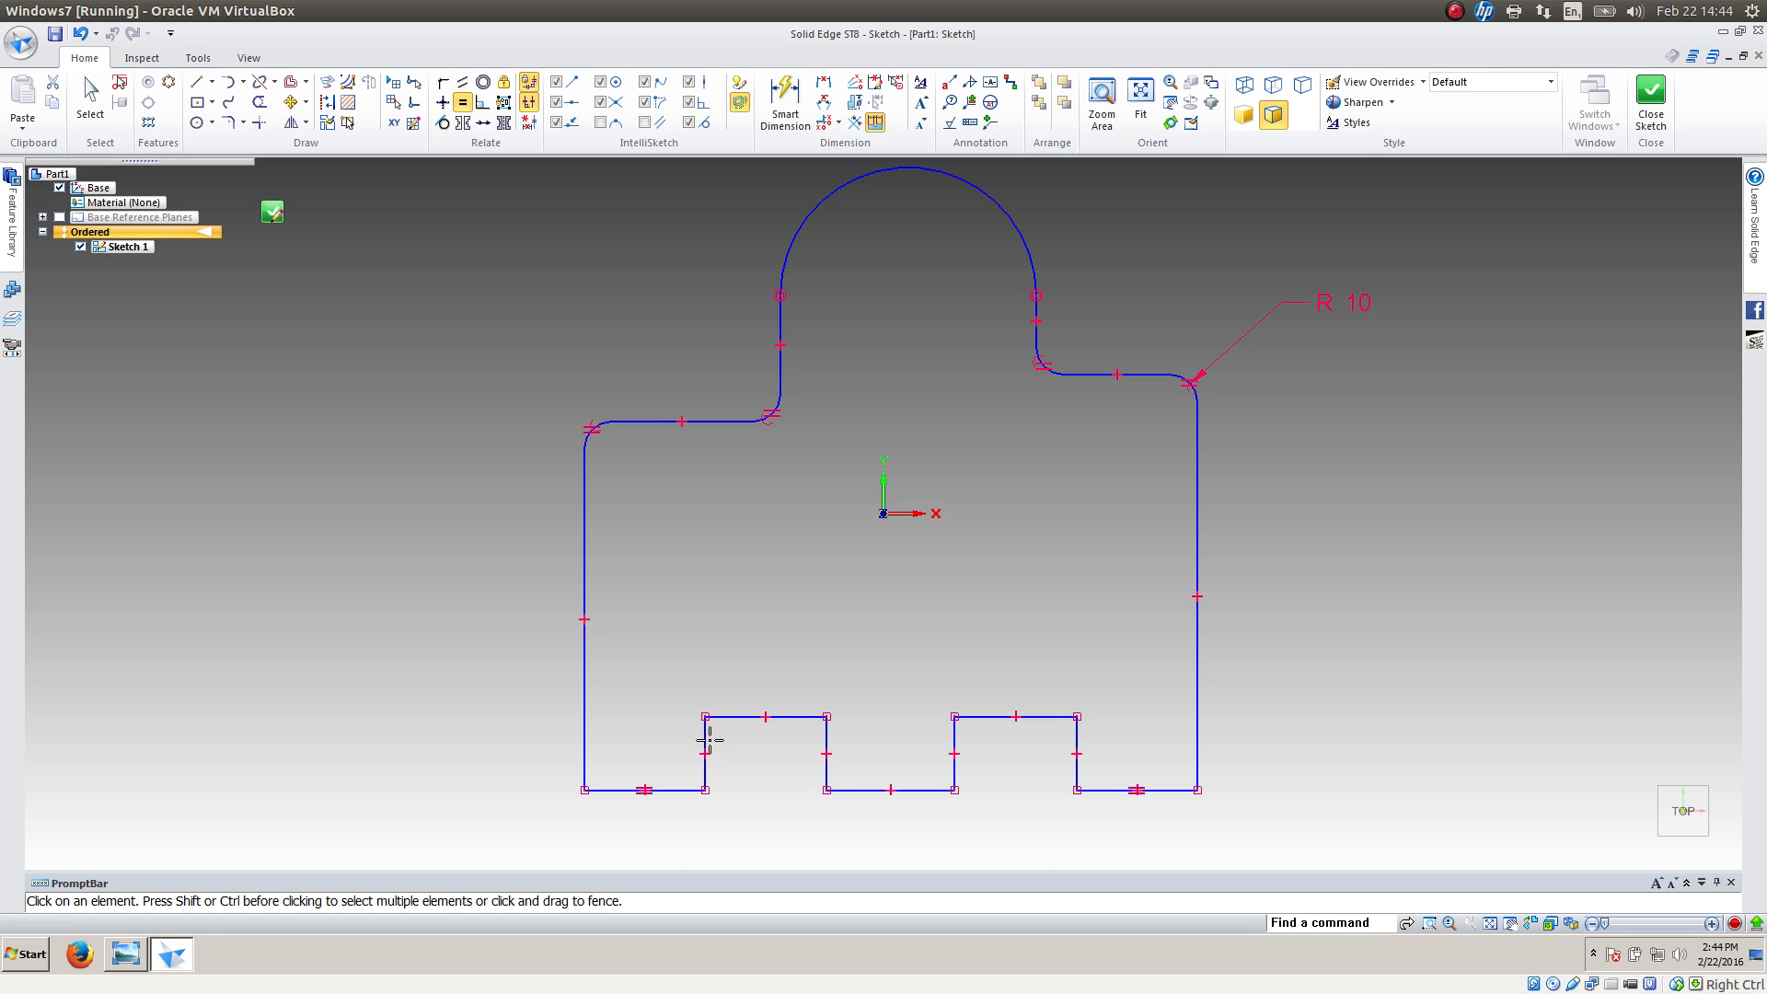
pyautogui.click(785, 714)
pyautogui.click(986, 715)
# Make the four vertical side lines of the two bottom slots equal in length
pyautogui.click(706, 734)
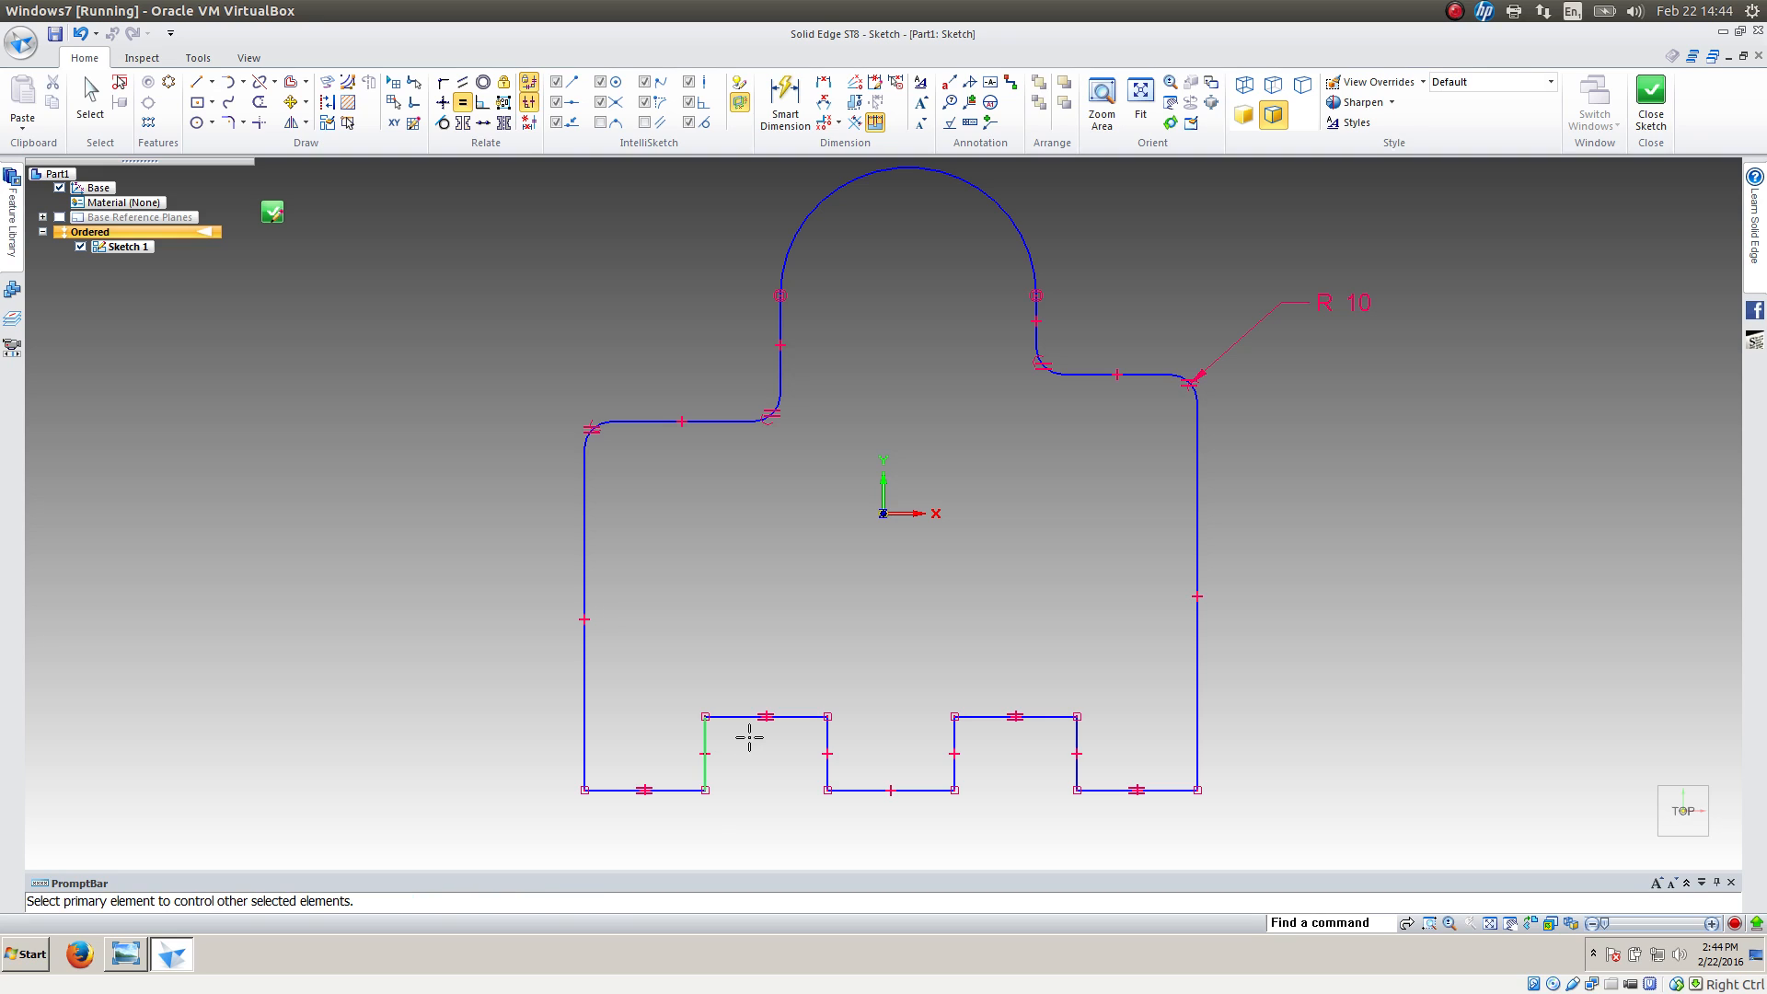
pyautogui.click(827, 736)
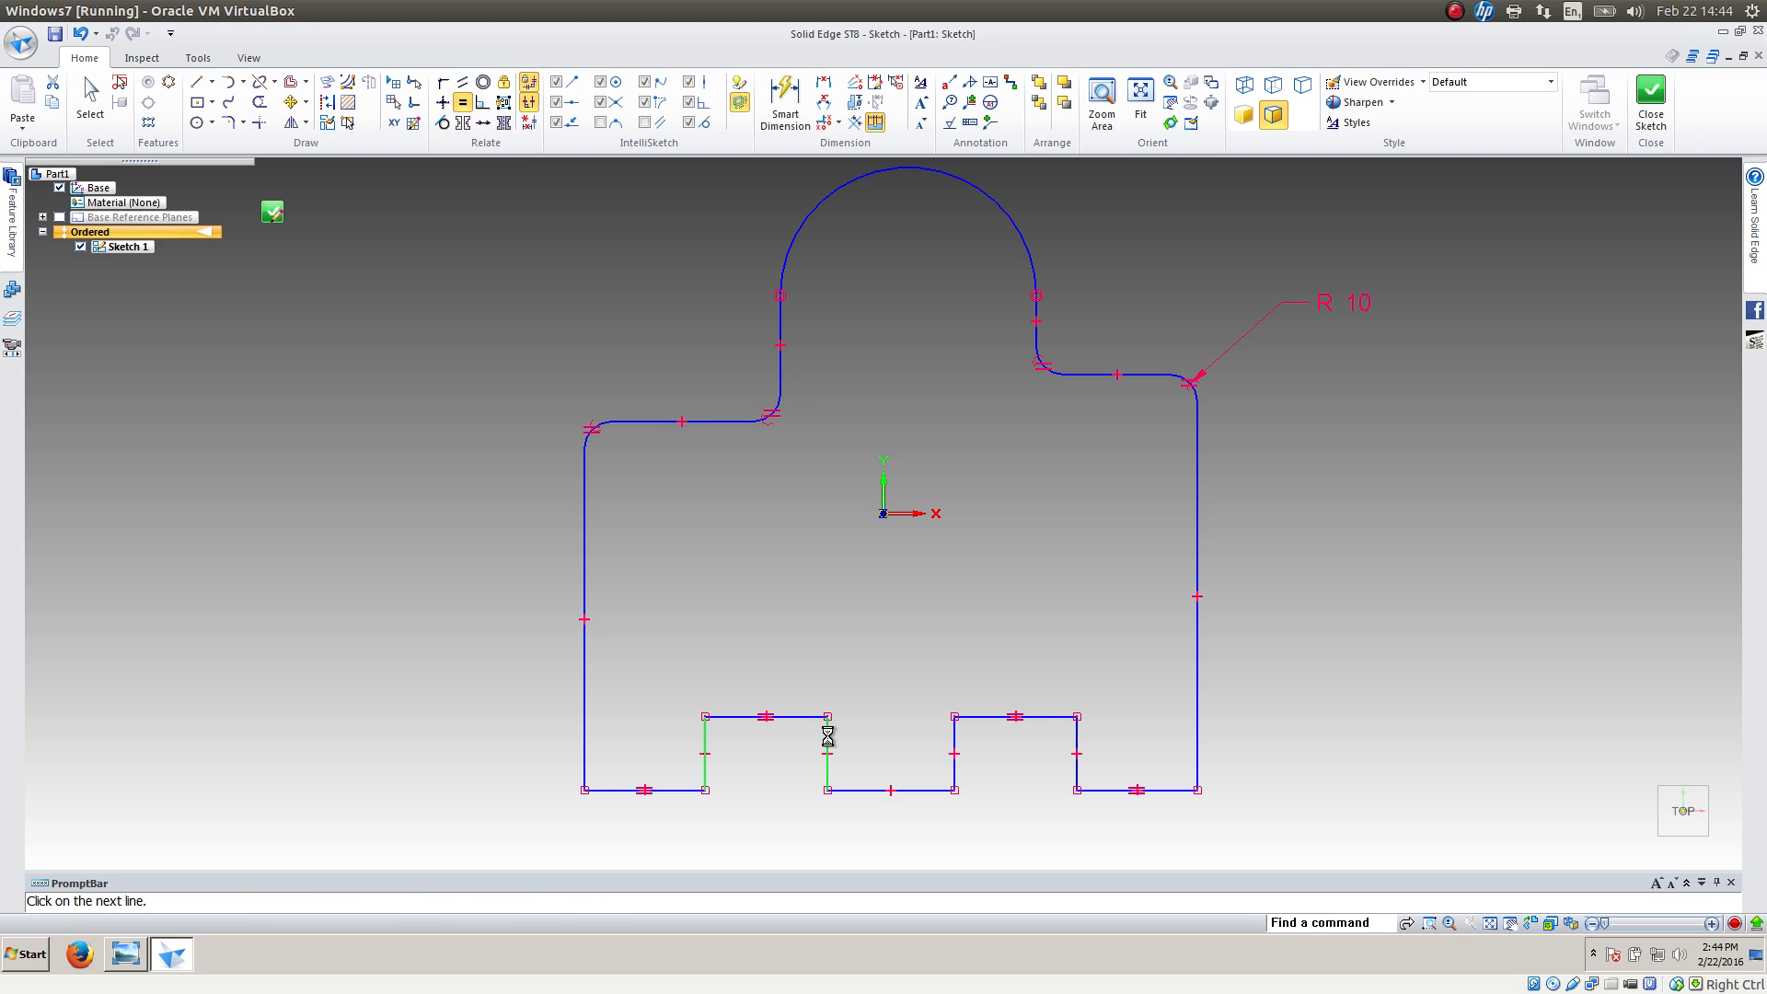
pyautogui.click(955, 739)
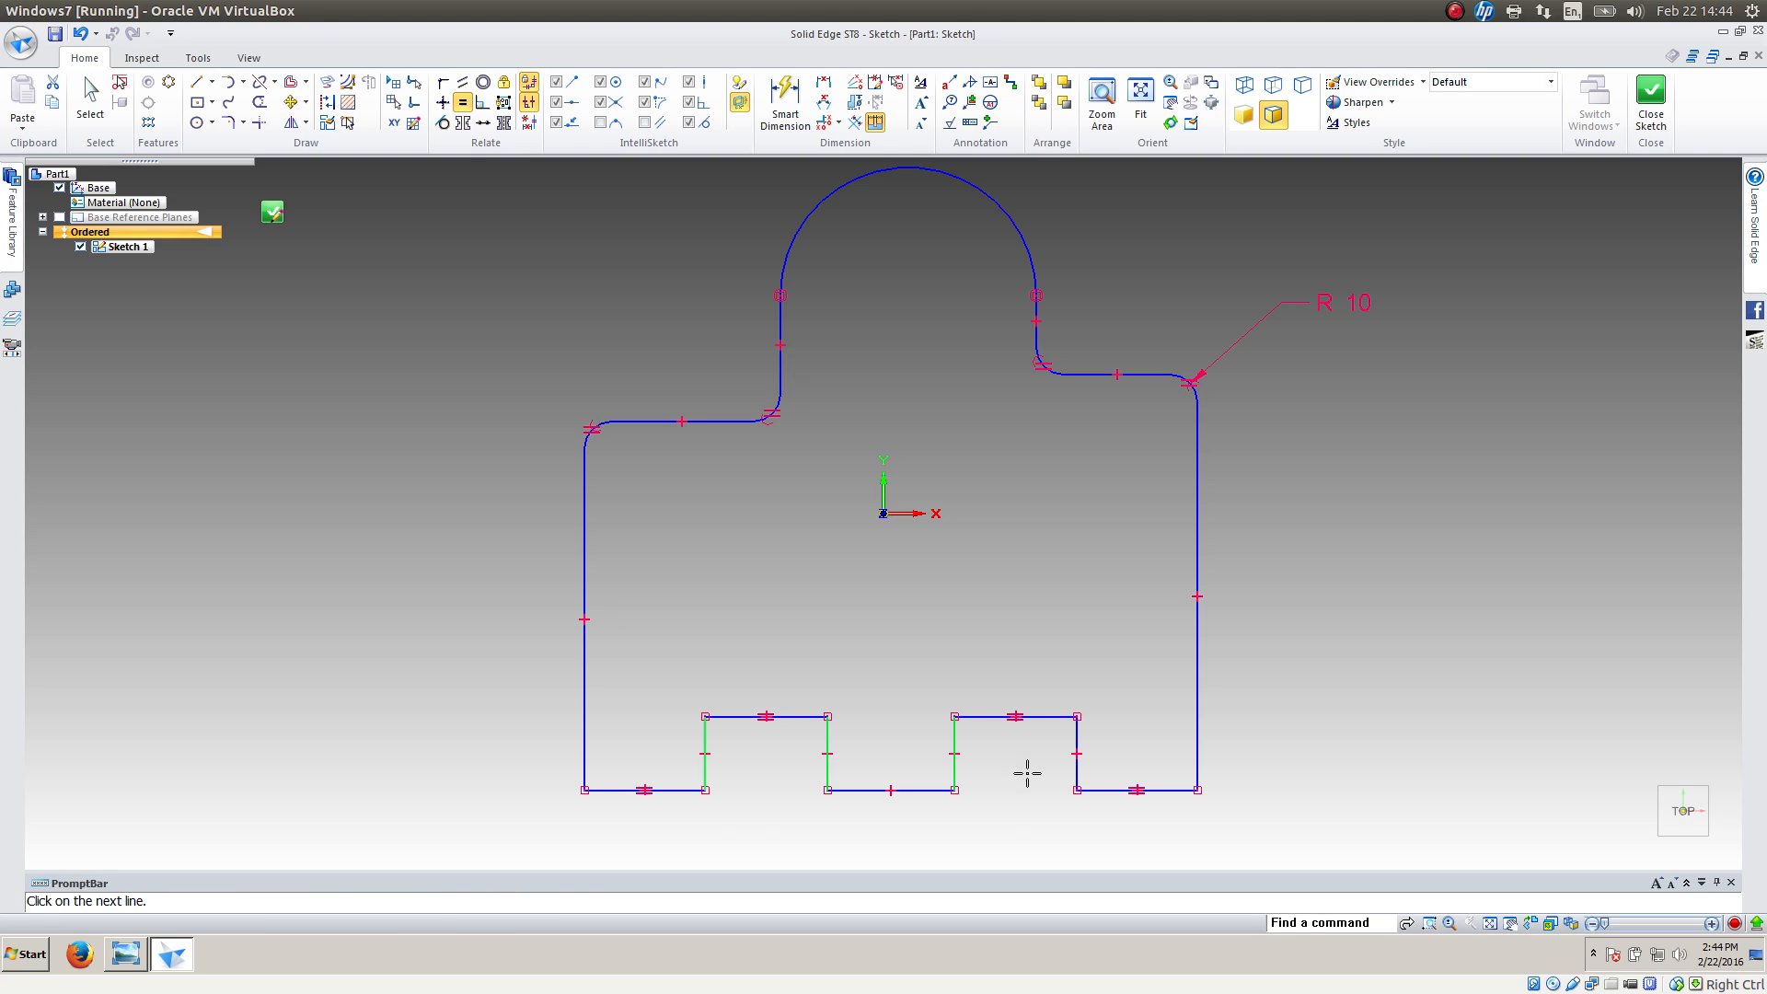
pyautogui.click(1076, 733)
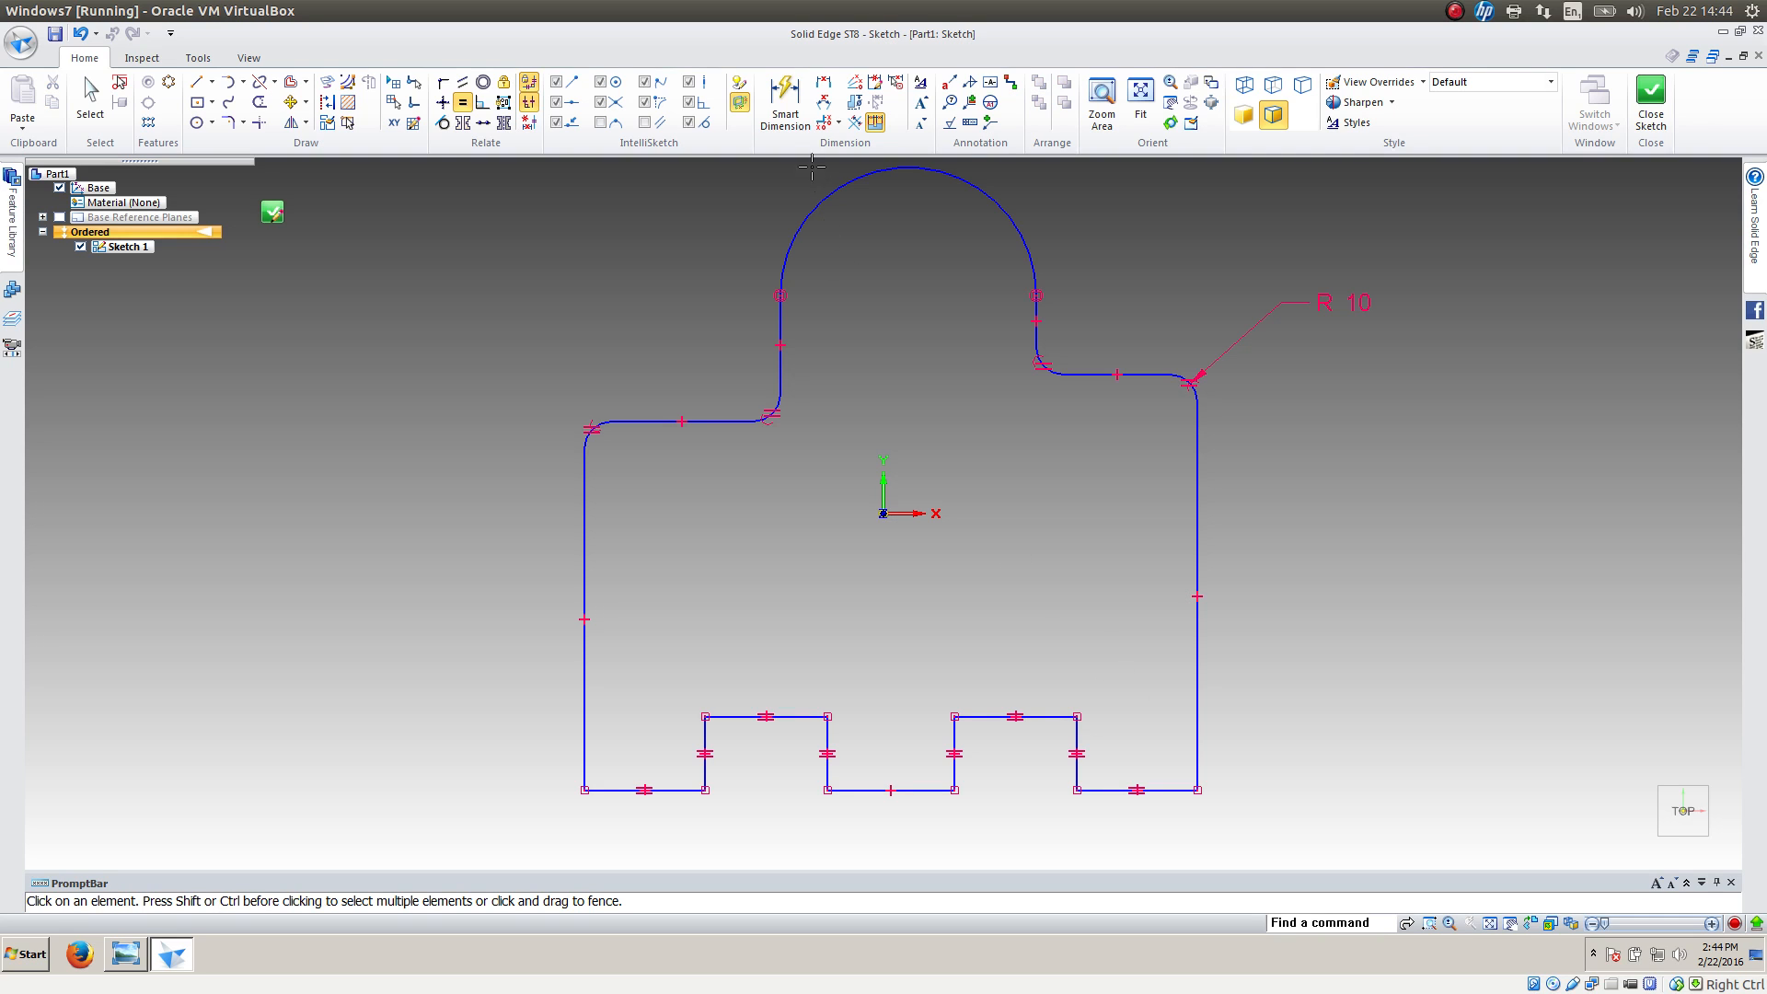
# Dimension the overall width between the profile's left and right sides below the base as 240 mm
pyautogui.click(785, 100)
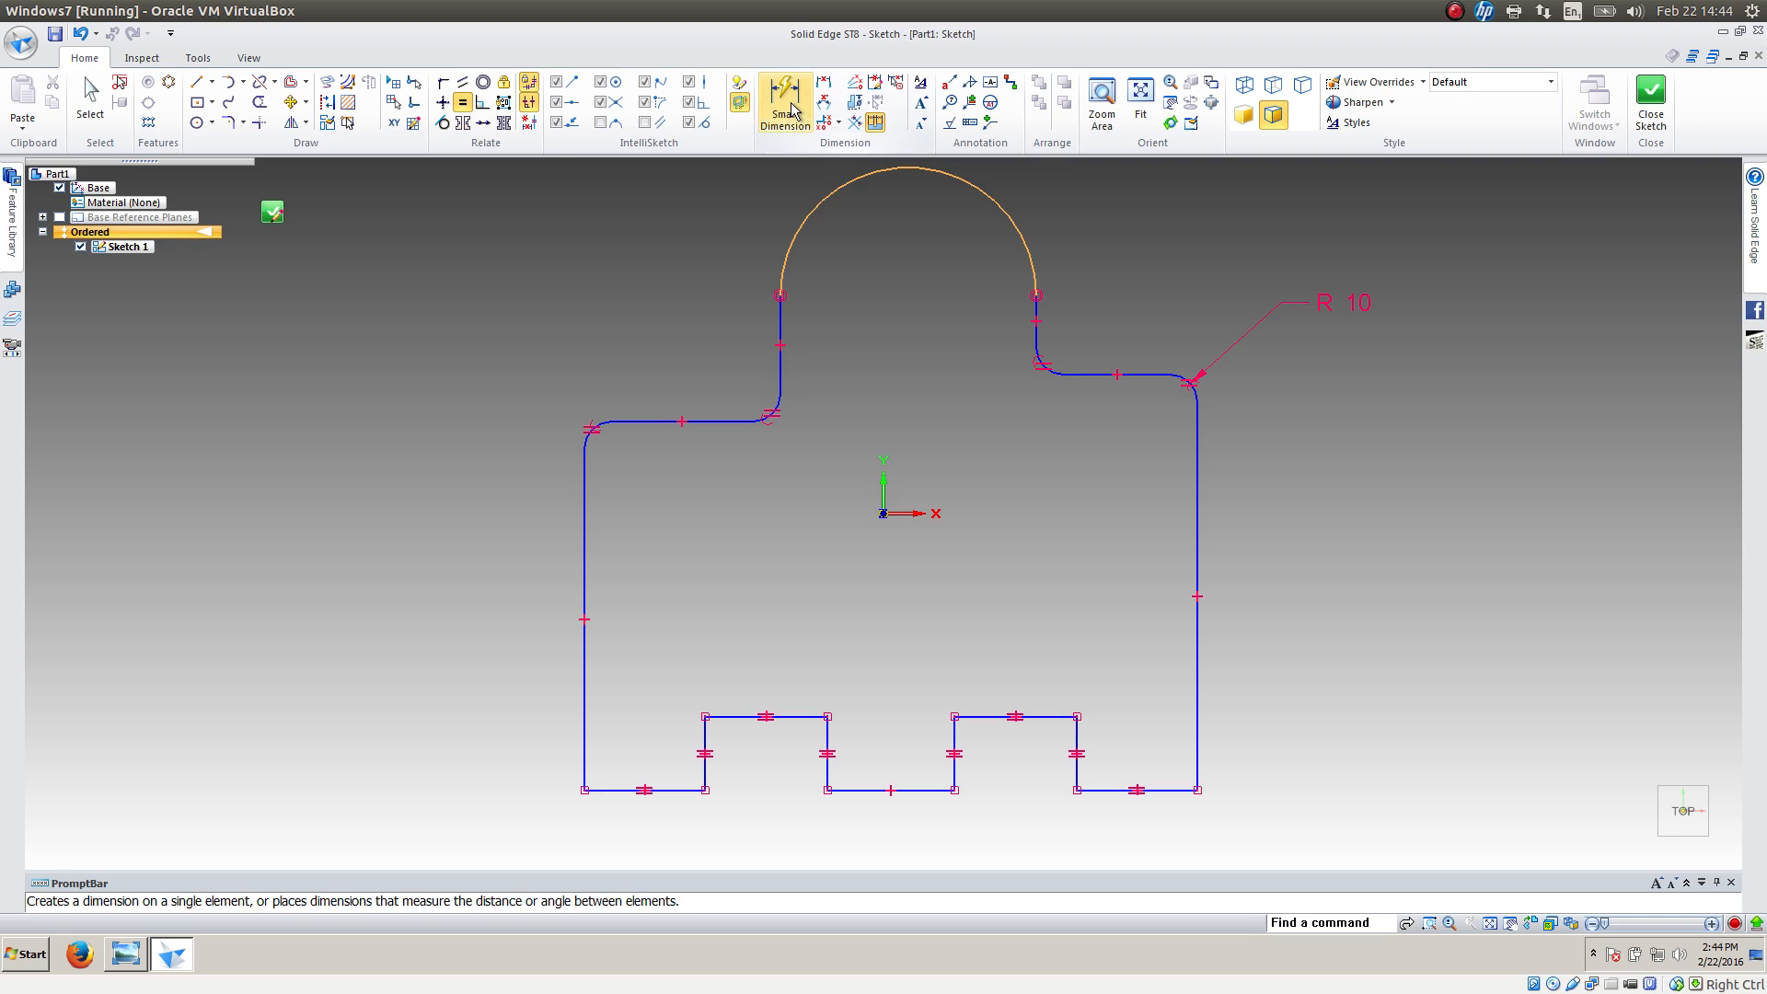
pyautogui.click(583, 727)
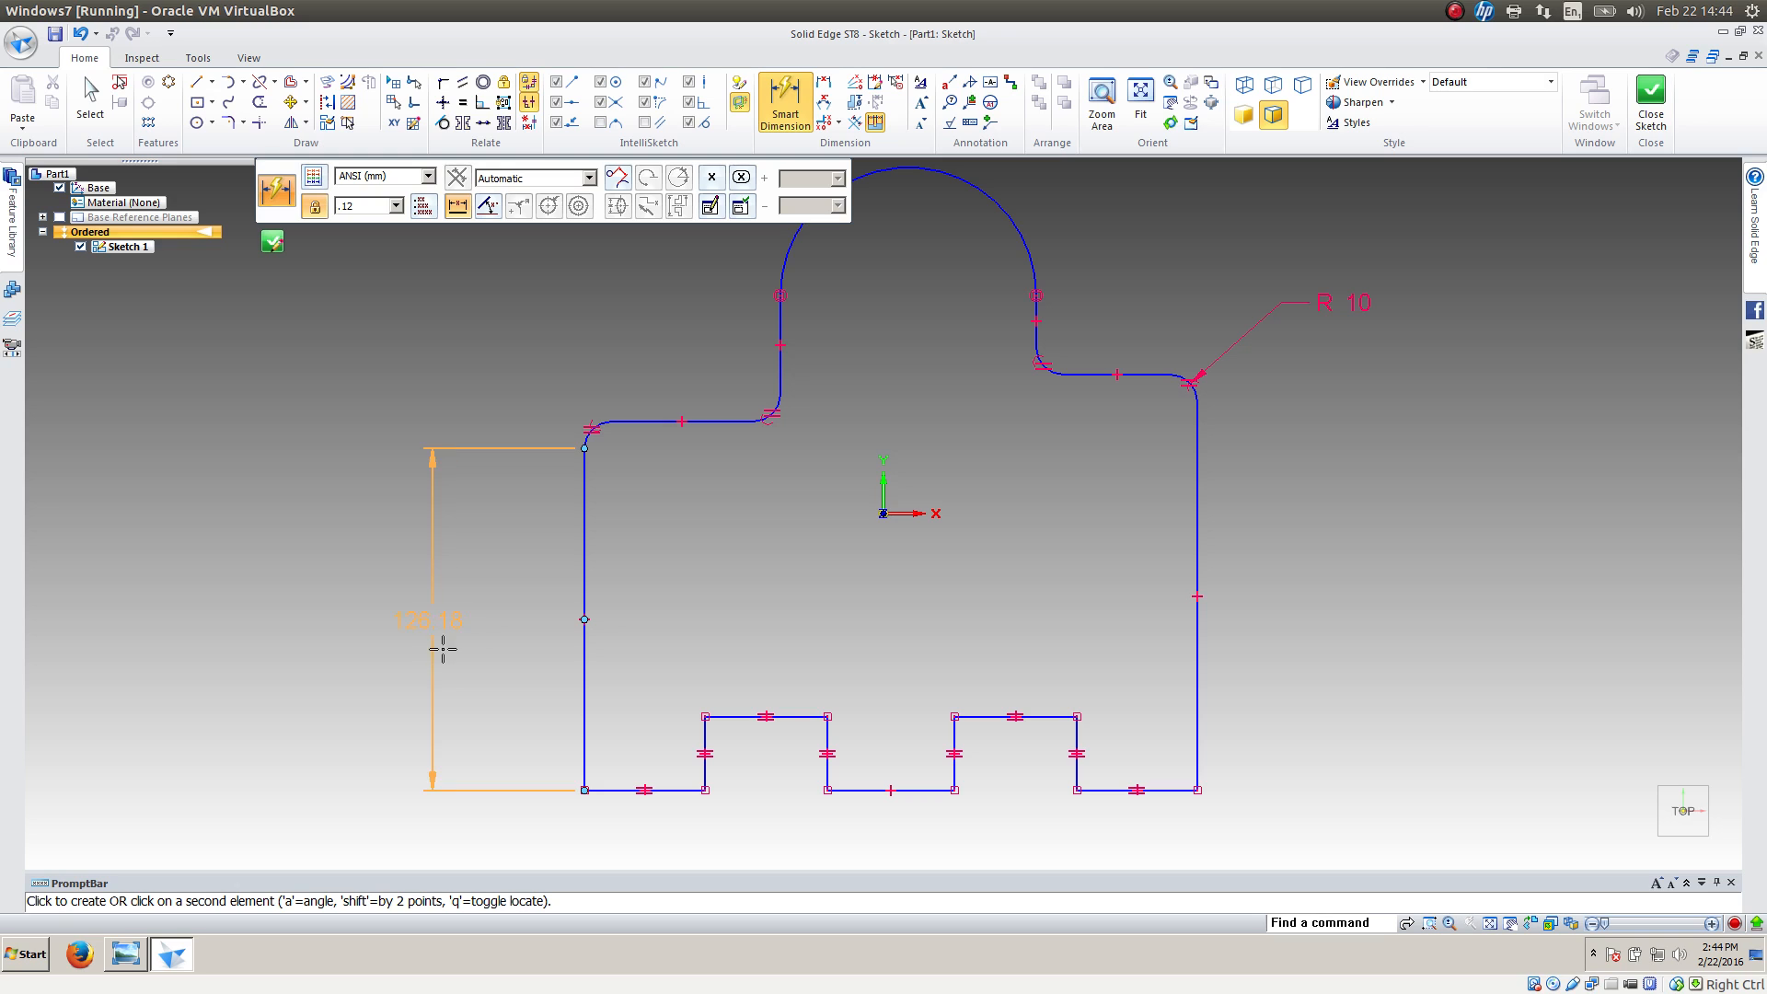
pyautogui.click(1196, 617)
pyautogui.click(911, 843)
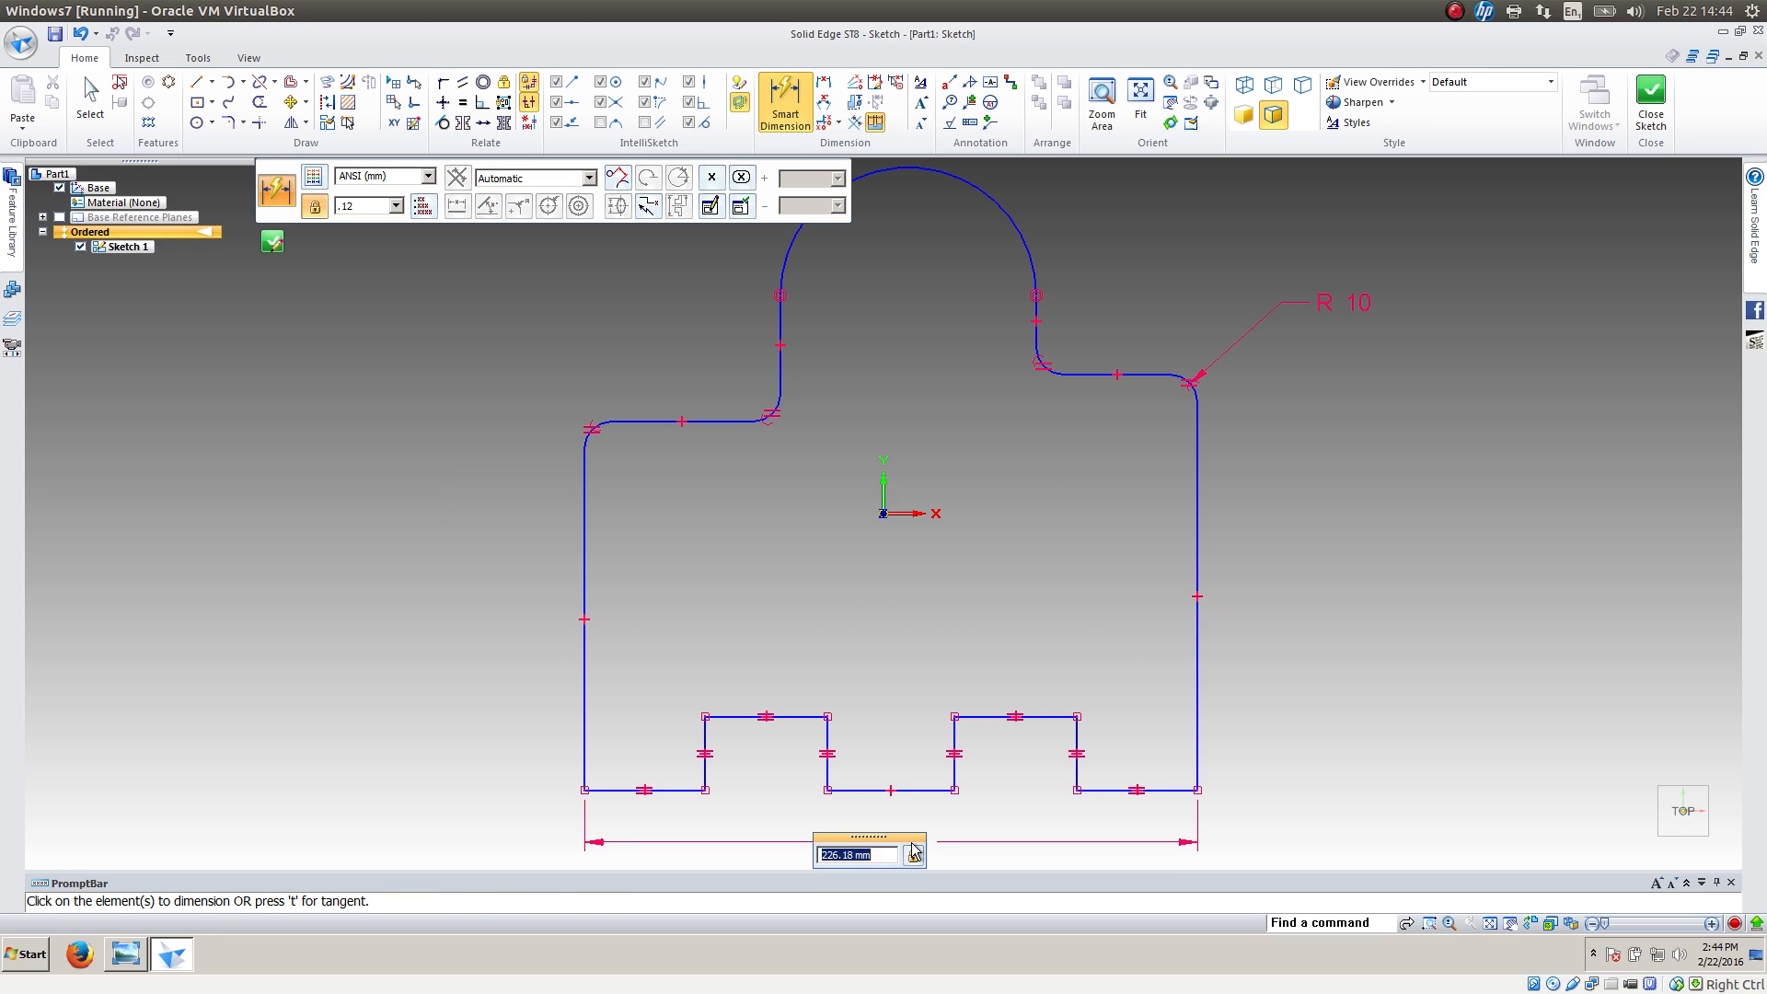
pyautogui.write('240')
pyautogui.press('Return')
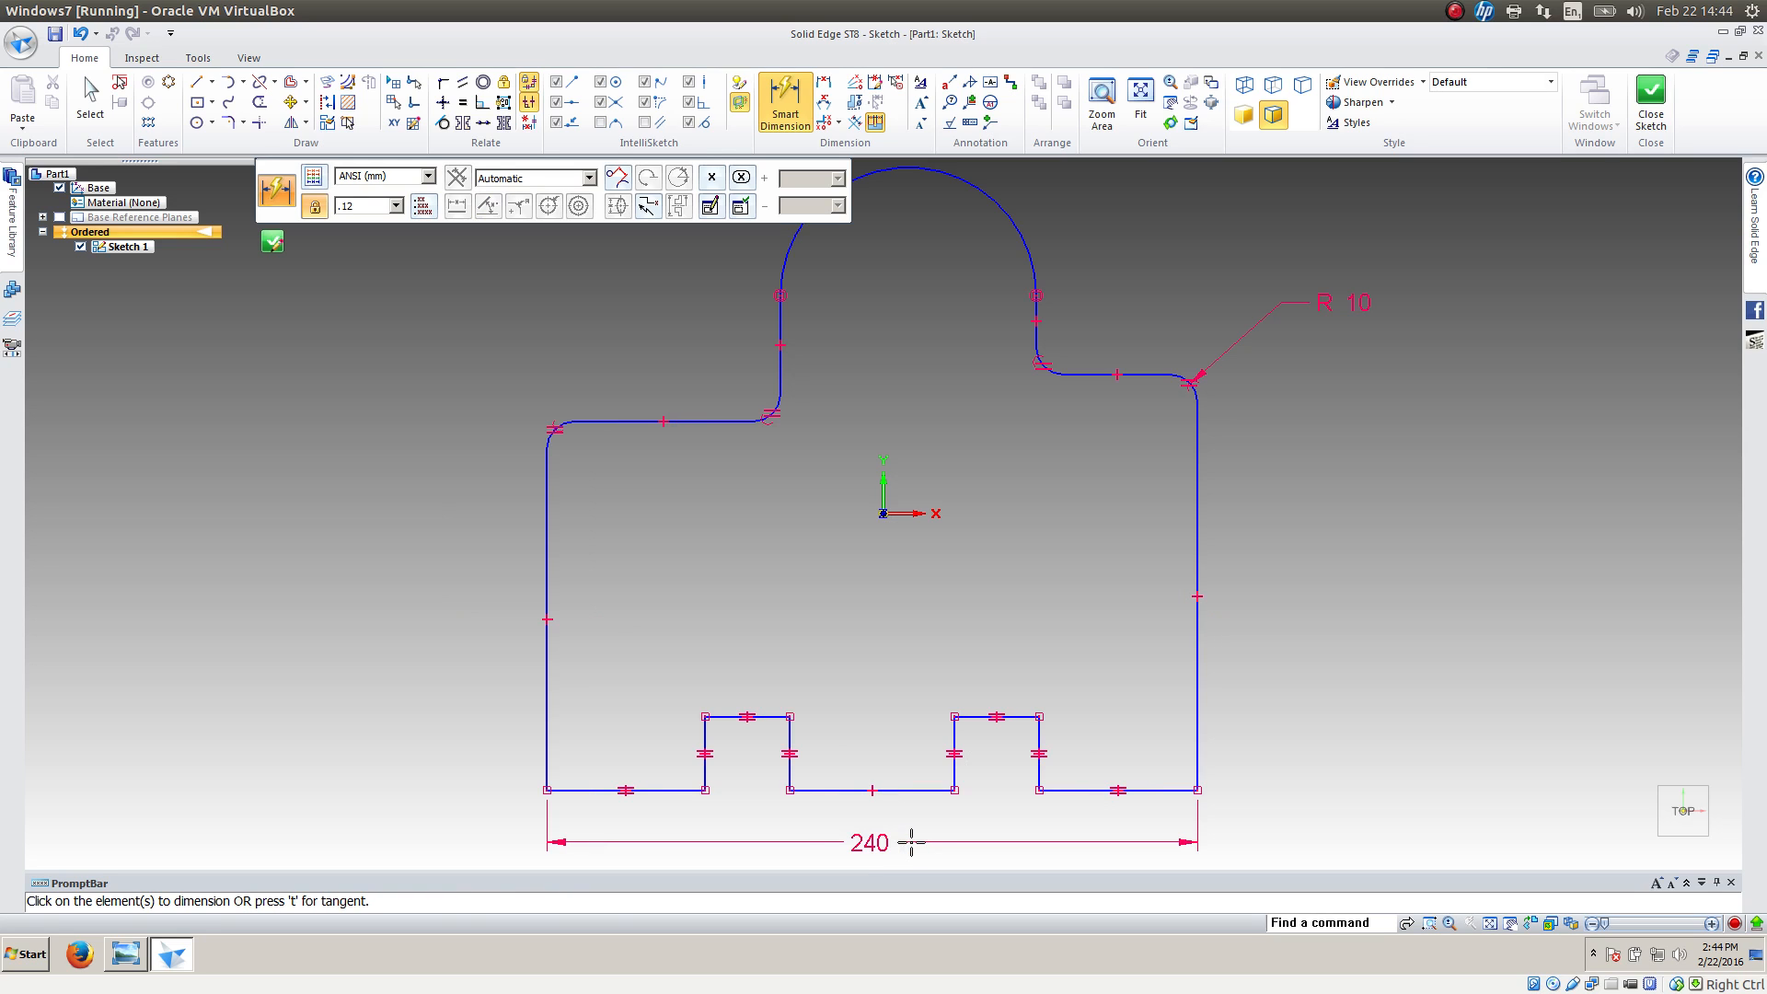
# Dimension the bottom edge of the left foot as 40 mm, placed above the overall width dimension
pyautogui.click(666, 789)
pyautogui.click(663, 825)
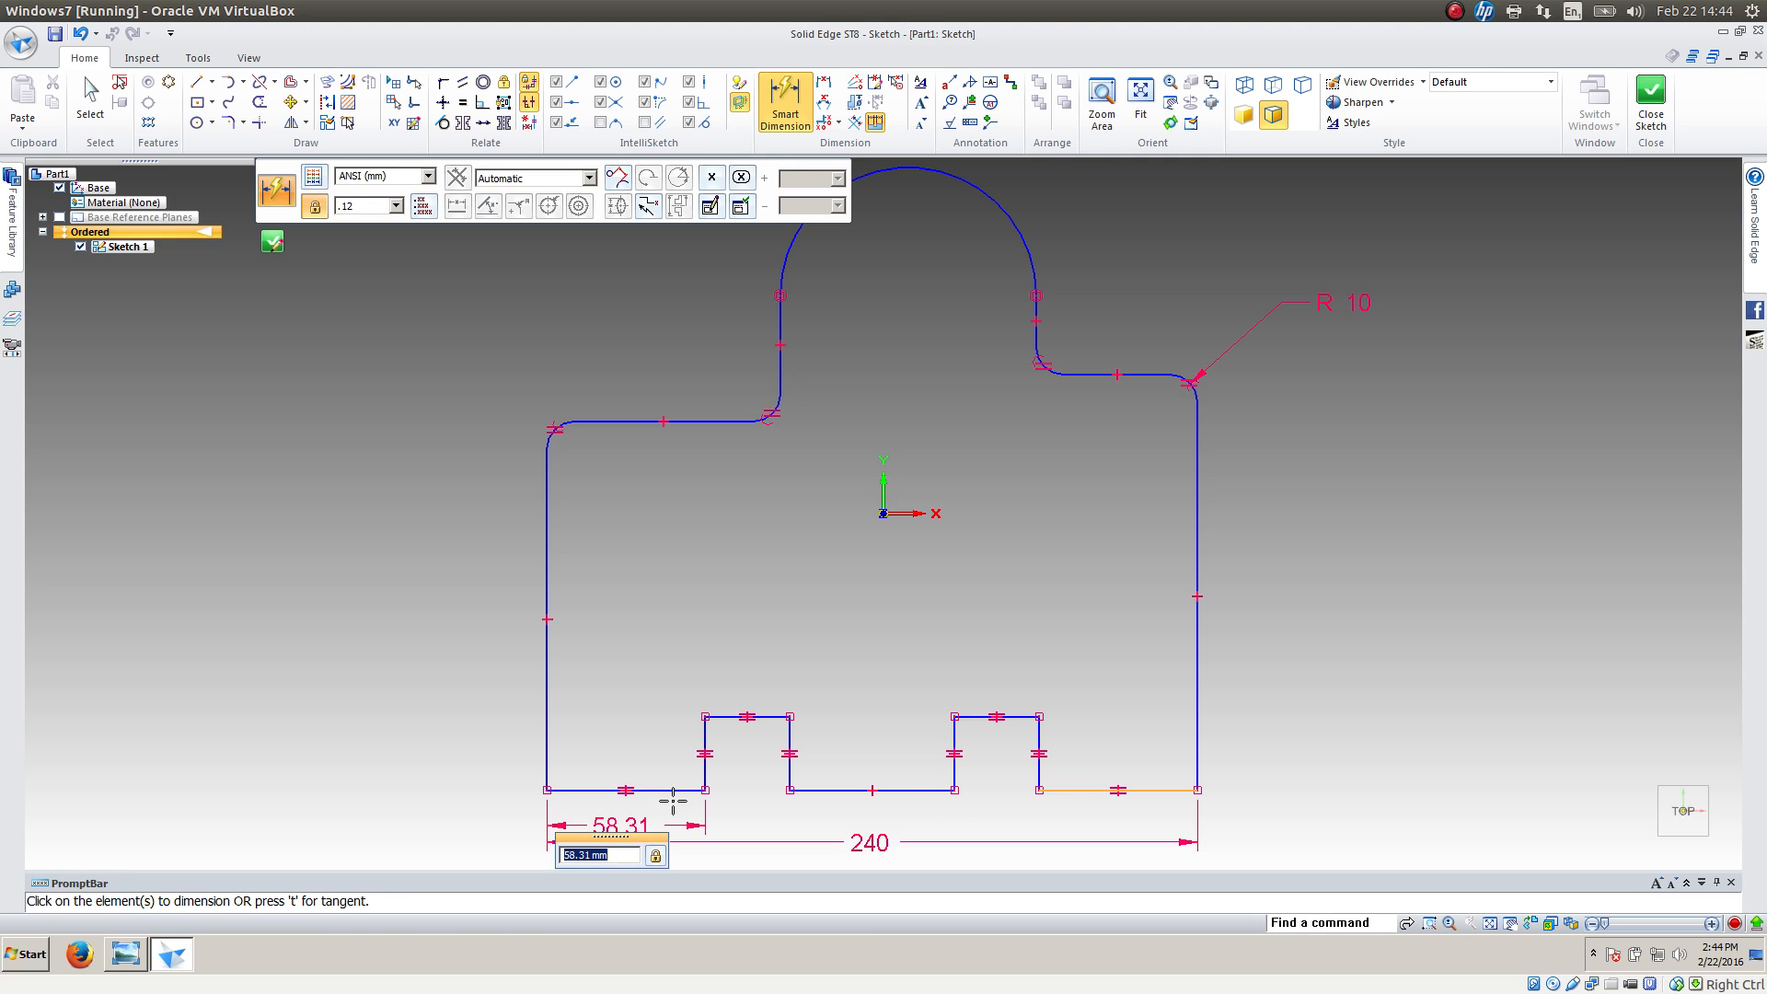
pyautogui.write('40')
pyautogui.press('Return')
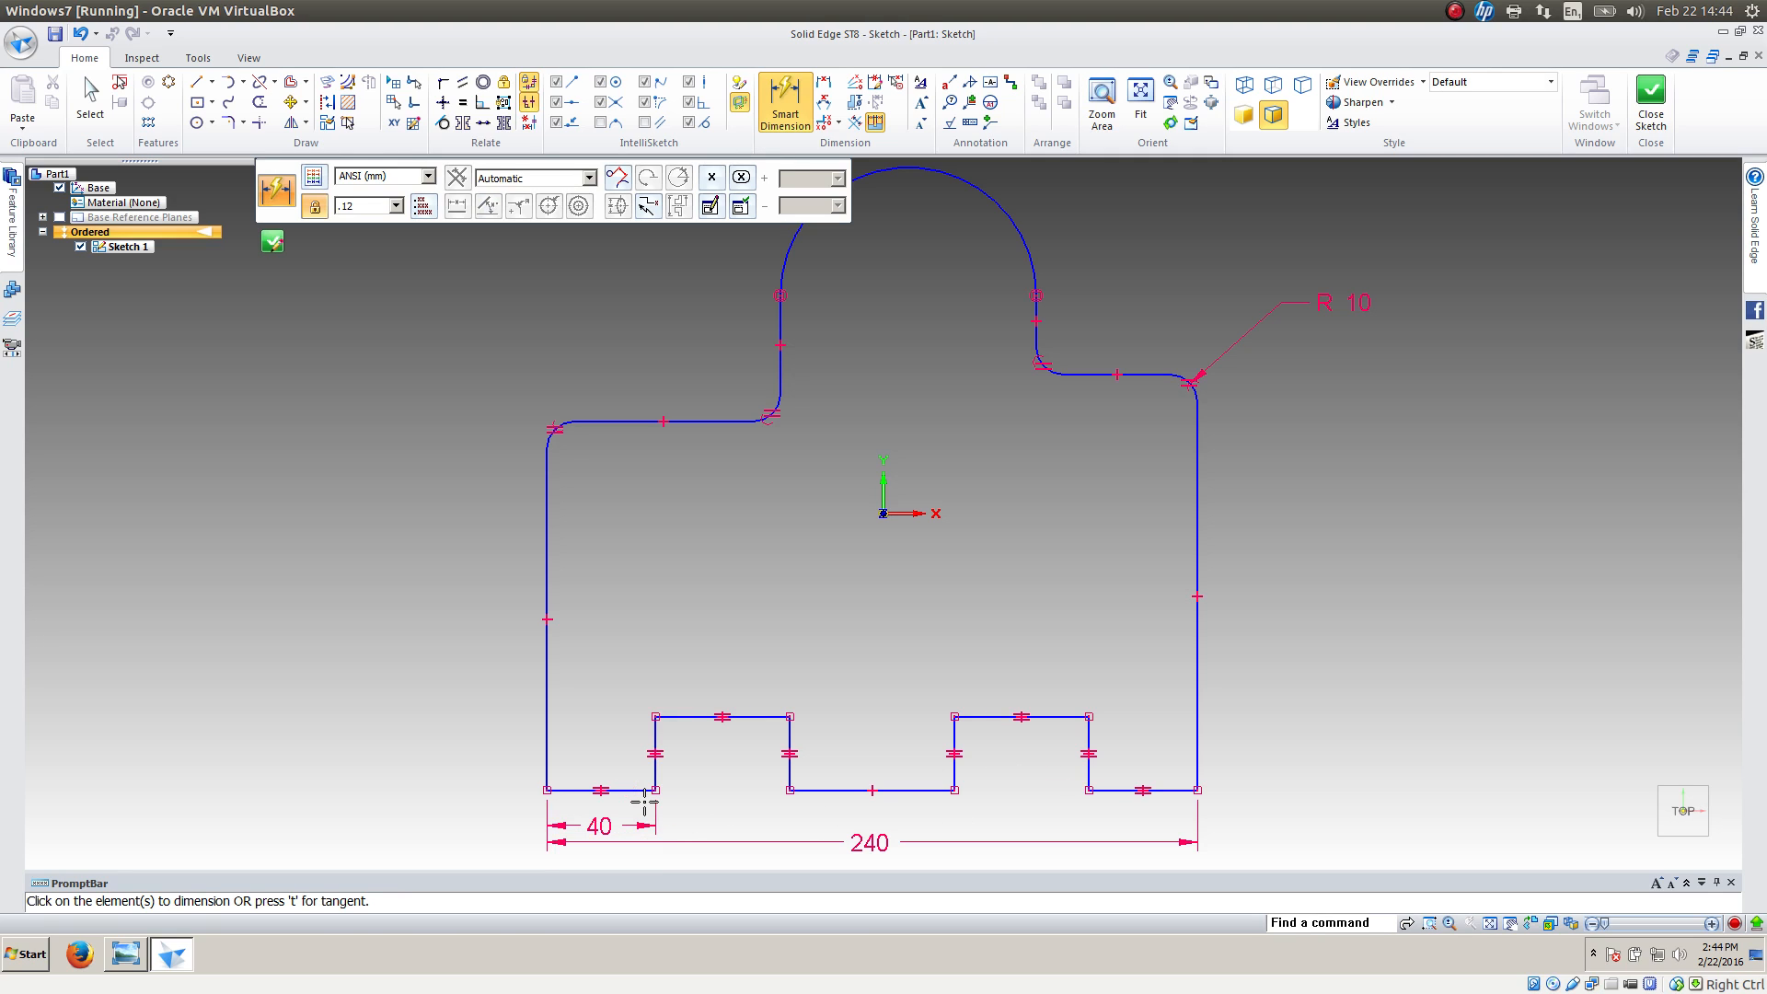
# Dimension the left bottom slot as 30 mm wide and 30 mm high
pyautogui.click(751, 716)
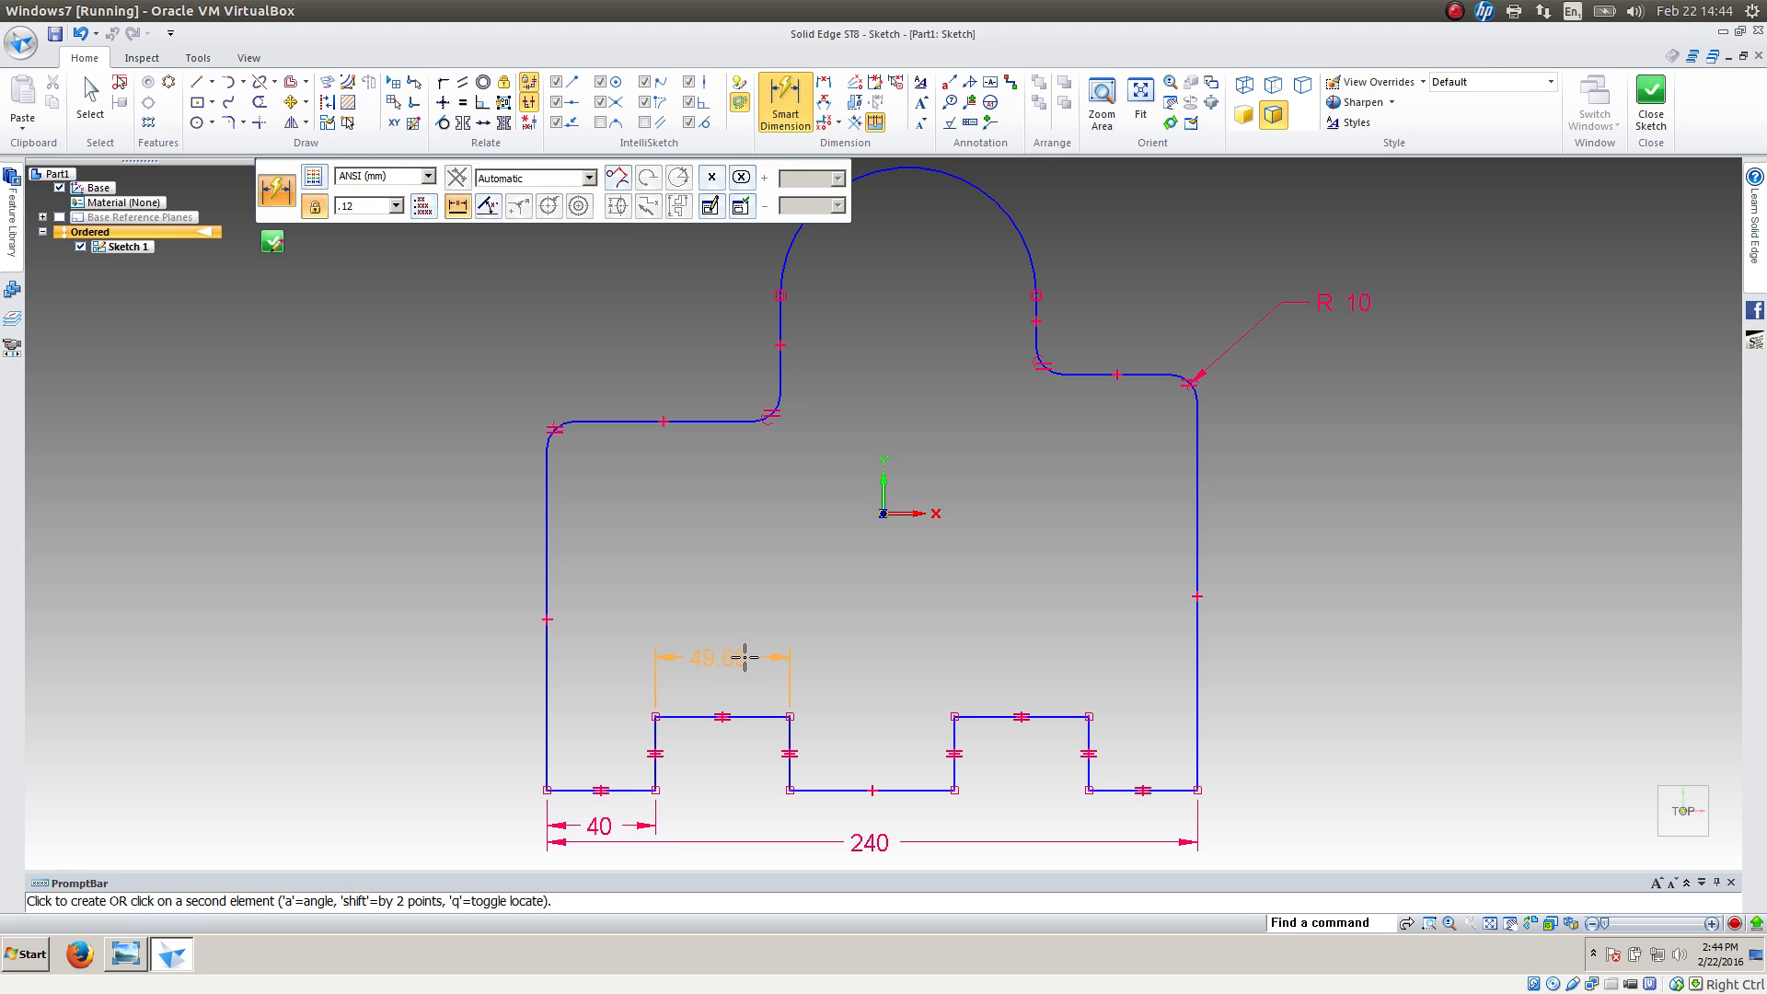
pyautogui.click(744, 656)
pyautogui.write('3')
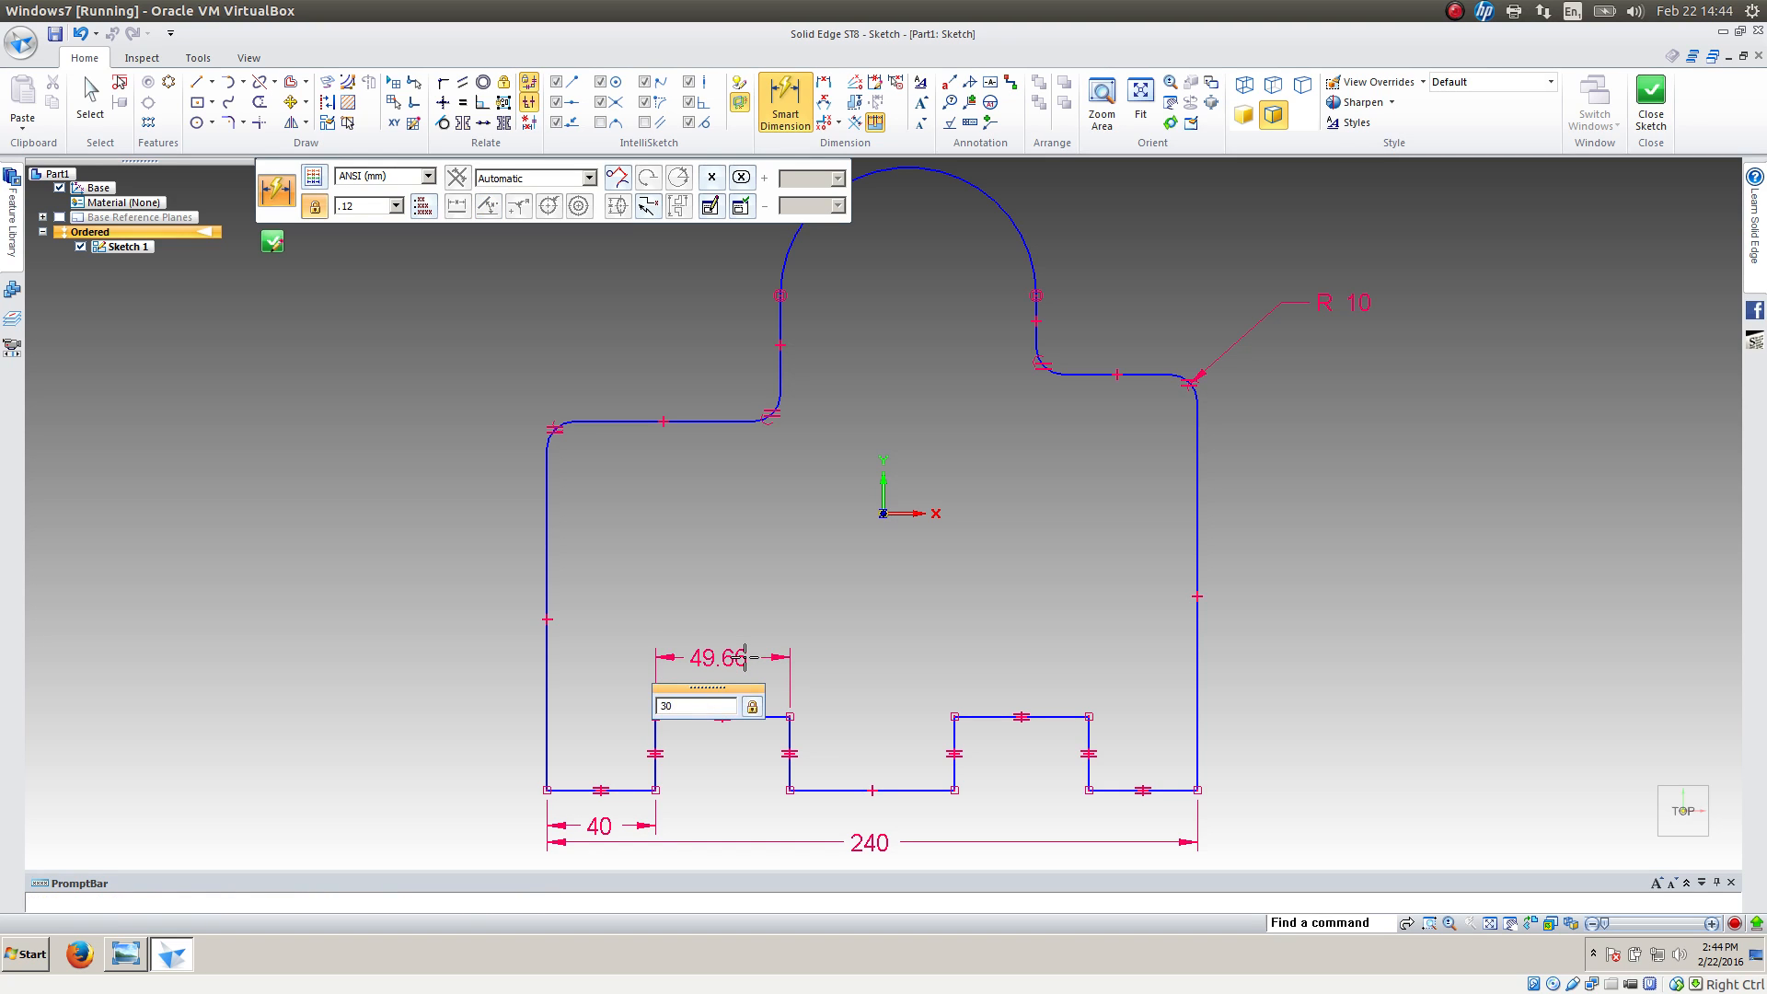
pyautogui.write('0')
pyautogui.press('Return')
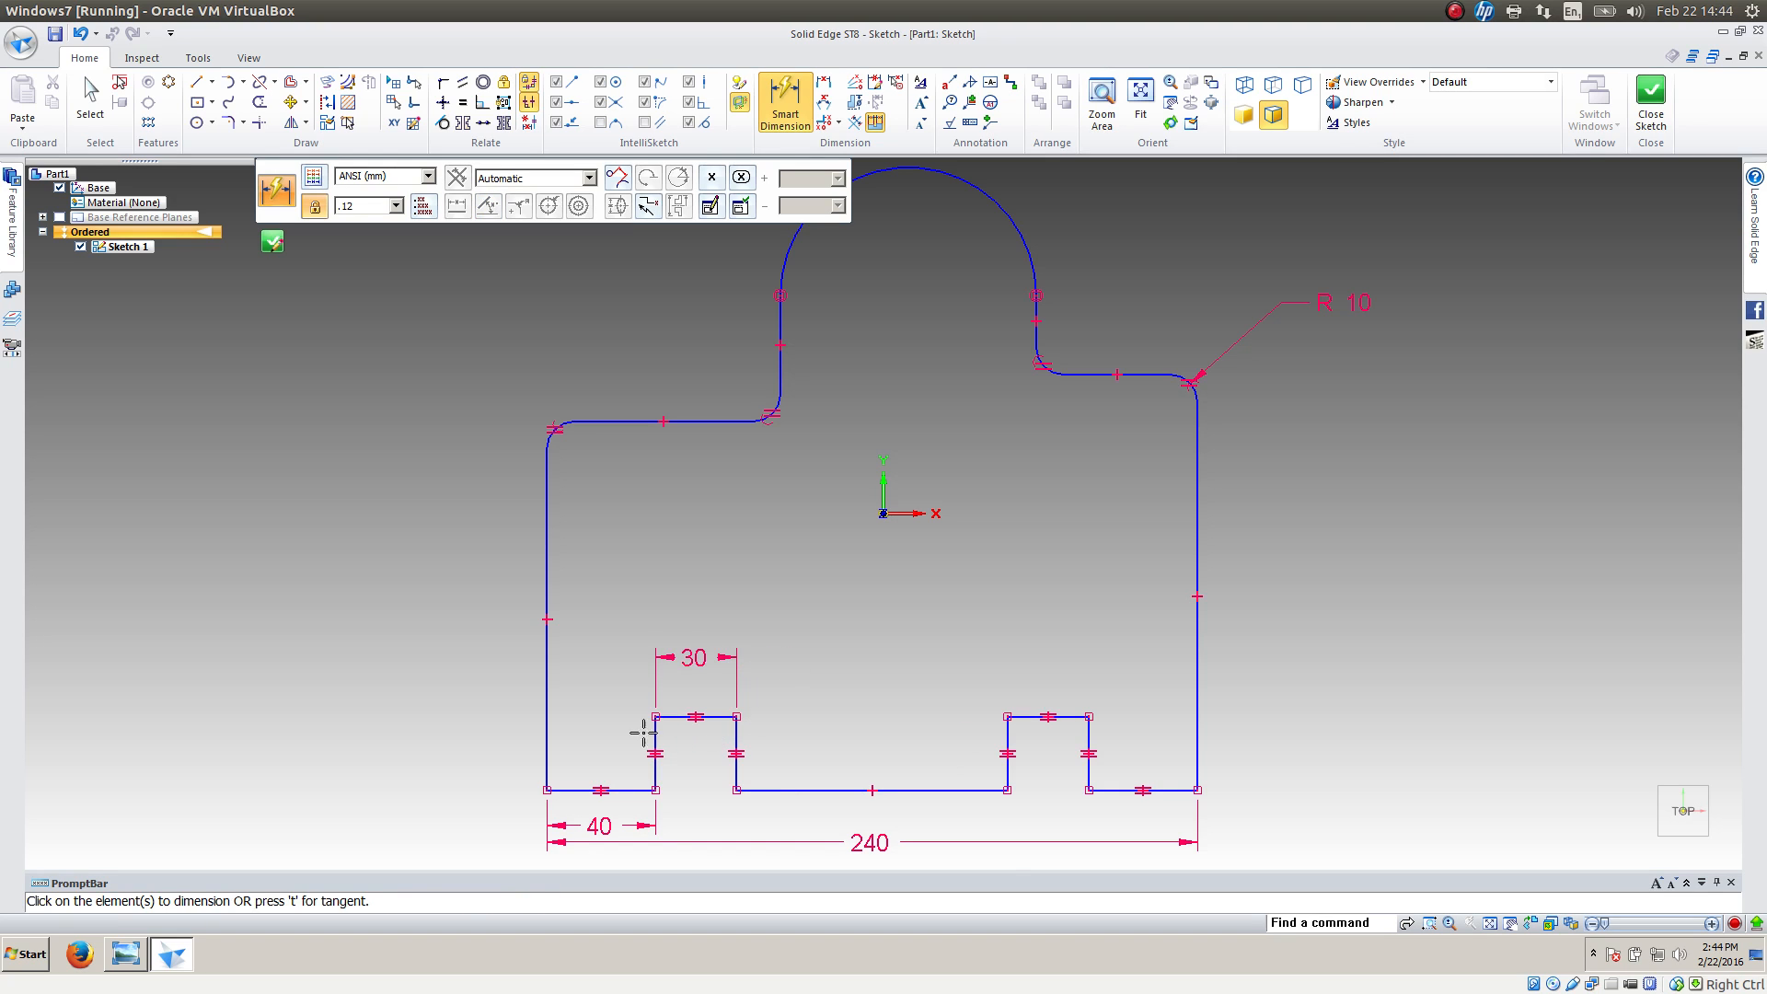
pyautogui.click(651, 736)
pyautogui.click(467, 739)
pyautogui.write('30')
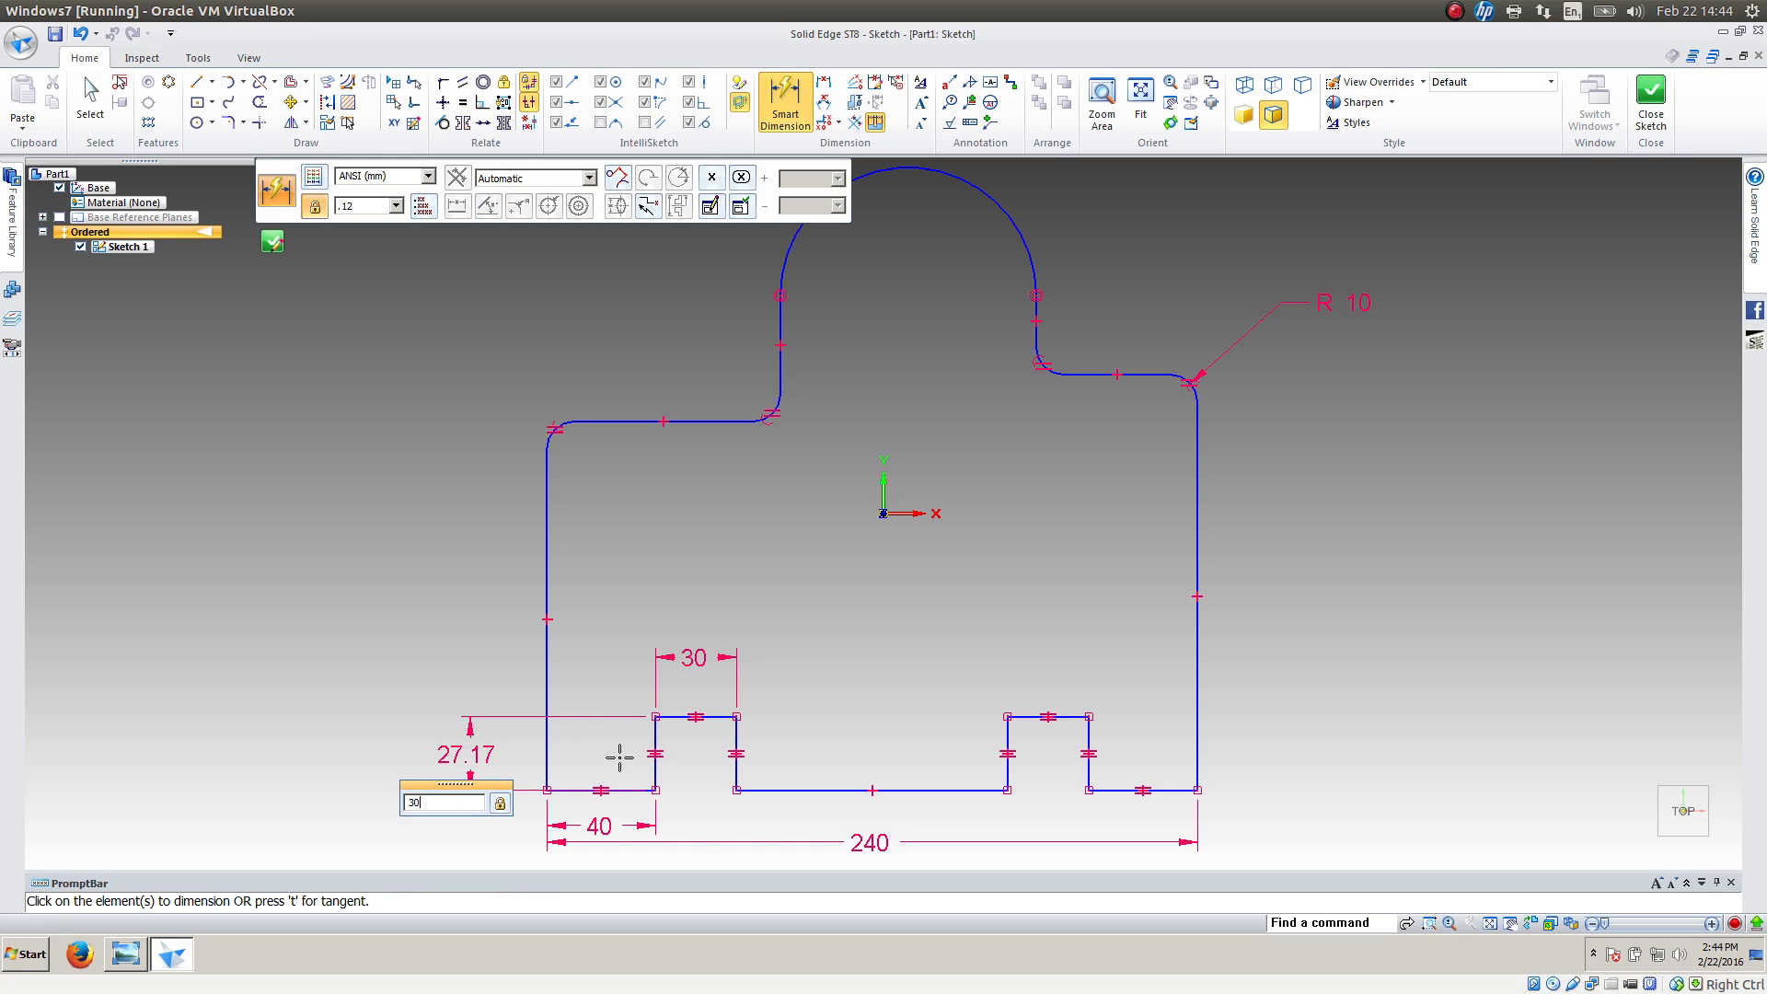
pyautogui.press('Return')
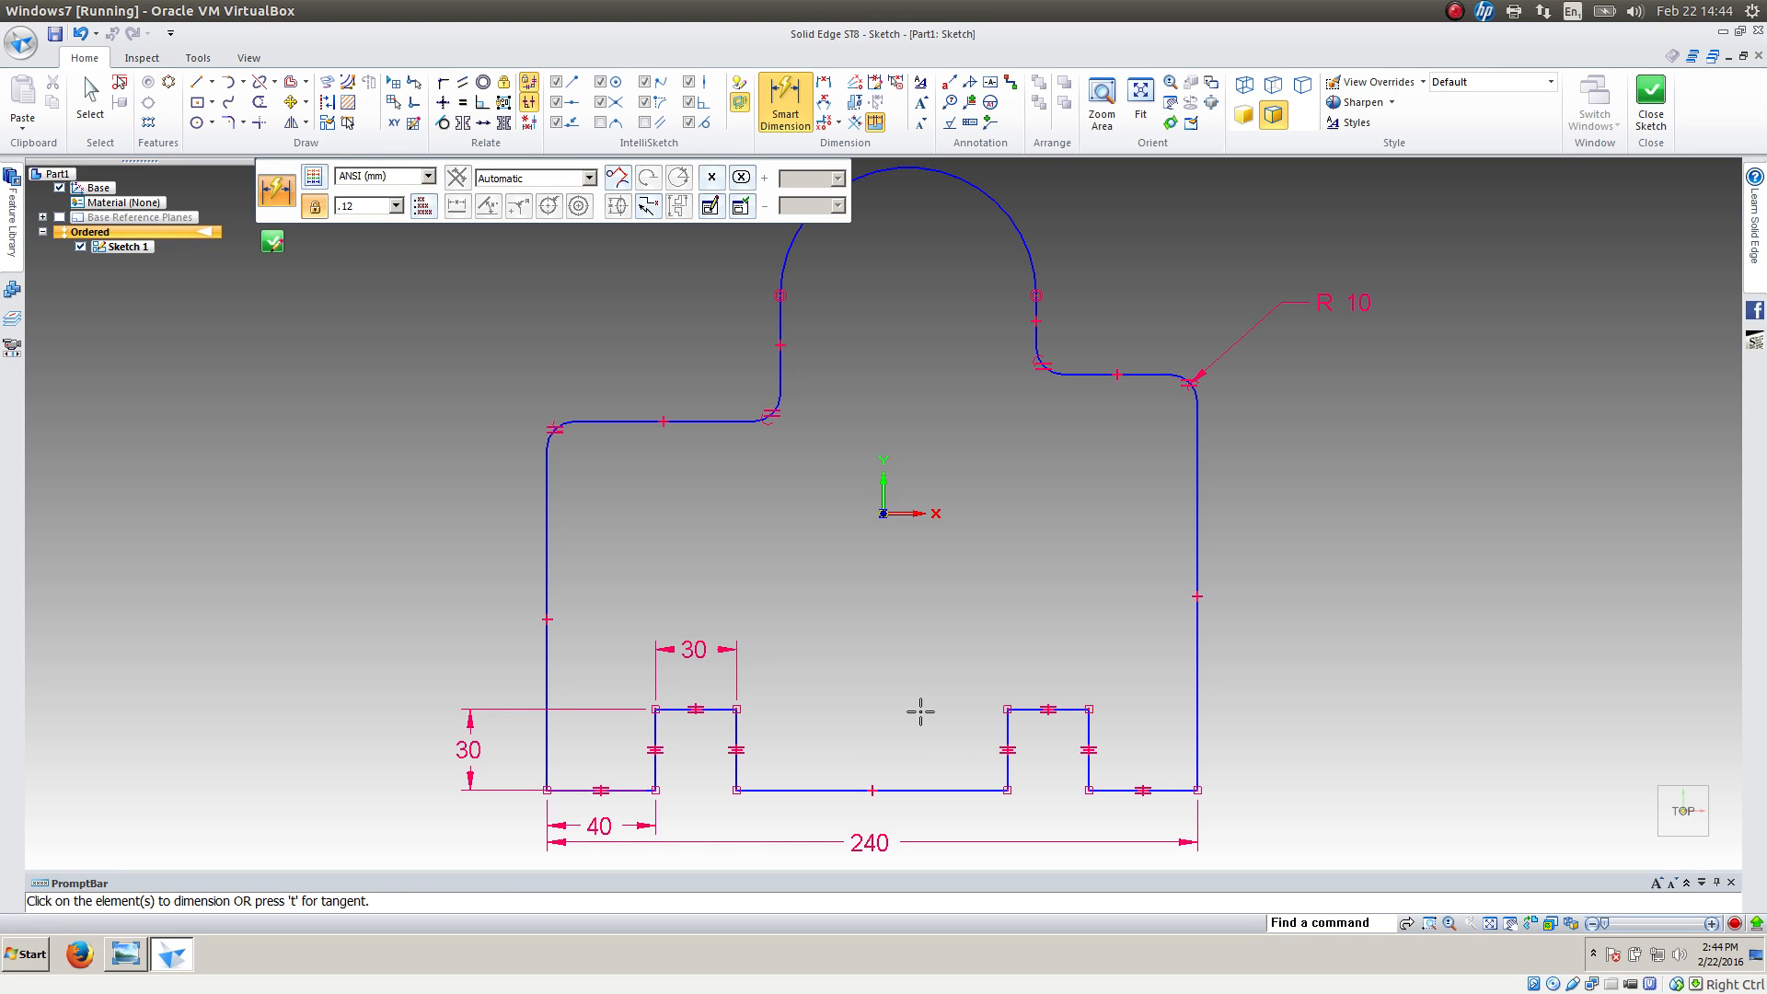
# Dimension the large arc at the top of the profile with an 80 mm radius
pyautogui.click(1015, 221)
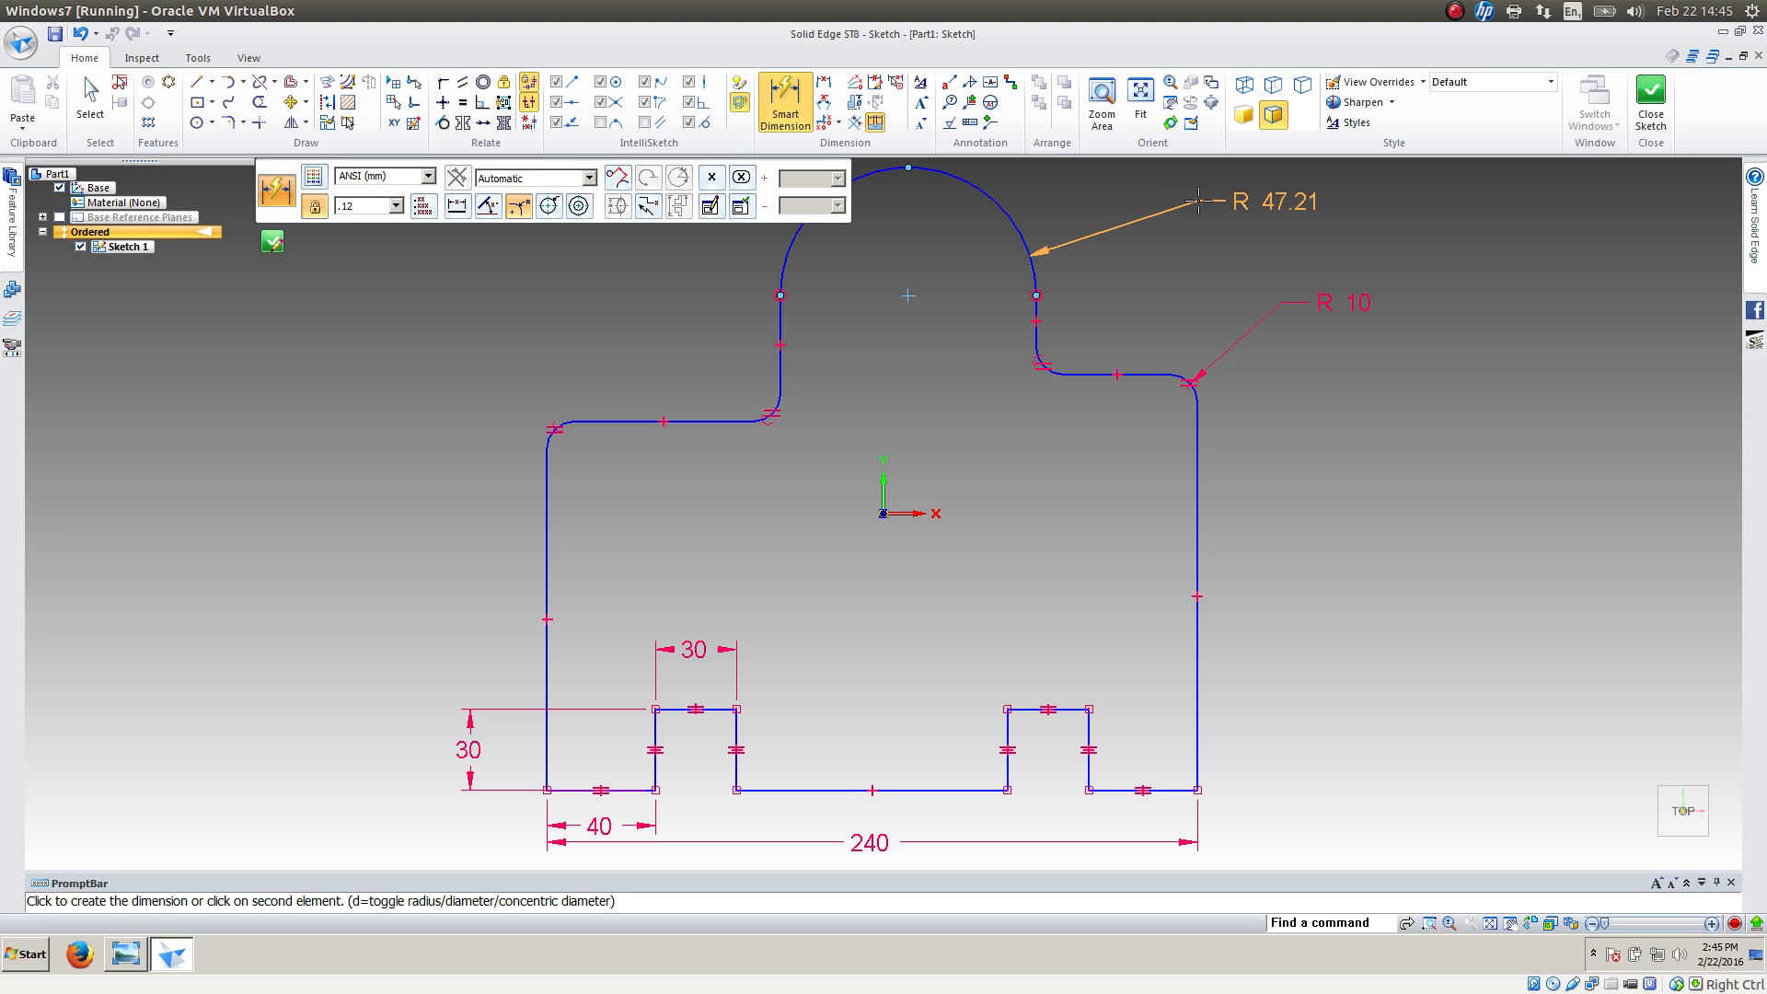
pyautogui.click(1198, 200)
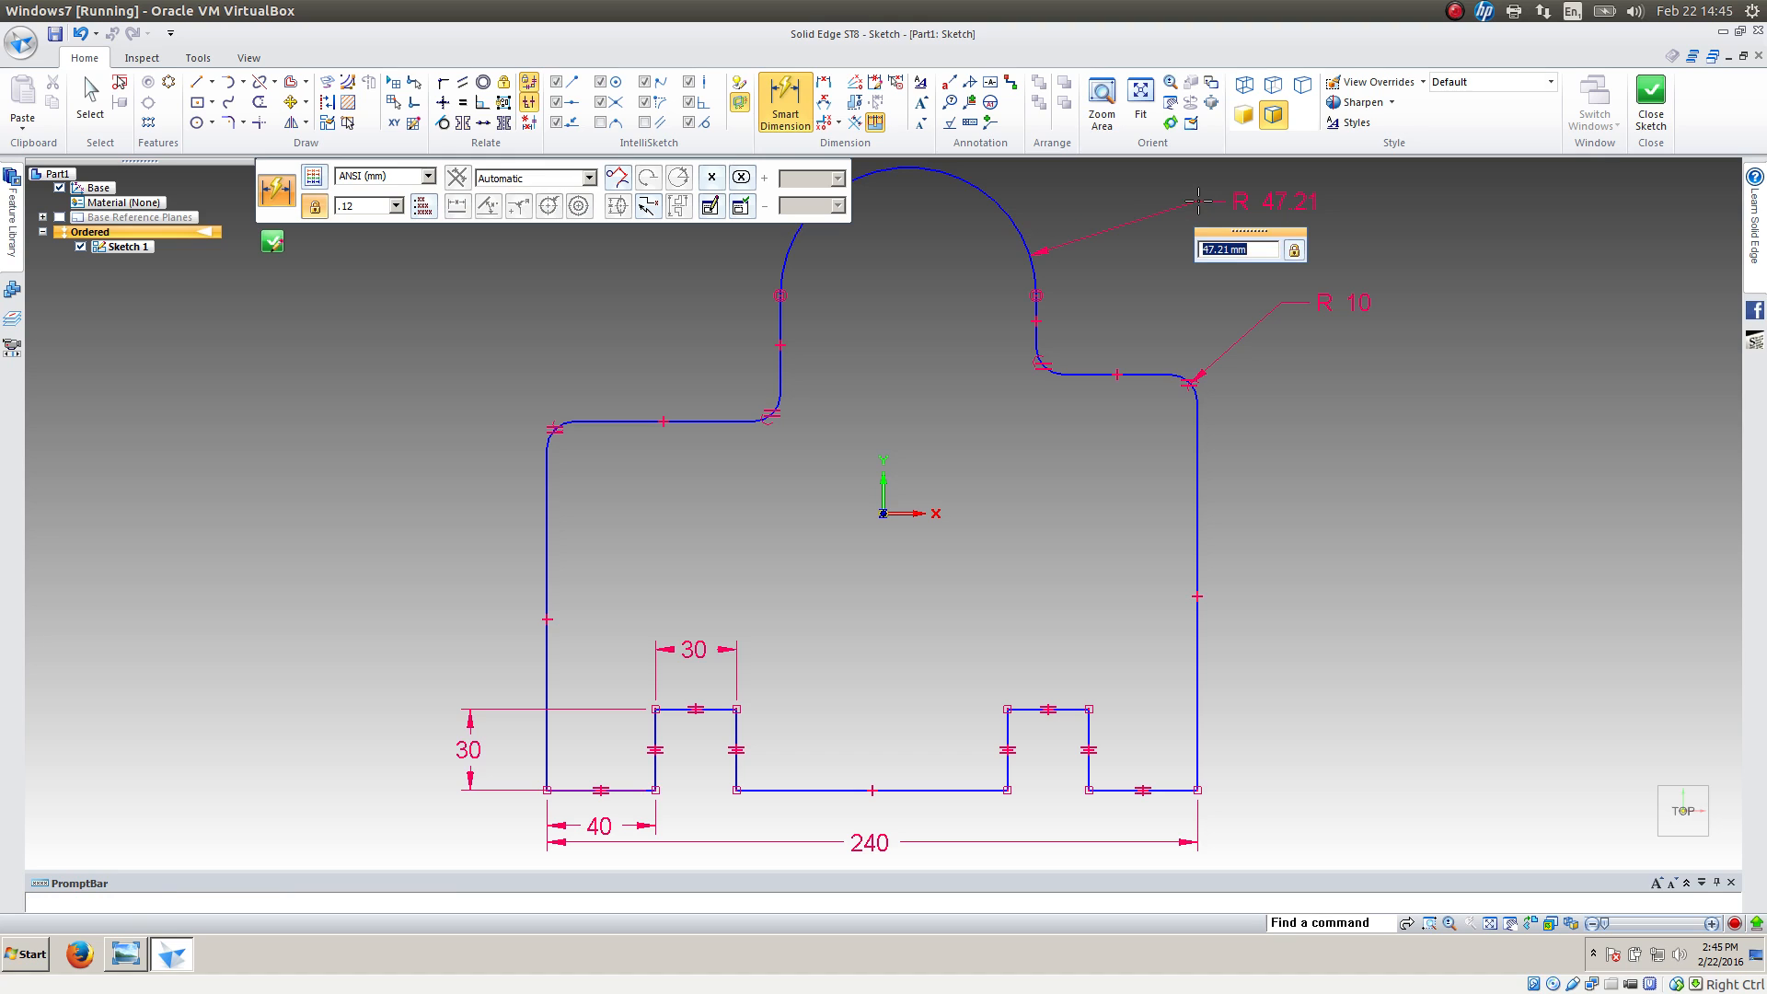
pyautogui.write('80')
pyautogui.press('Return')
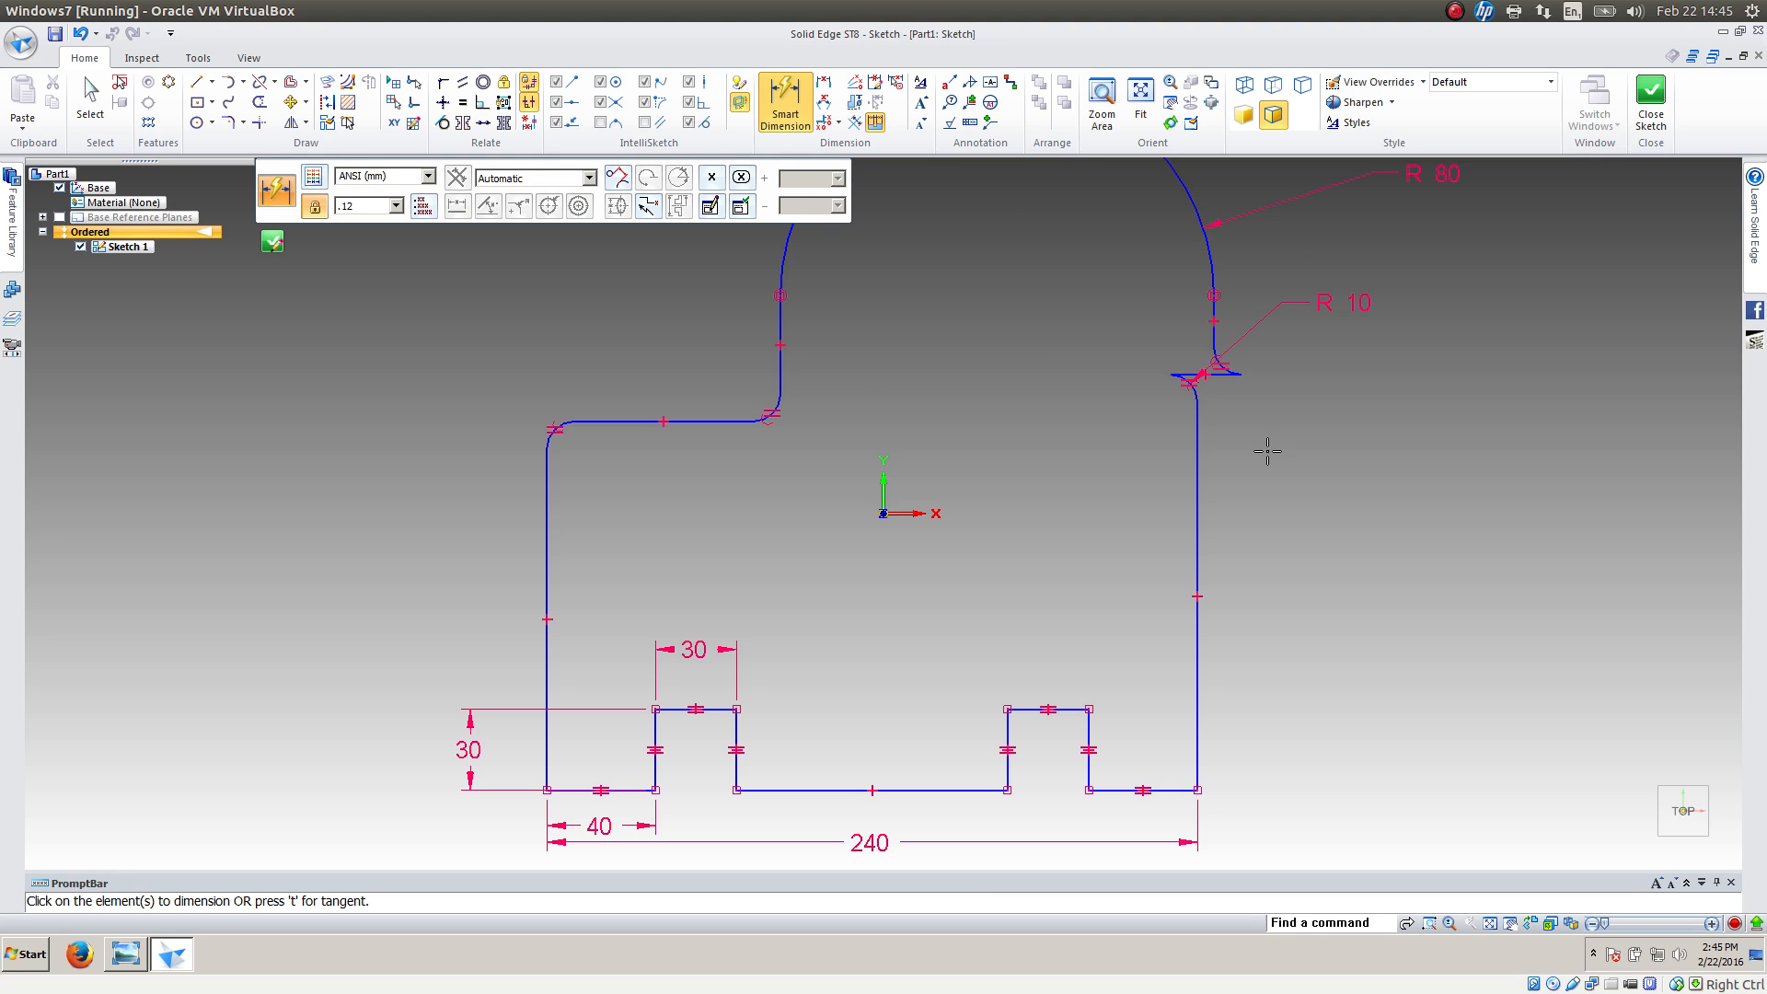
pyautogui.press('Escape')
# Move the top arc leftward so that it sits between the profile's sides and the right shoulder no longer overlaps itself
pyautogui.scroll(-2, 1025, 544)
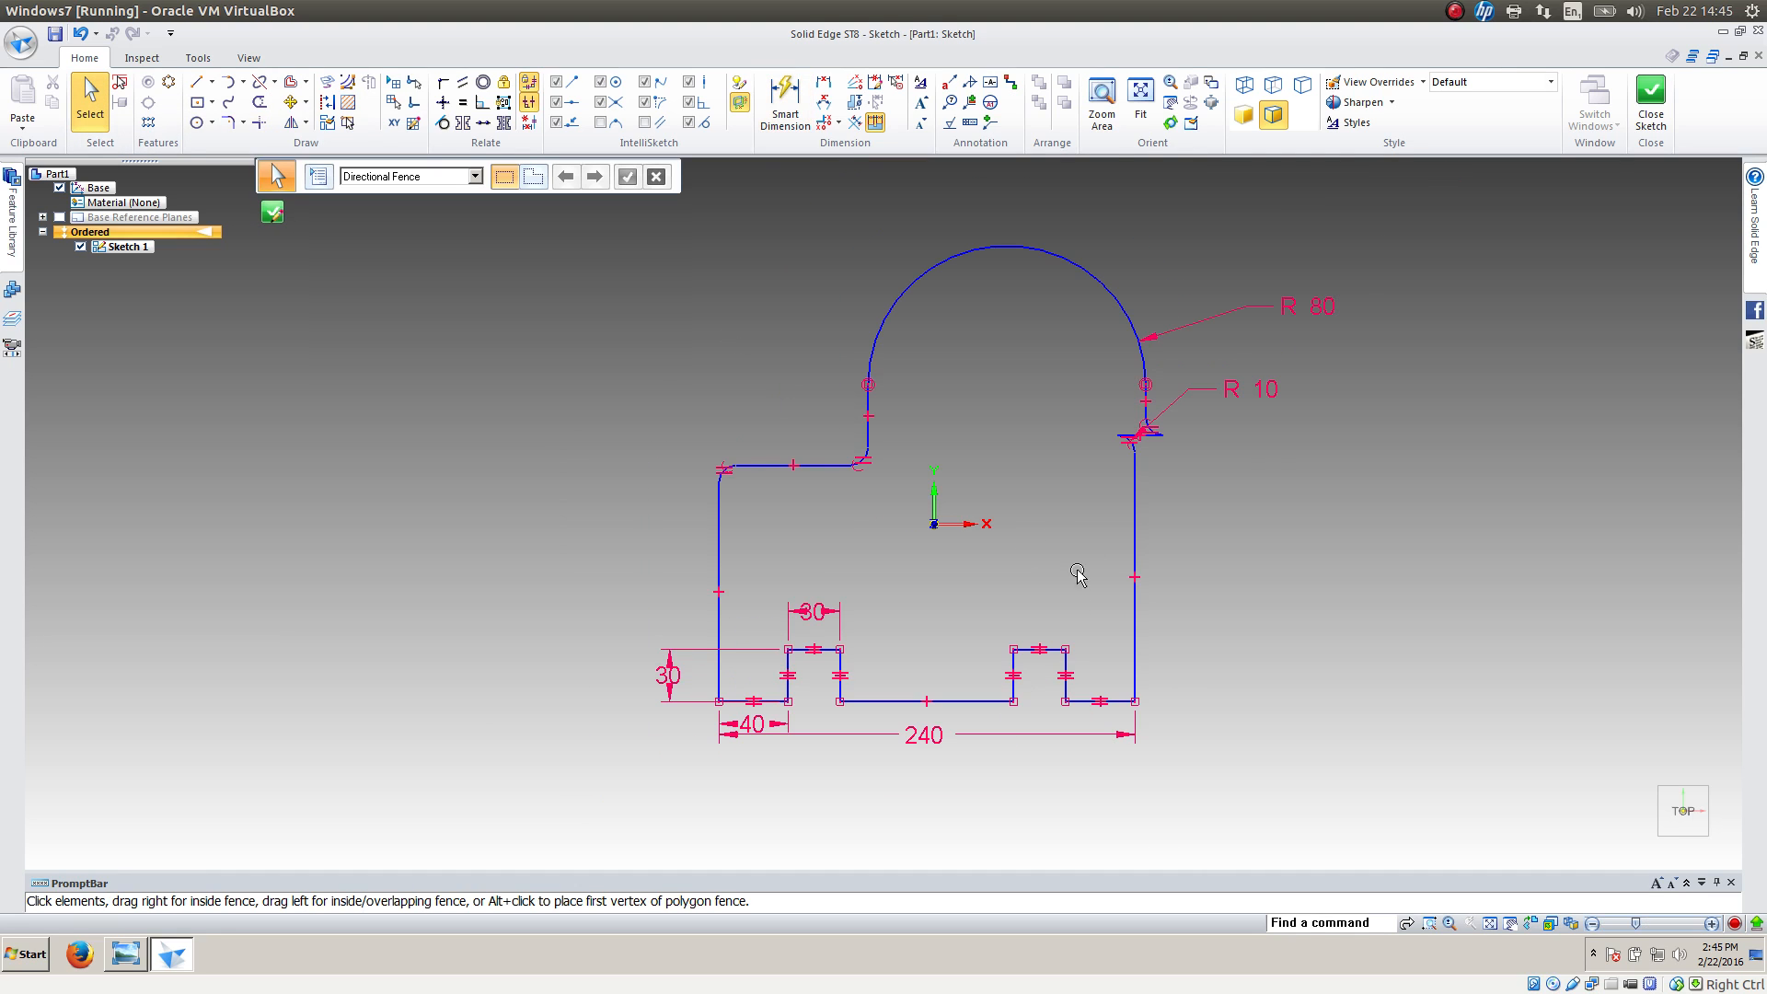
pyautogui.click(874, 348)
pyautogui.moveTo(865, 347); pyautogui.dragTo(785, 340)
pyautogui.click(533, 335)
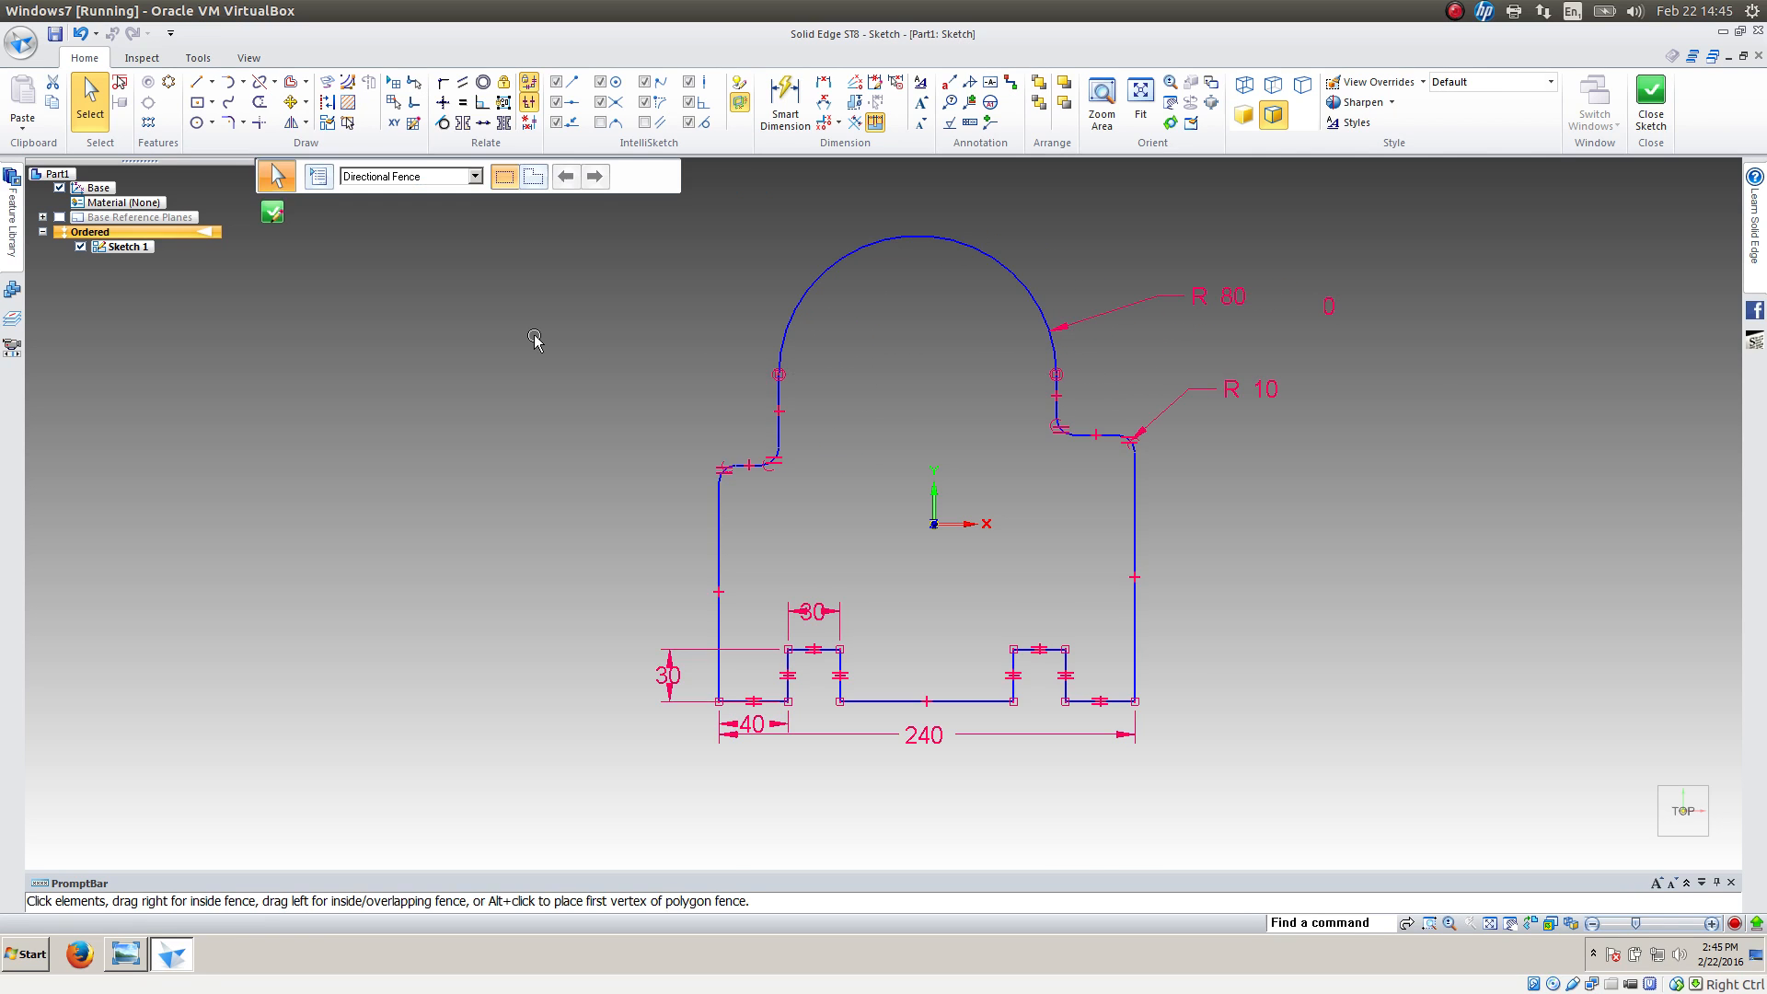
# Align the top arc's centre vertically with the midpoint of the middle bottom edge, and make the two risers below the arc equal
pyautogui.click(443, 102)
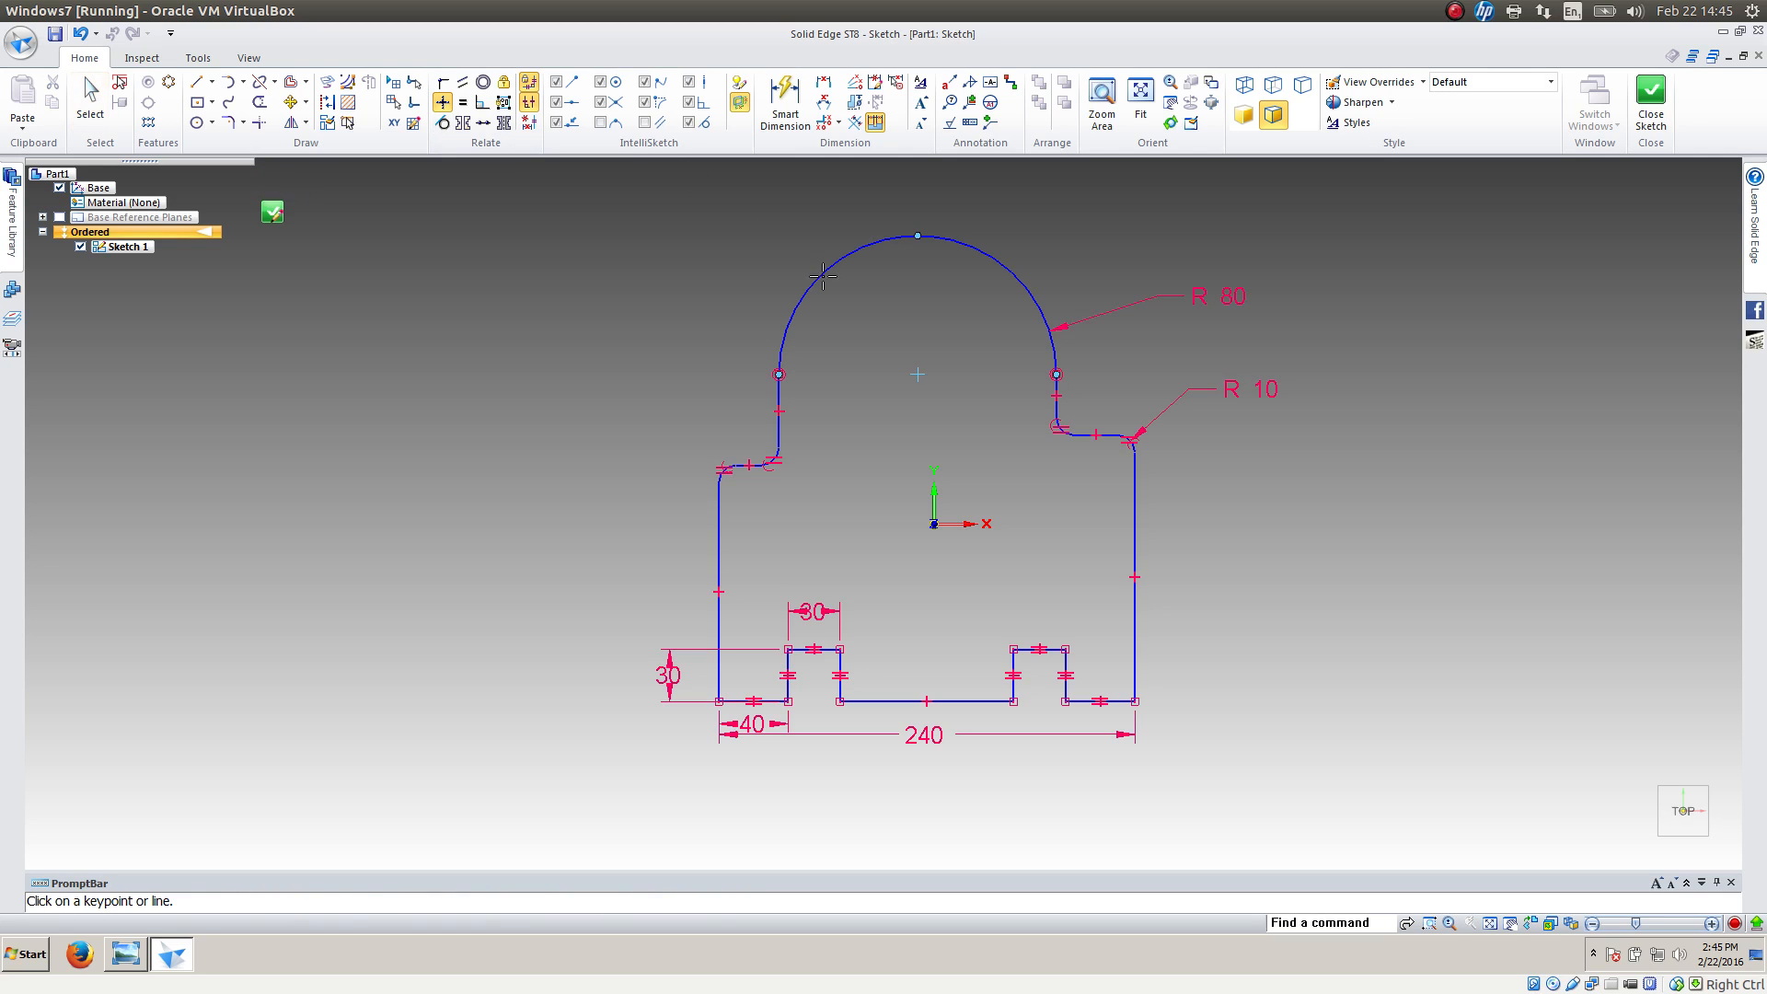
pyautogui.click(916, 374)
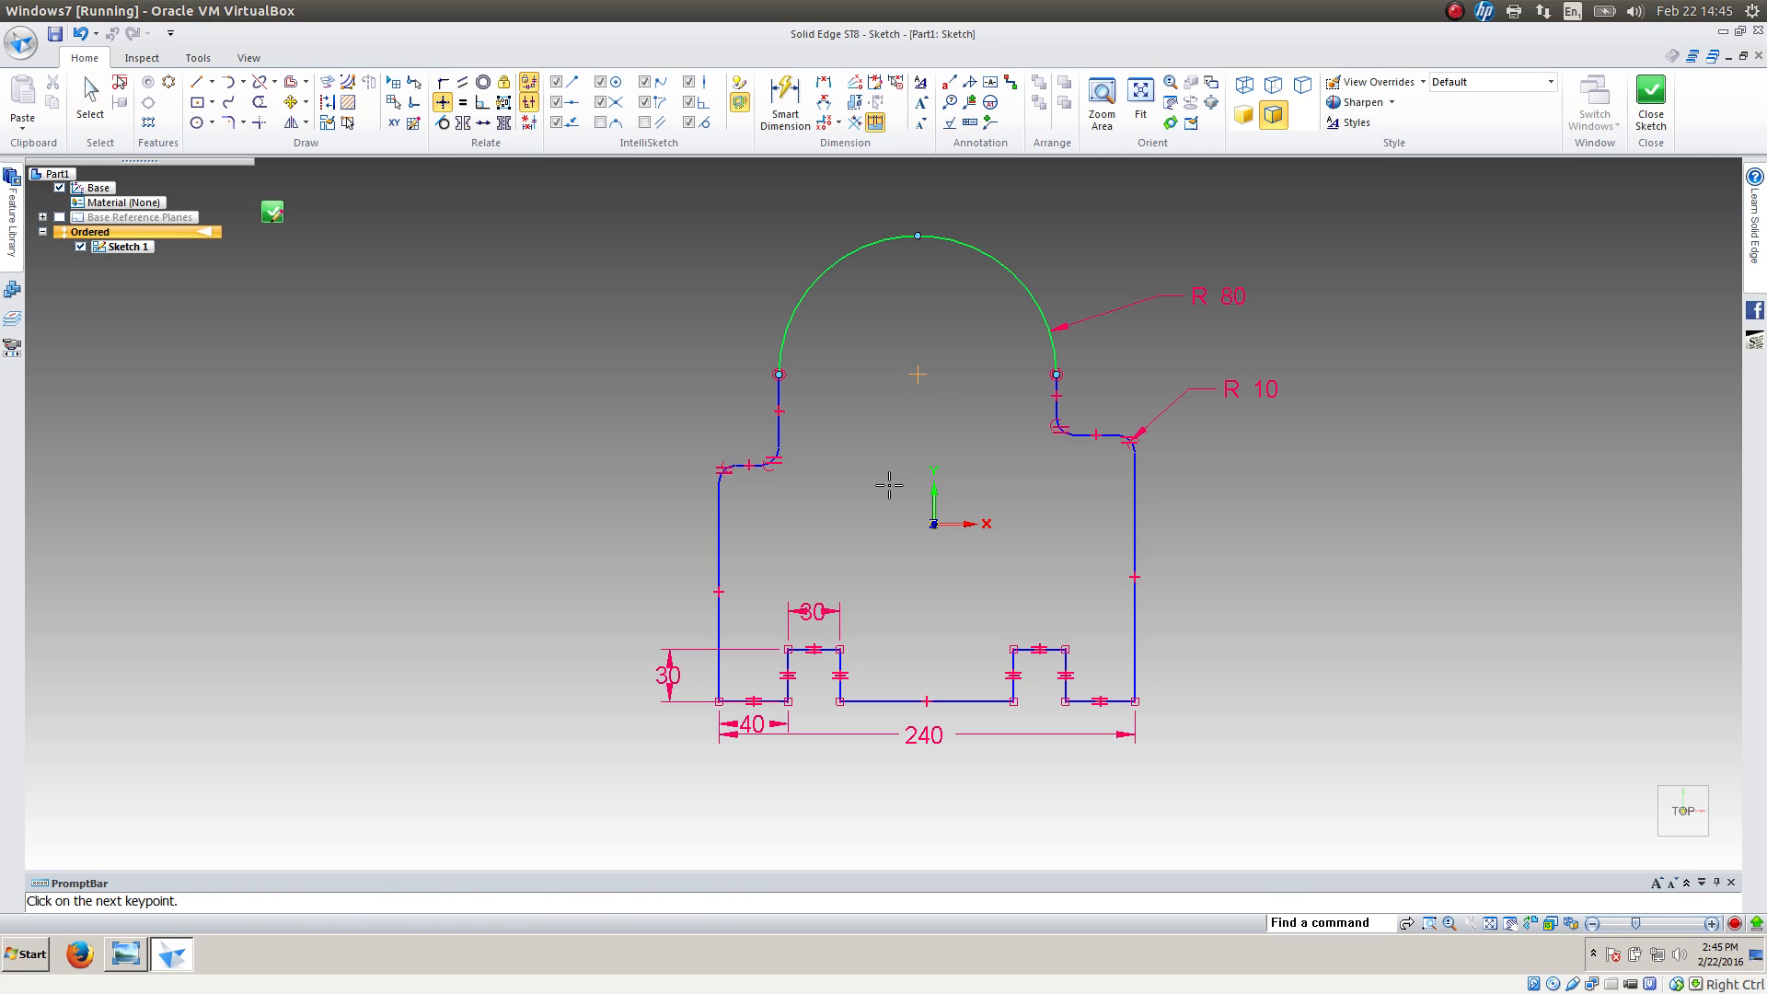
pyautogui.click(927, 701)
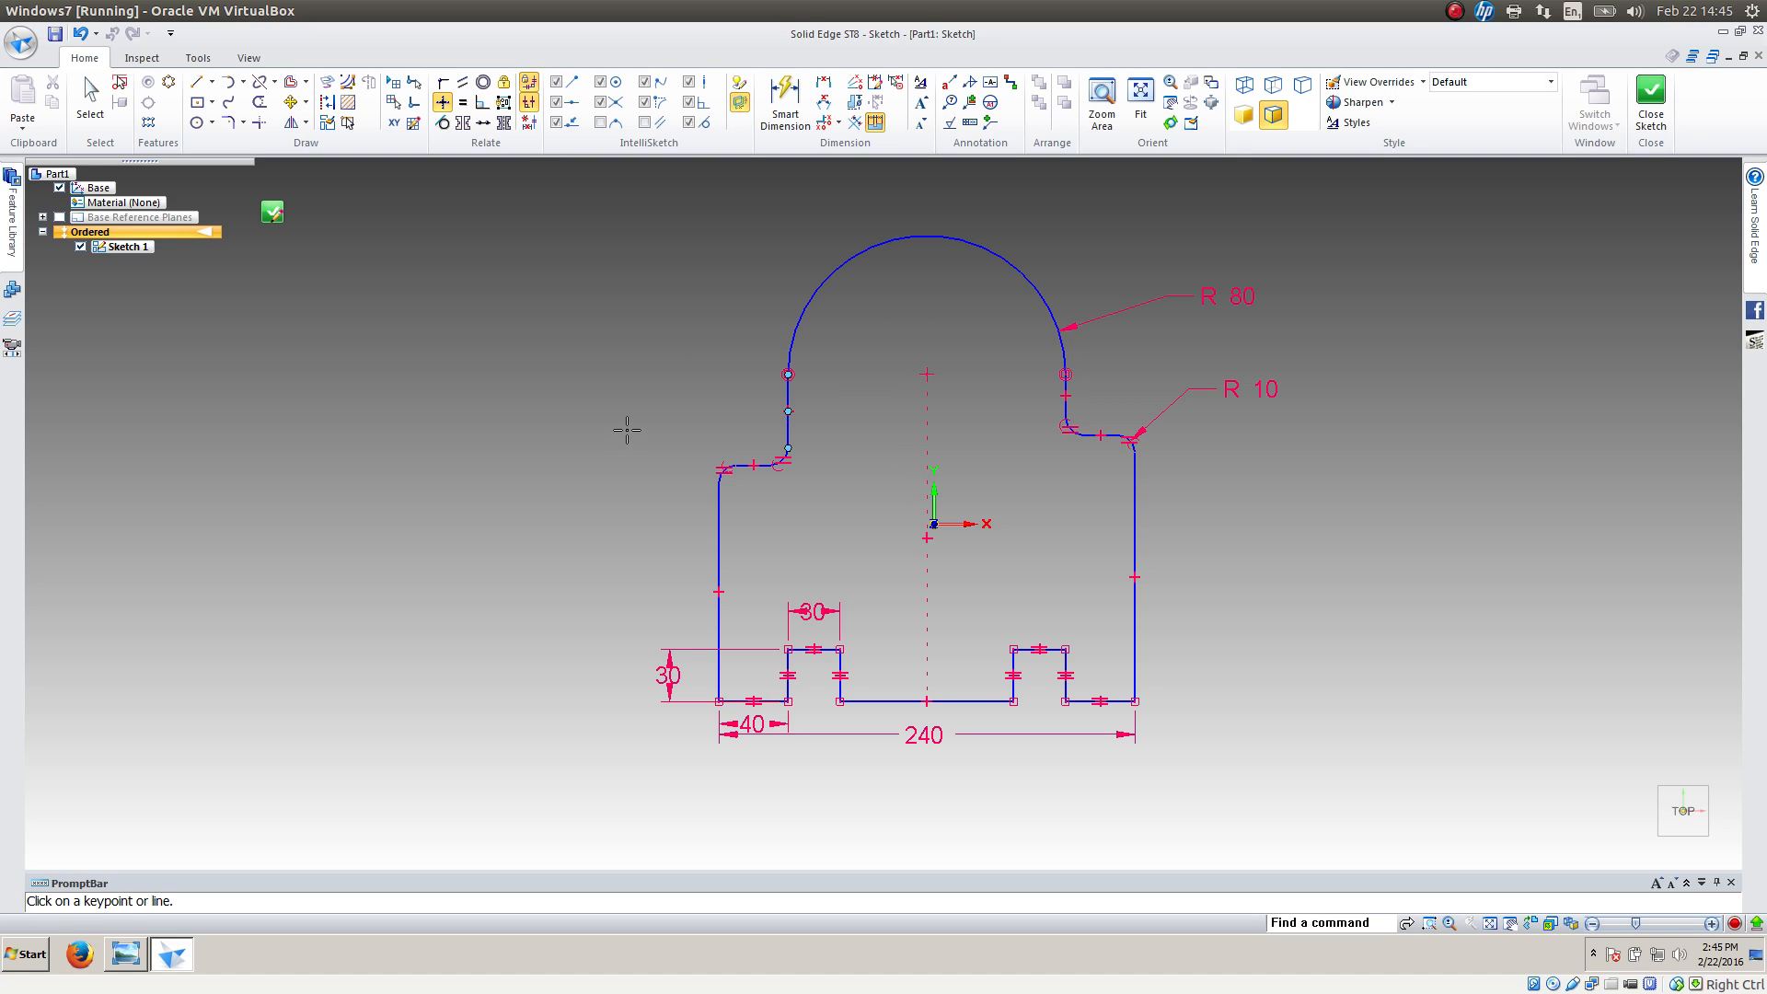
pyautogui.click(462, 102)
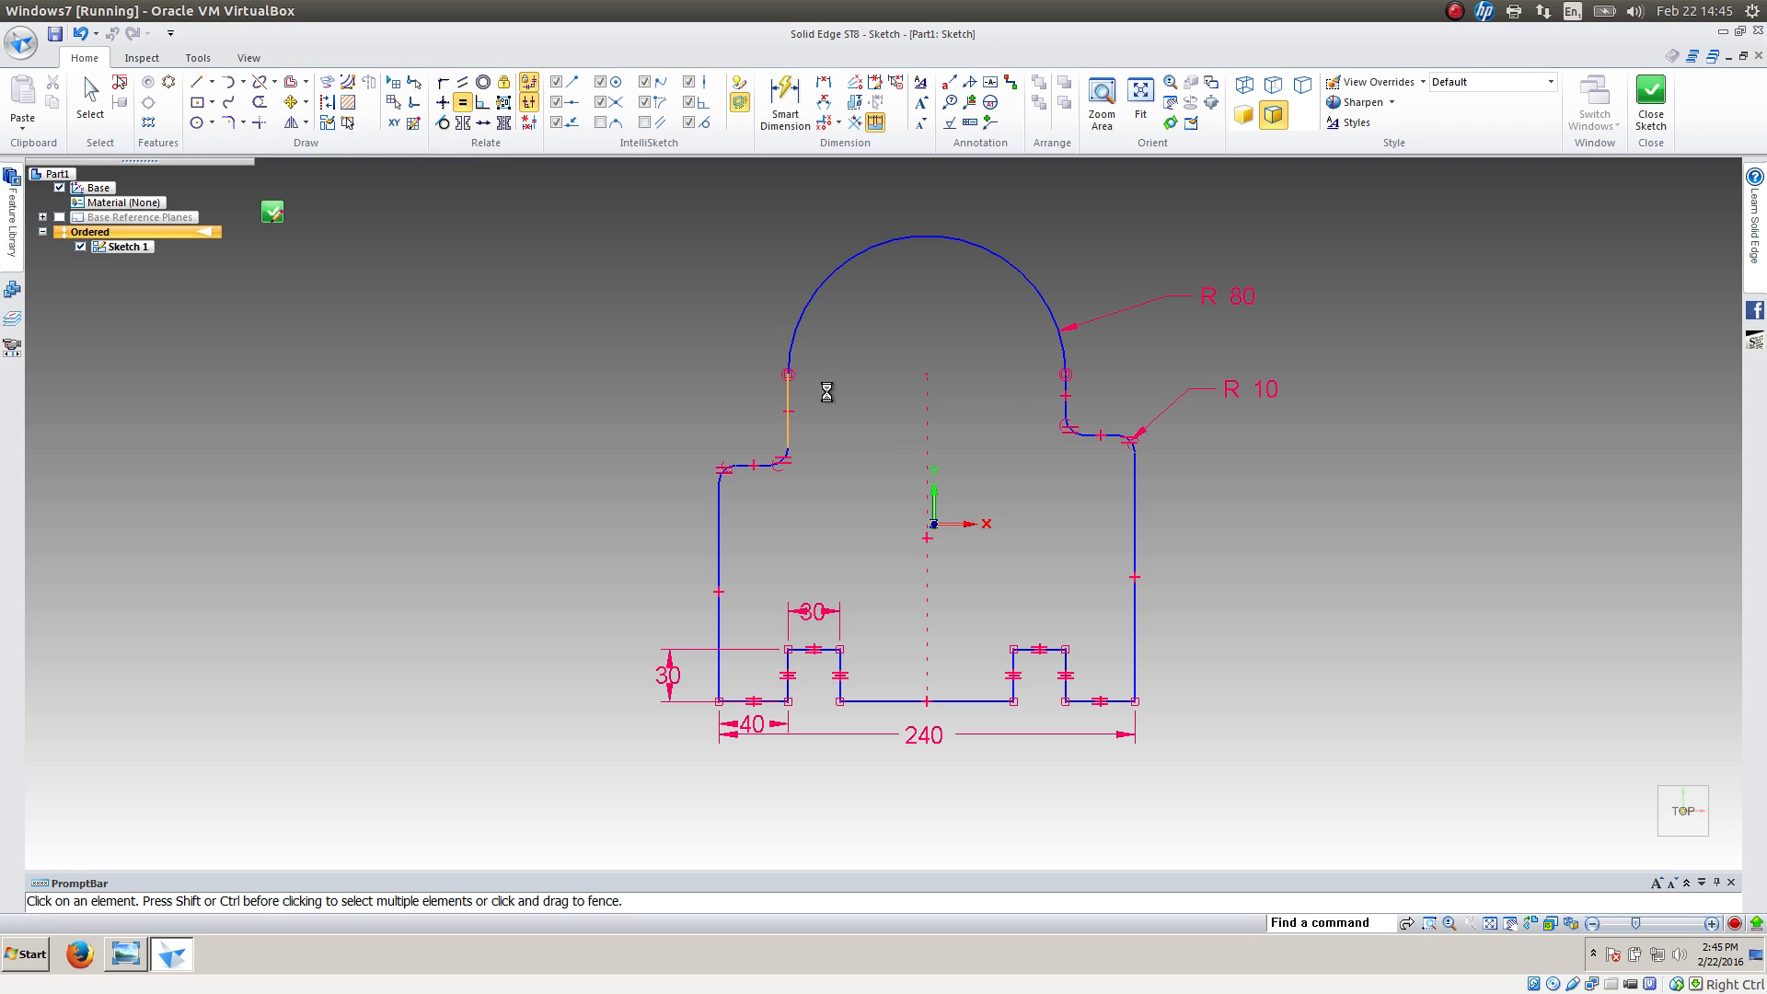
pyautogui.click(1065, 398)
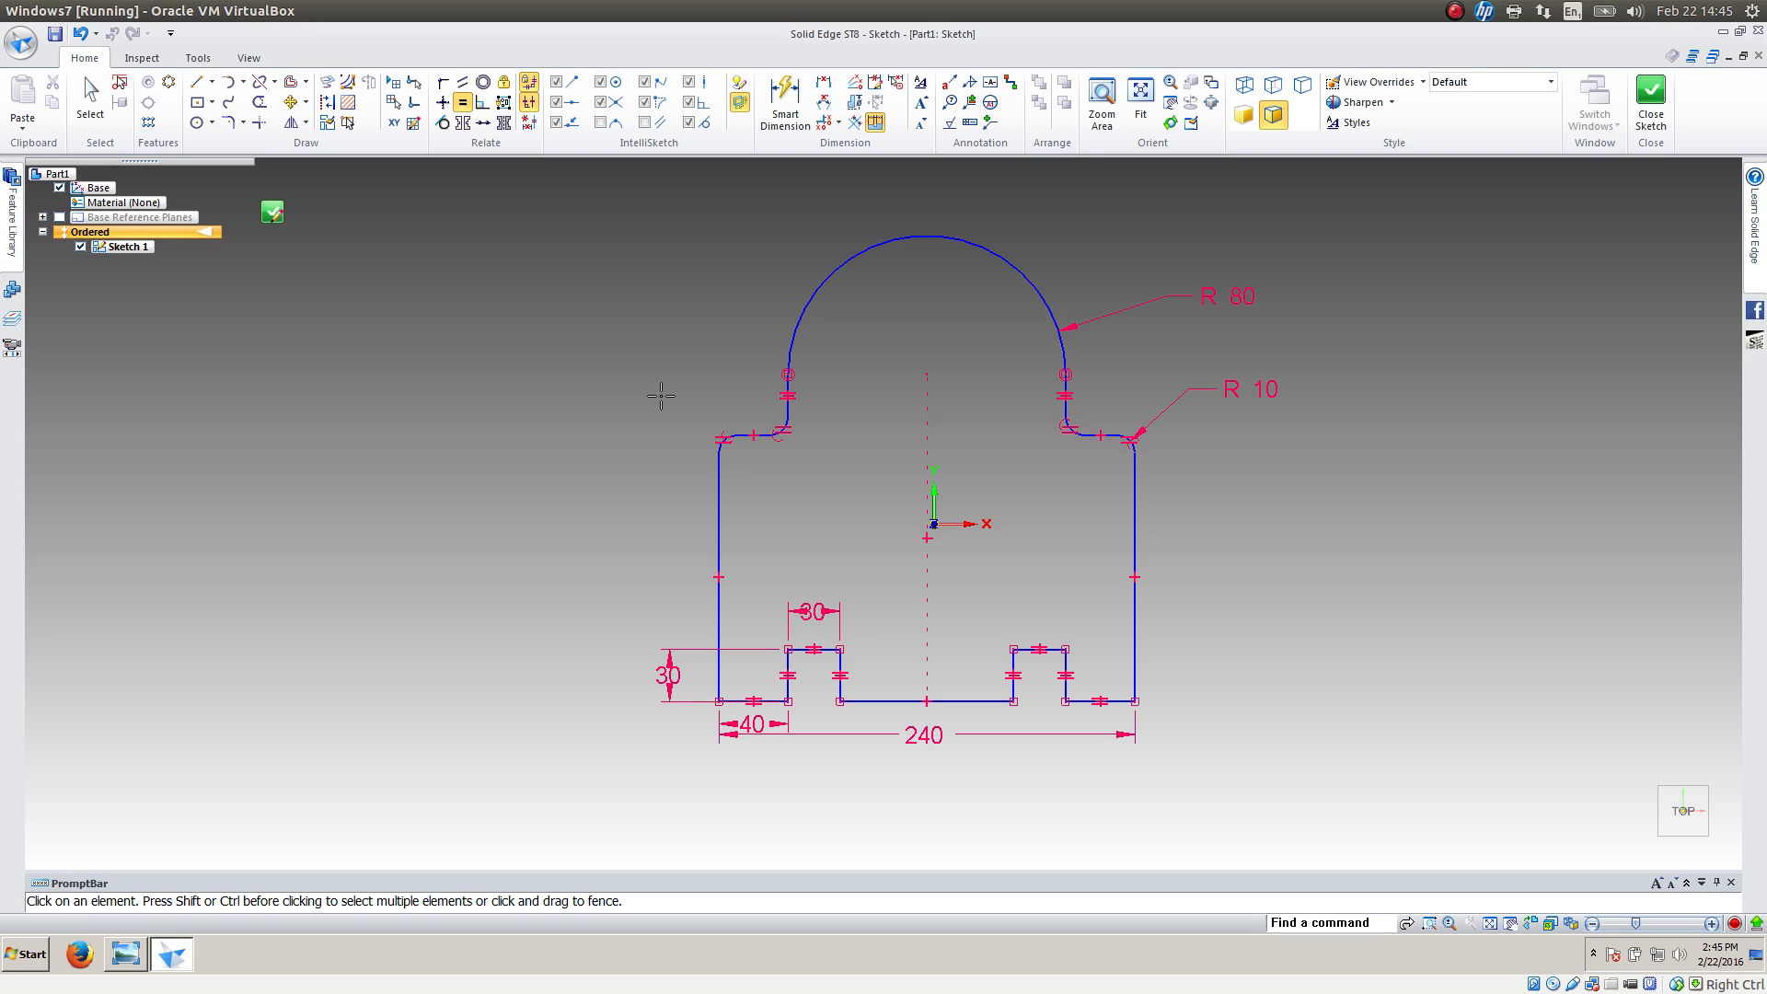
# Dimension the height from the bottom edge up to the left shoulder as 140 mm, following the reference drawing
pyautogui.click(785, 99)
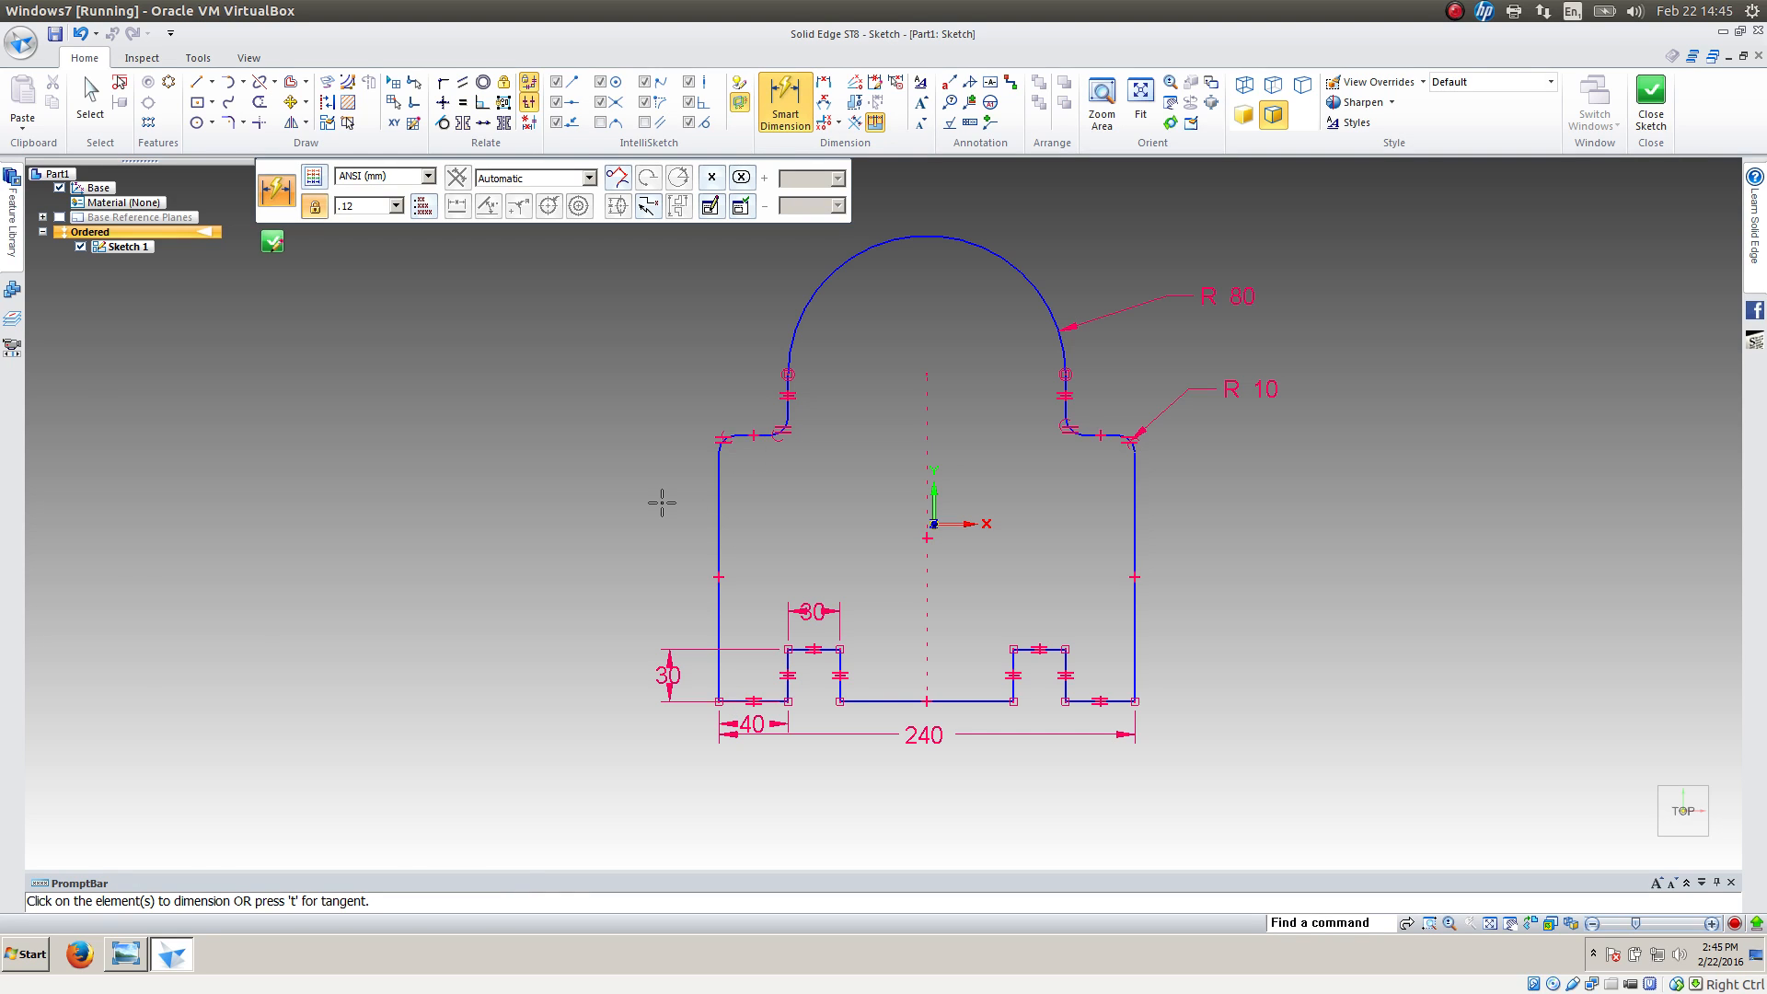
pyautogui.hotkey('alt', 'Tab')
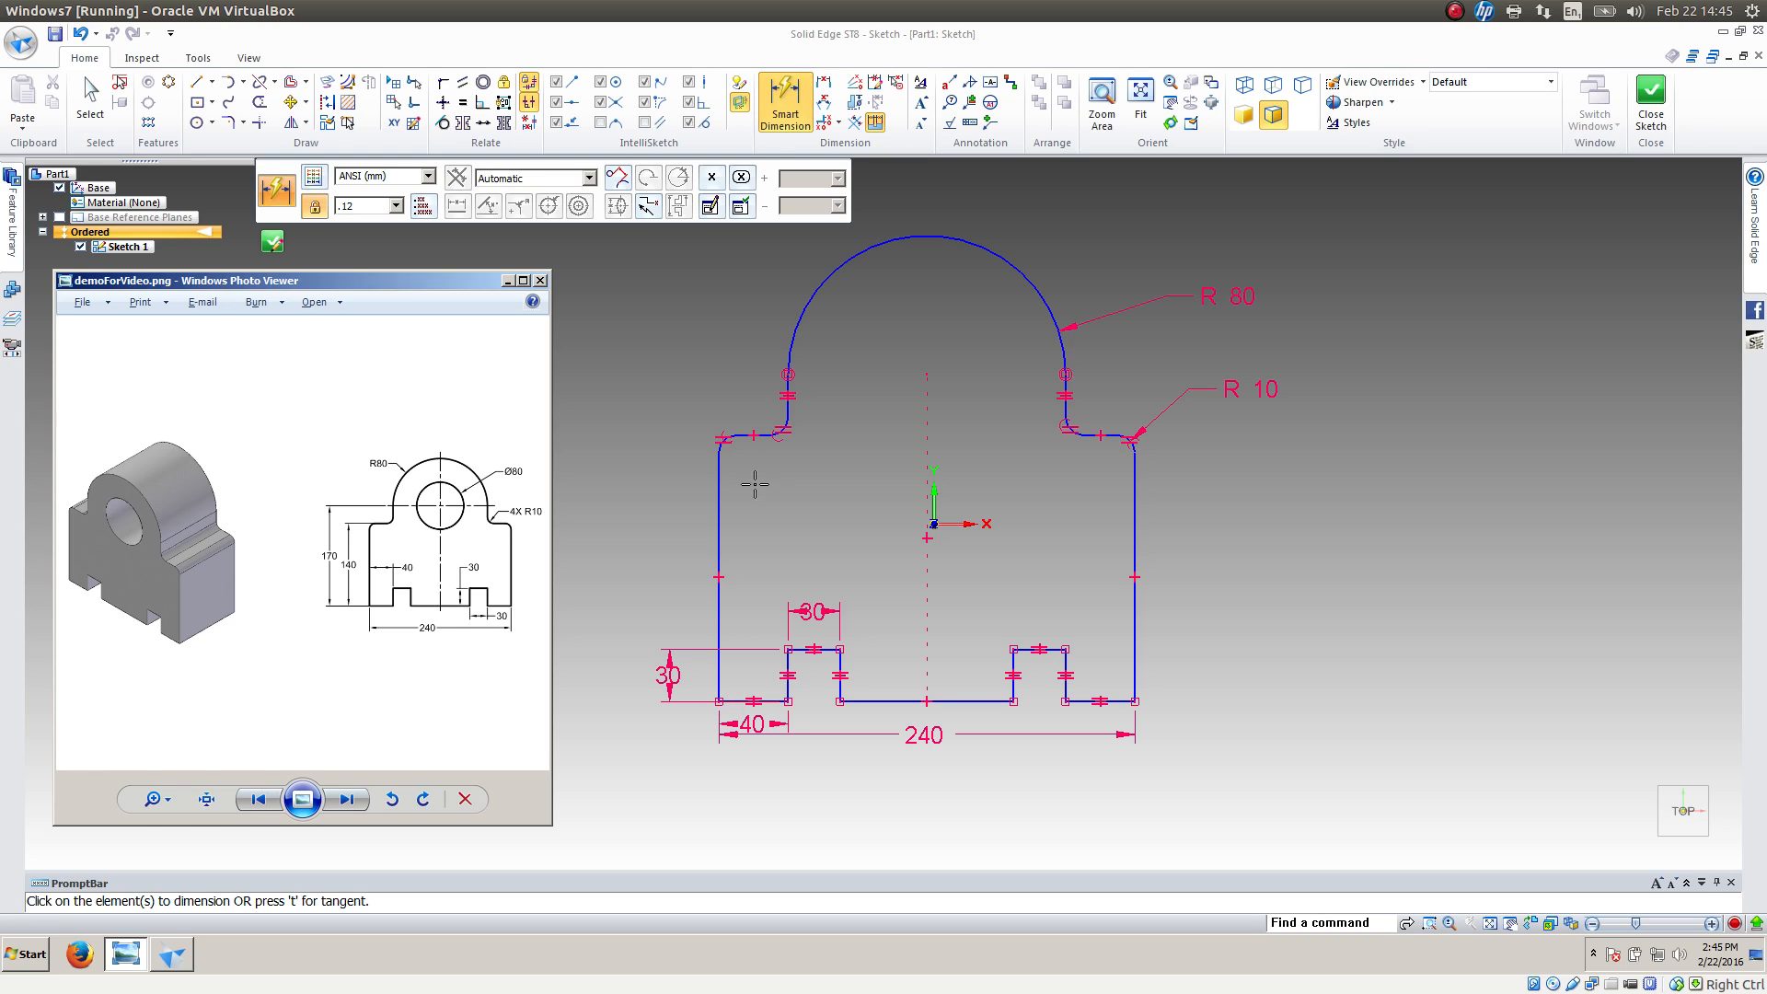
pyautogui.click(746, 434)
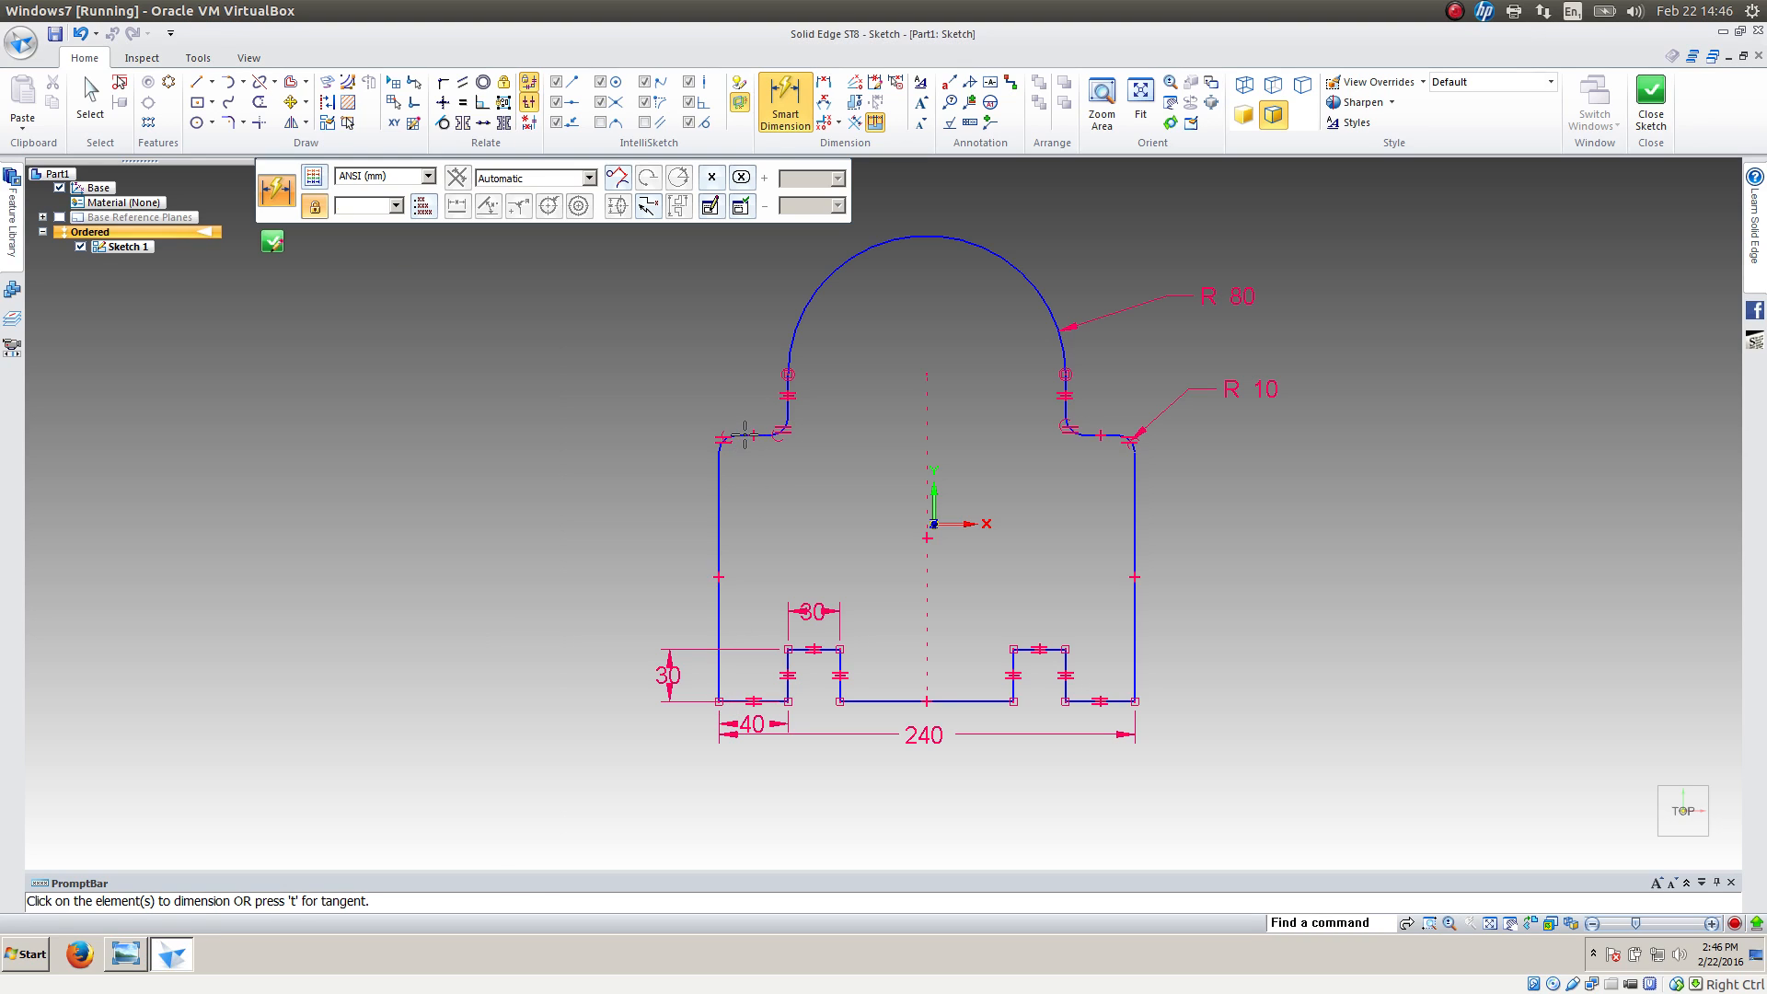
pyautogui.click(744, 701)
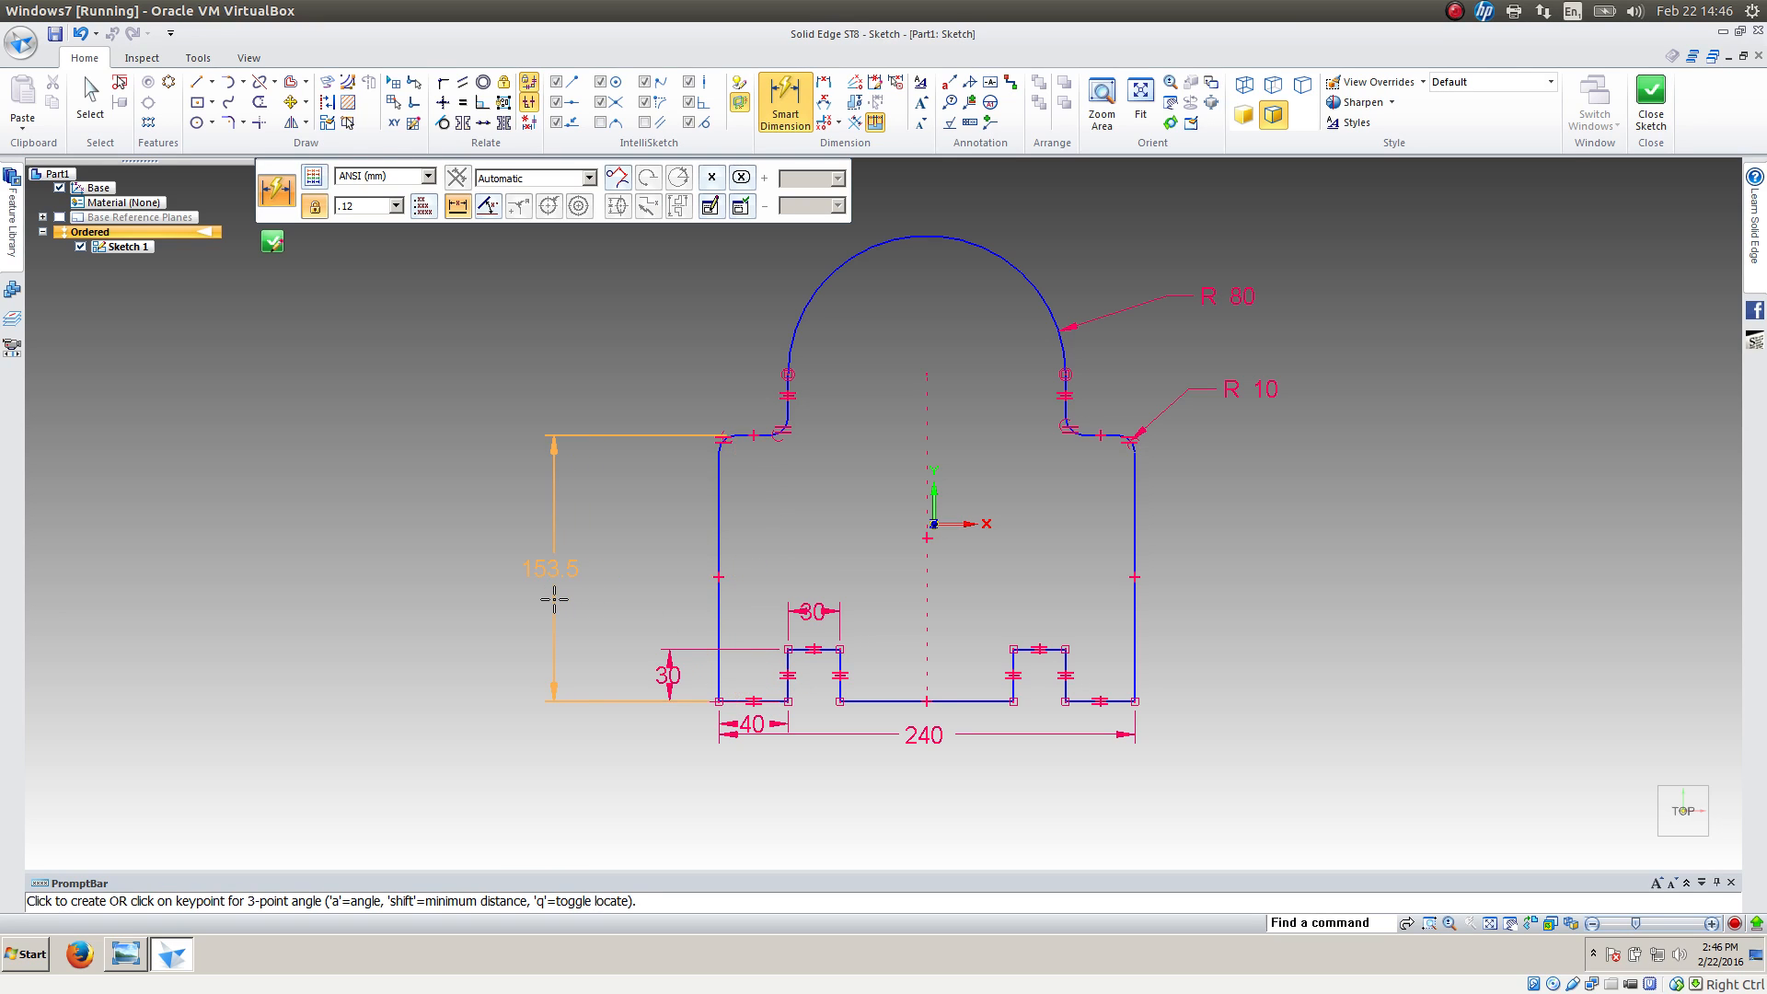
pyautogui.click(552, 599)
pyautogui.write('14')
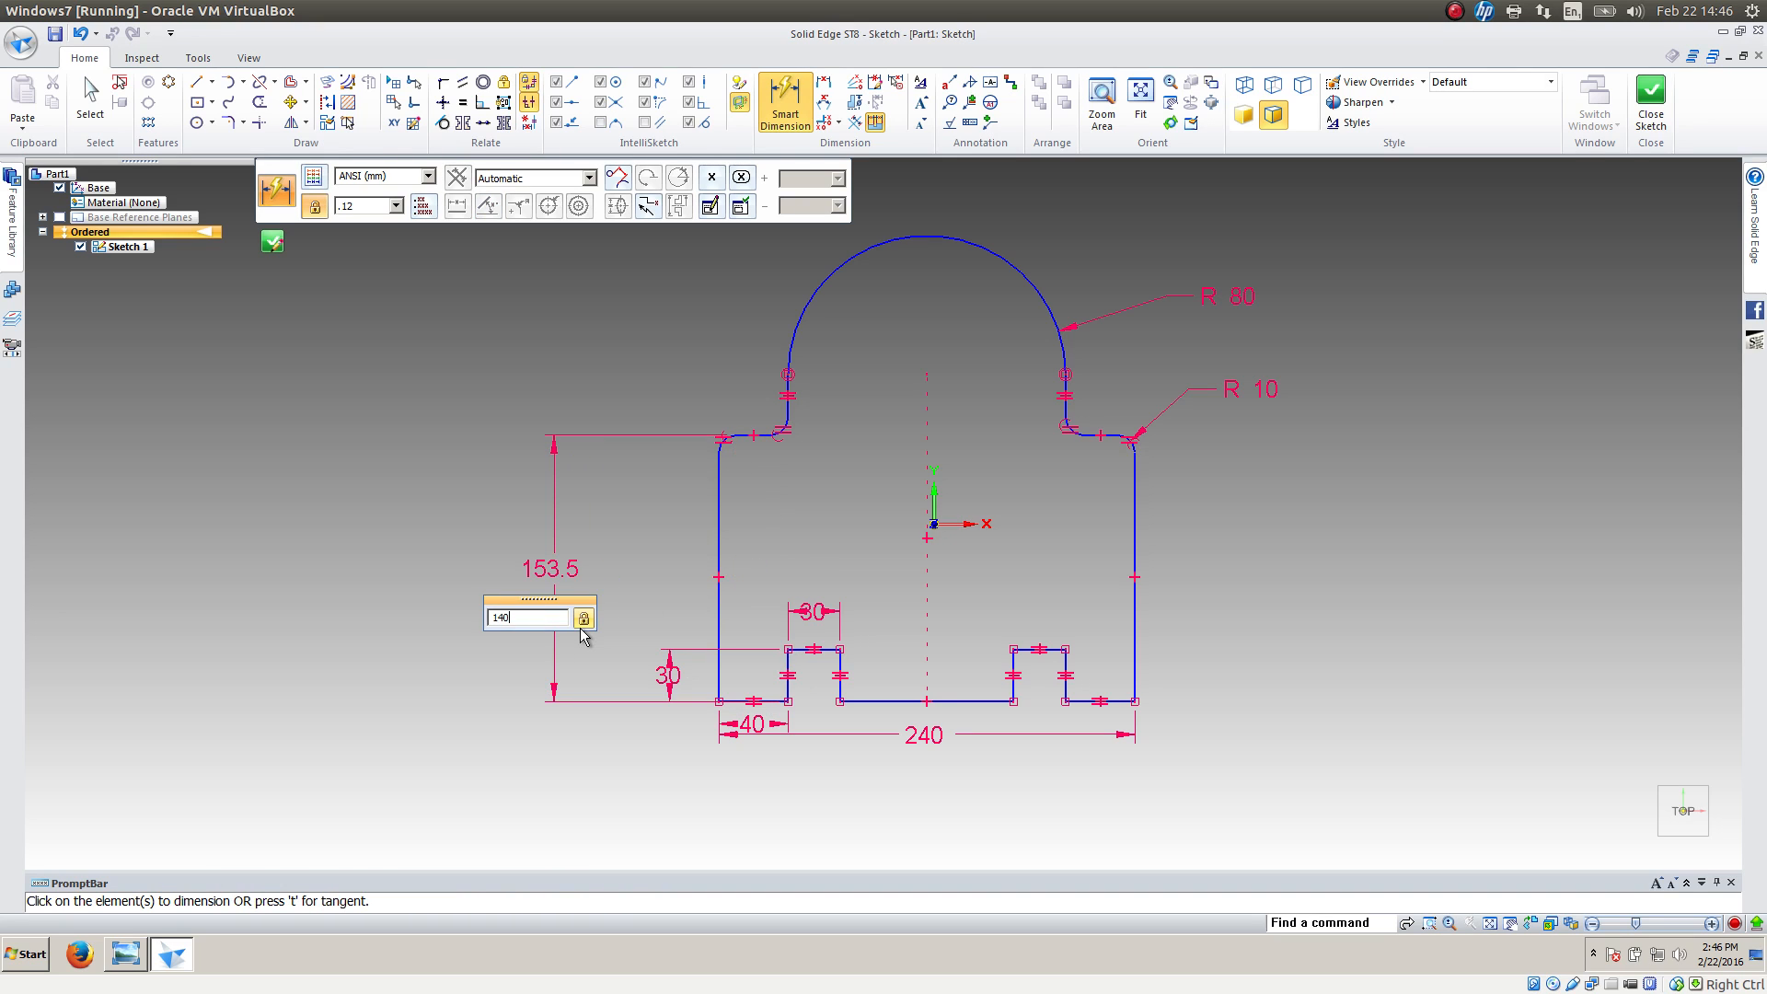
pyautogui.write('0')
pyautogui.press('Return')
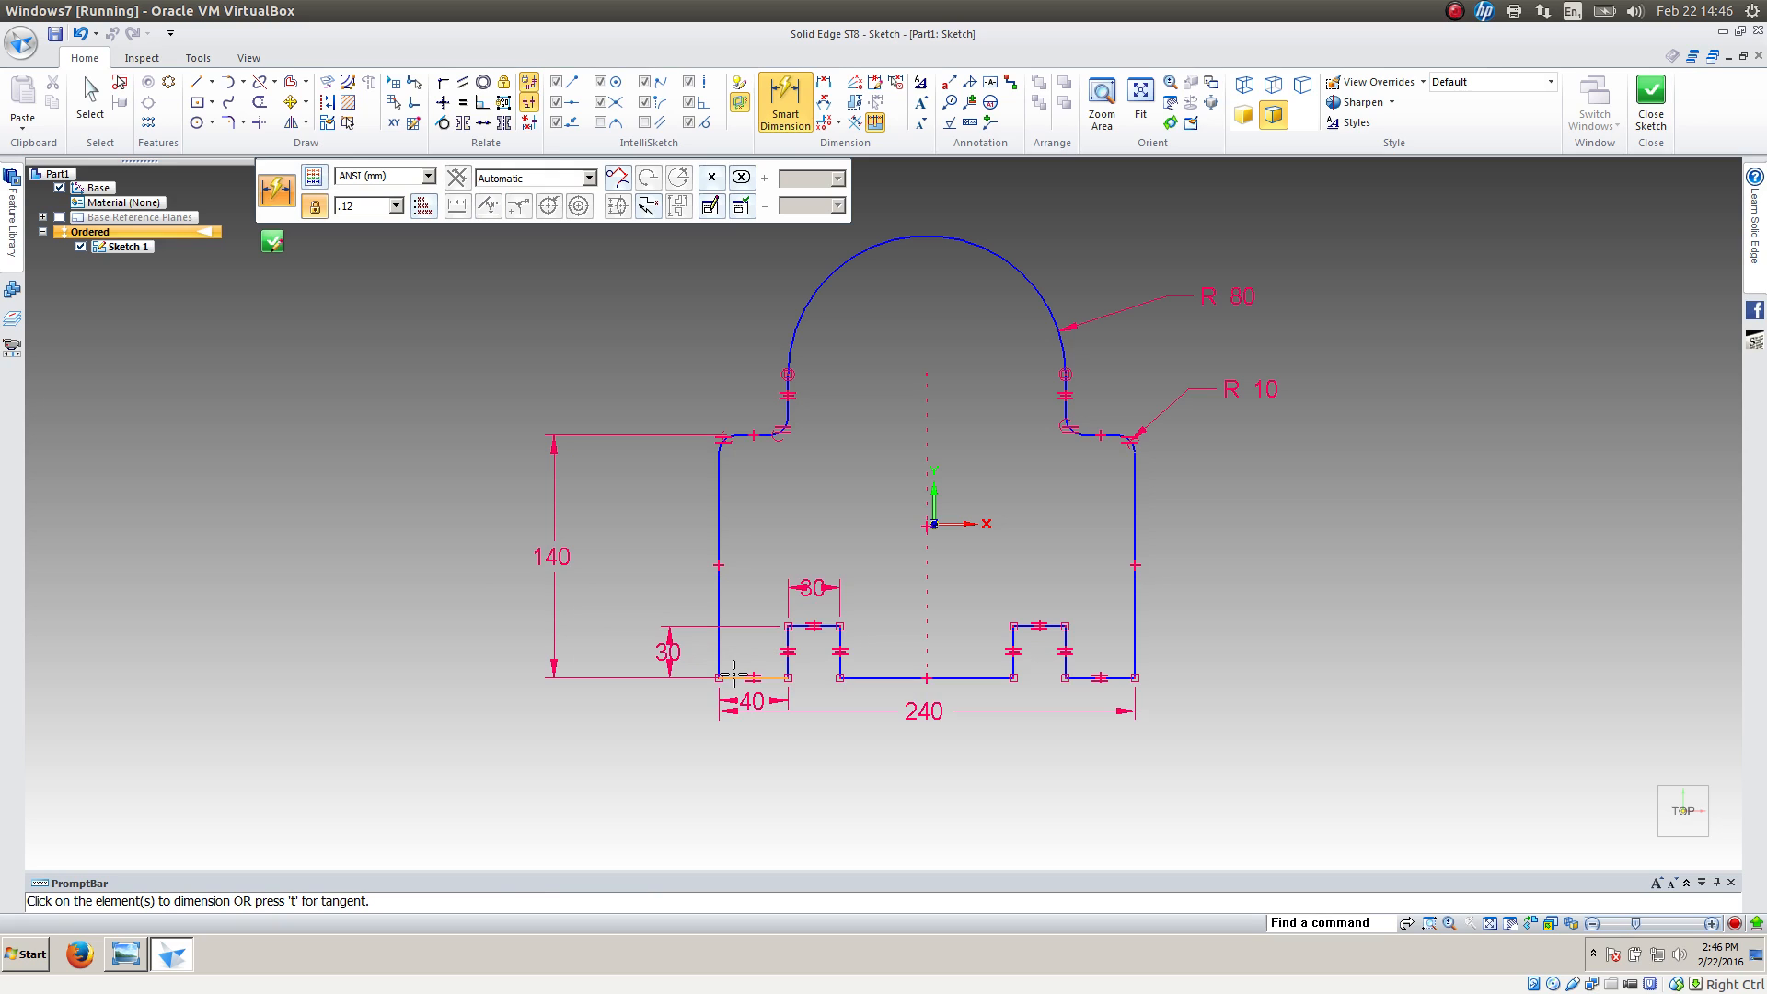
# Dimension the height from the bottom edge to the top arc's centre as 170 mm and check it against the reference drawing
pyautogui.click(733, 673)
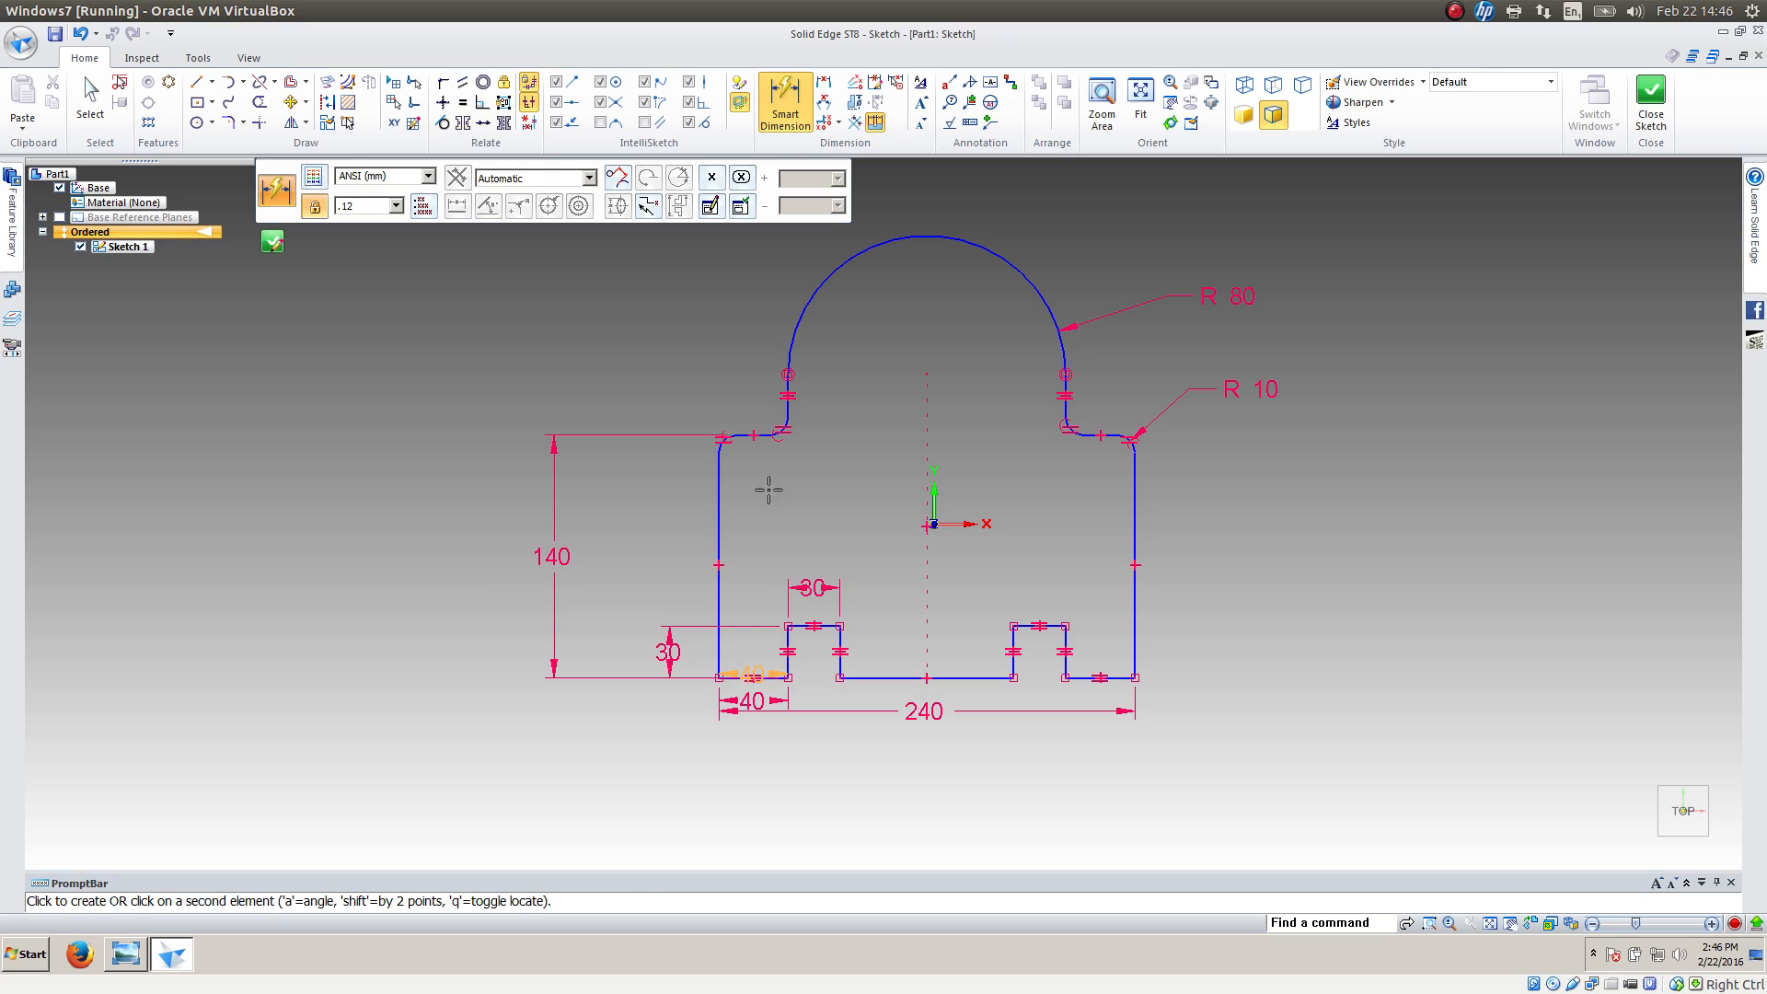
pyautogui.click(807, 305)
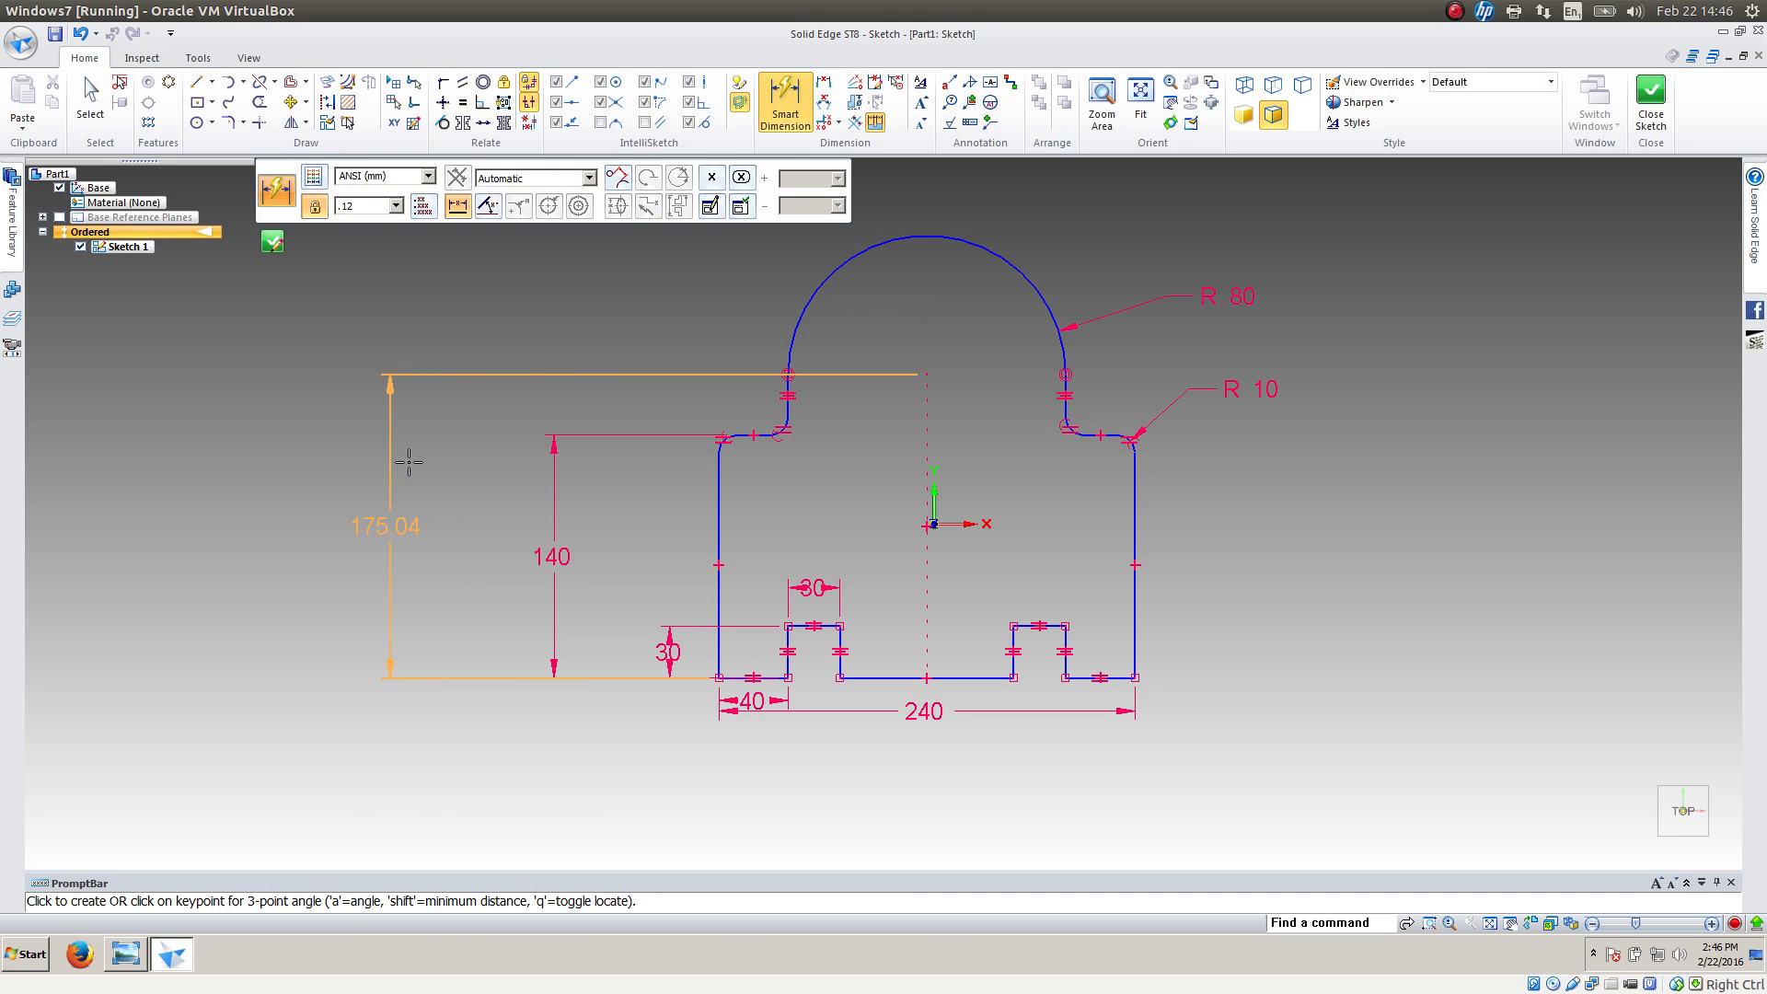
pyautogui.click(414, 460)
pyautogui.write('170')
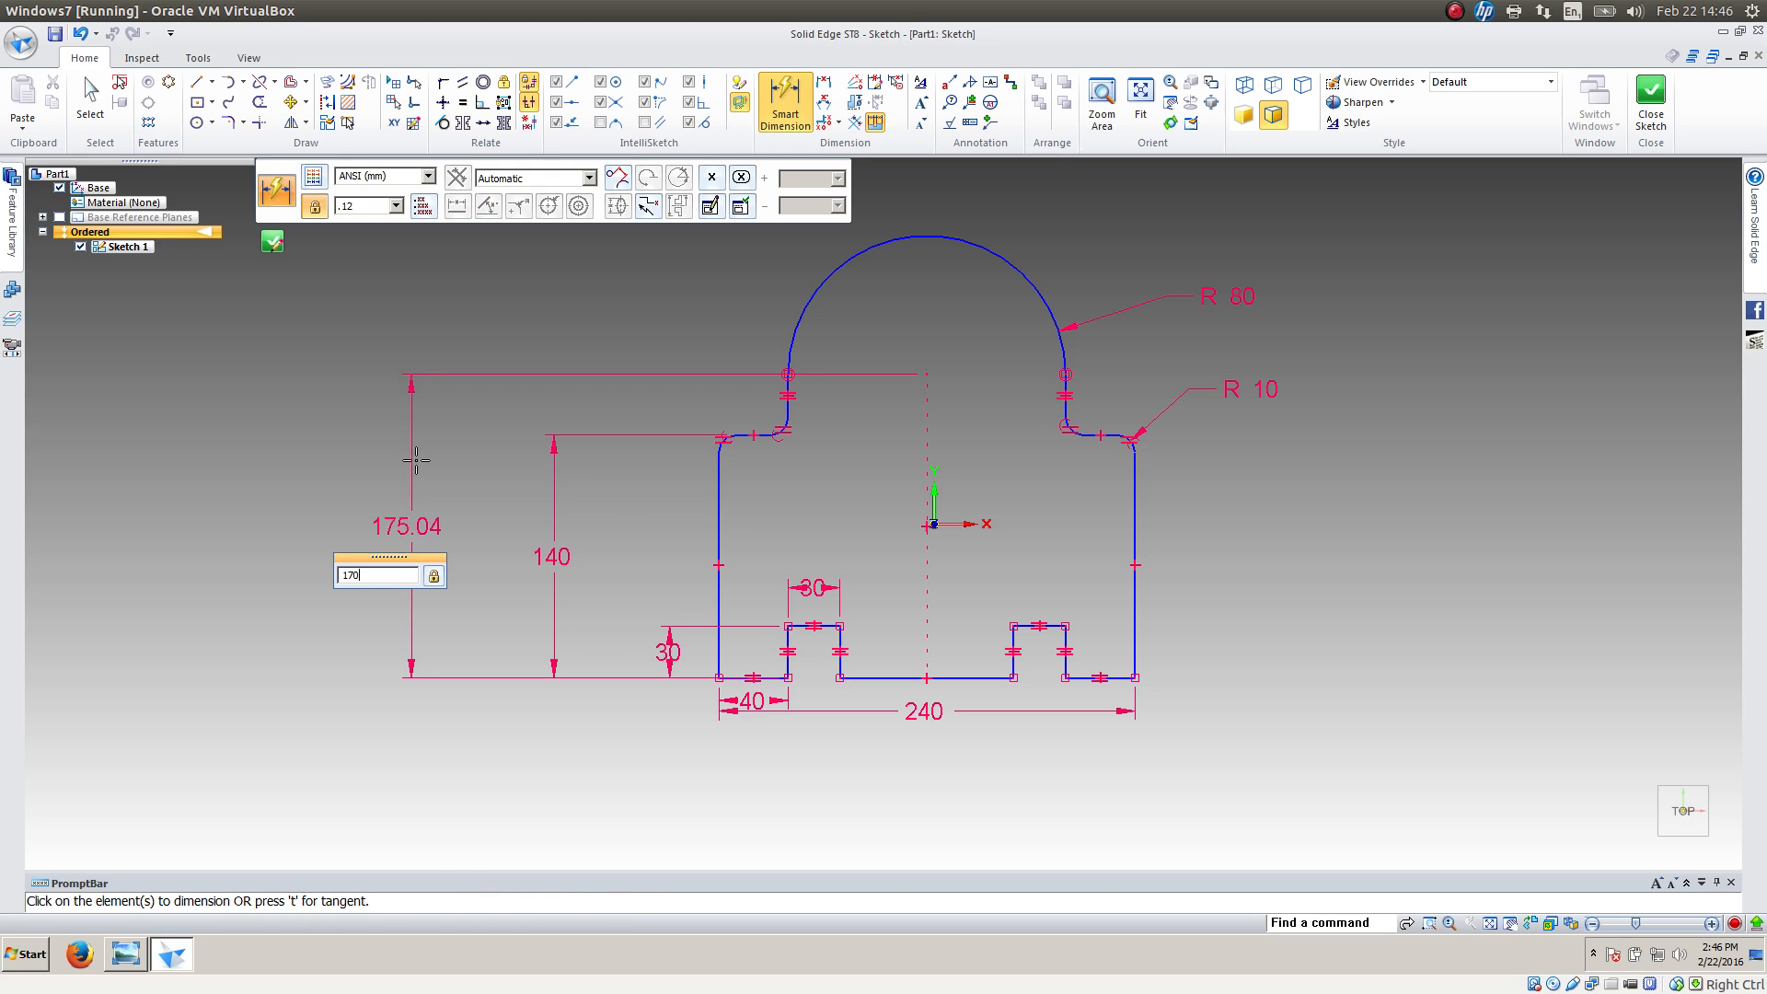
pyautogui.press('Return')
pyautogui.hotkey('alt', 'Tab')
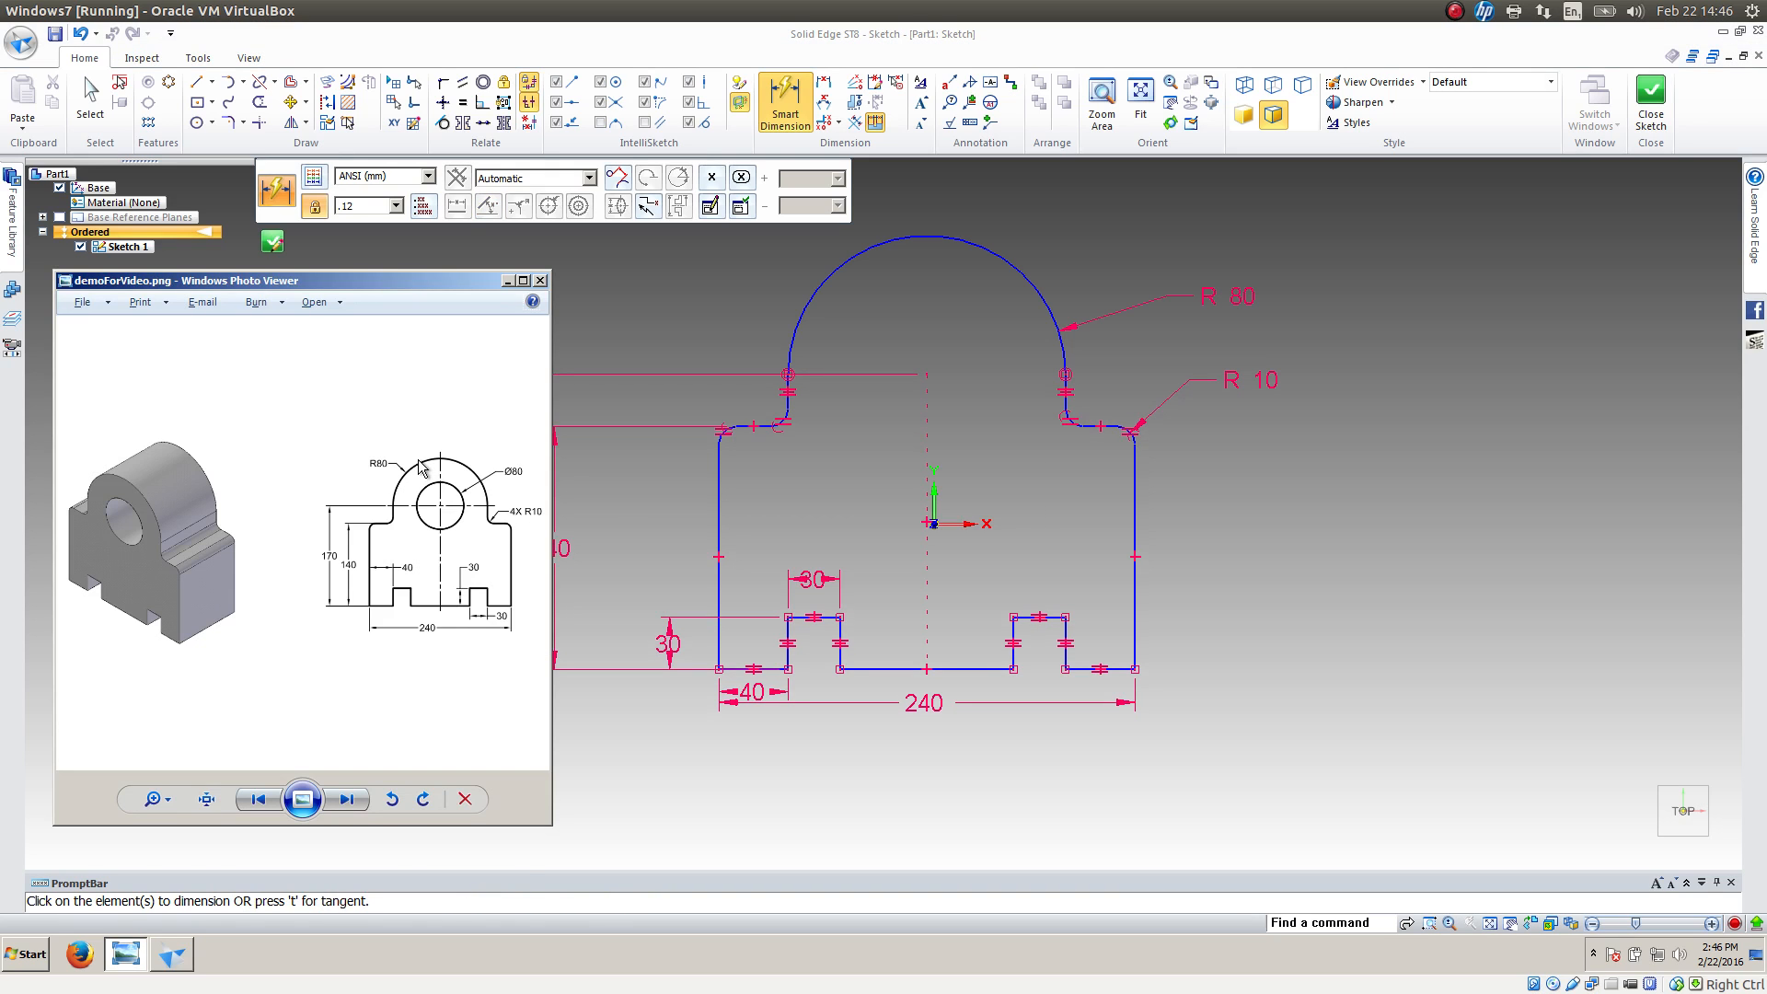
pyautogui.hotkey('alt', 'Tab')
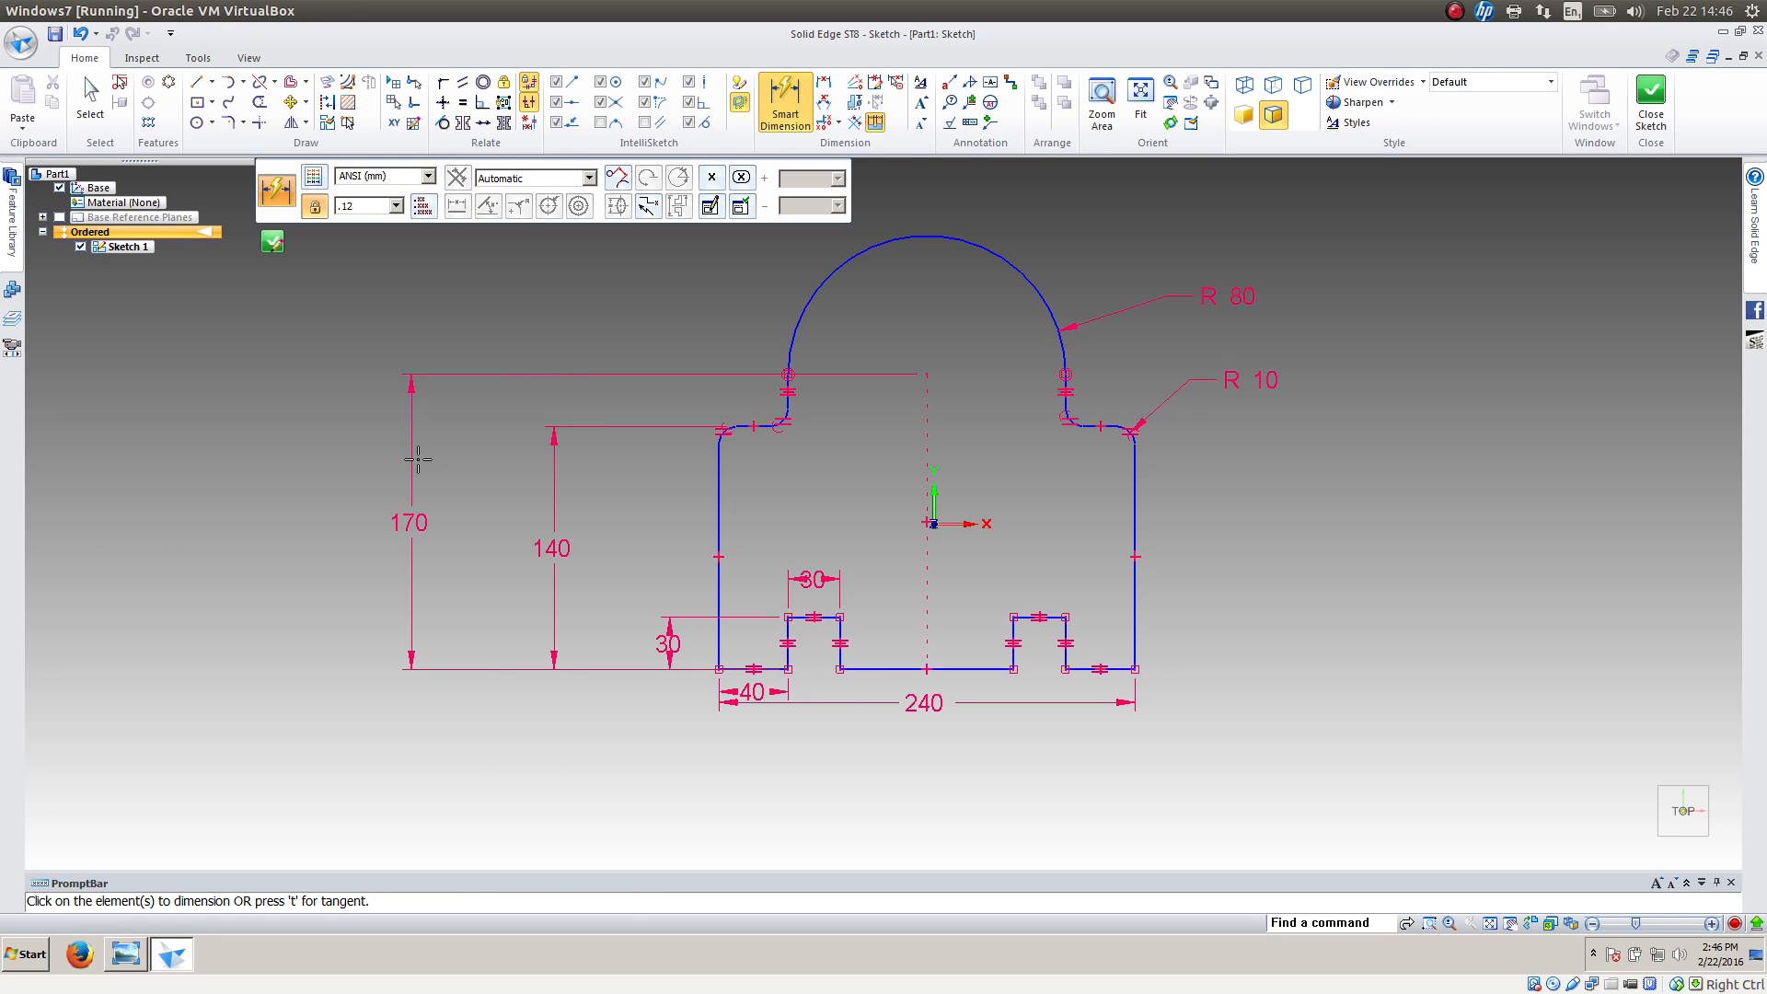
# Test the profile's remaining freedom by shifting it slightly by its top arc
pyautogui.press('Escape')
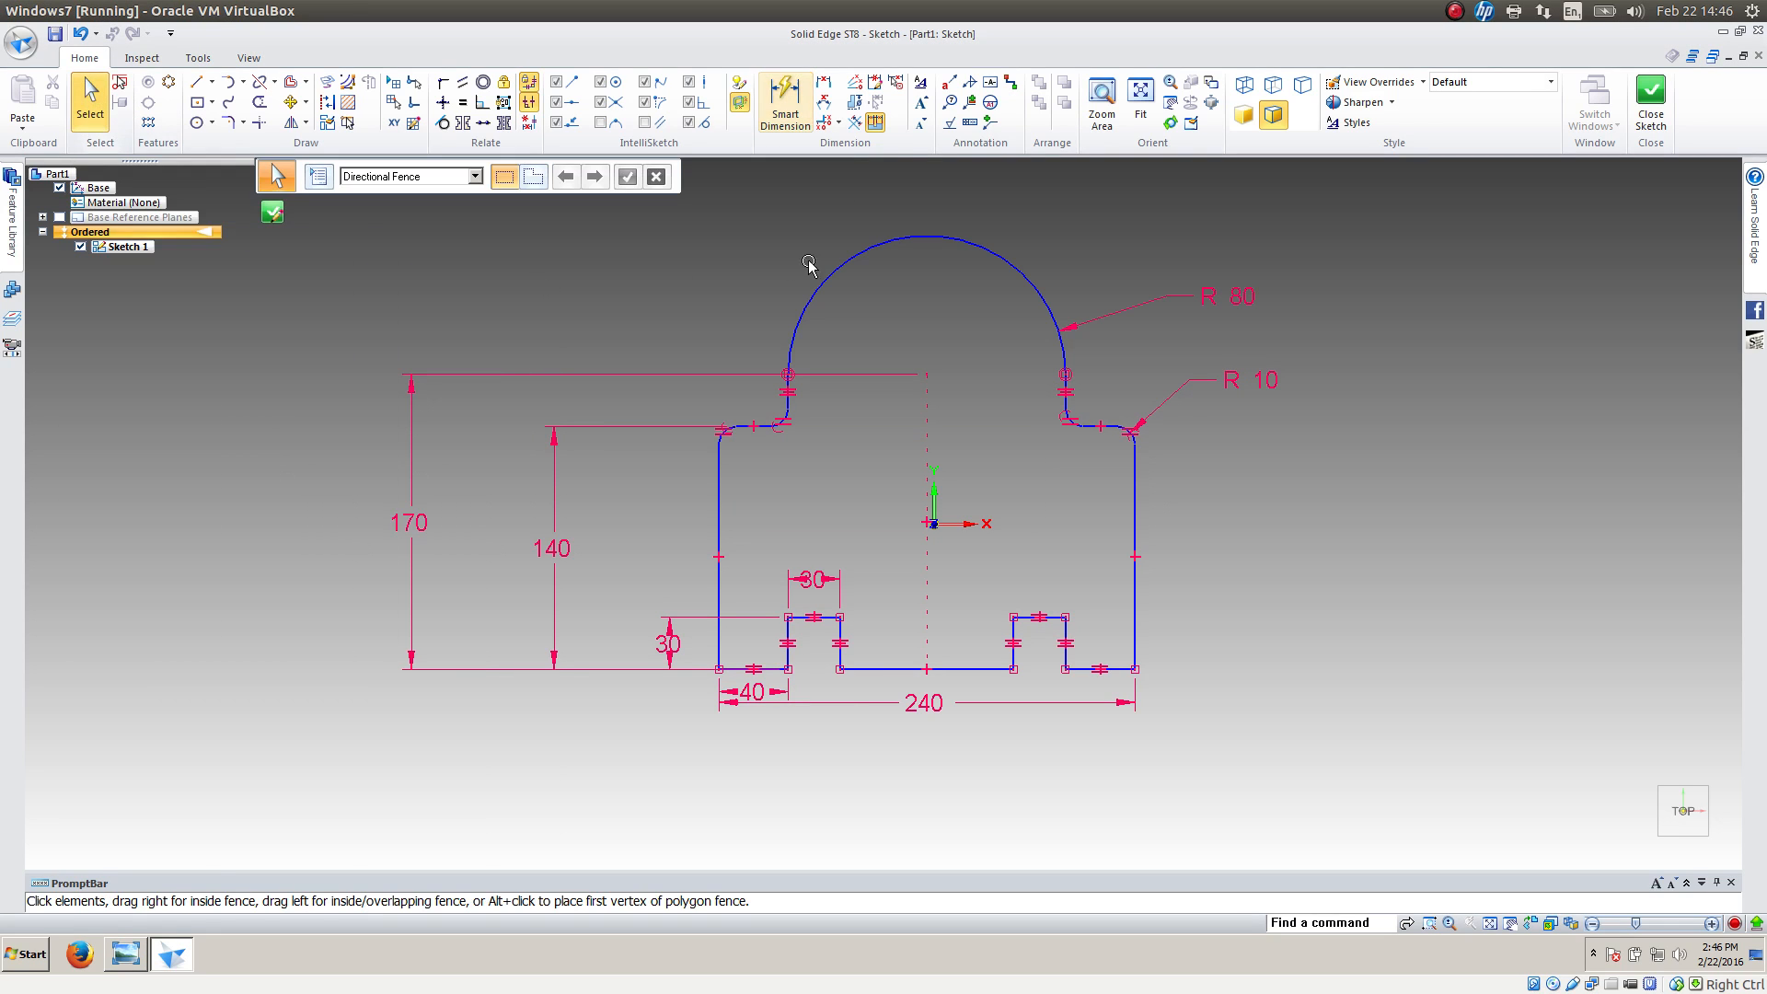
pyautogui.moveTo(828, 286); pyautogui.dragTo(818, 320)
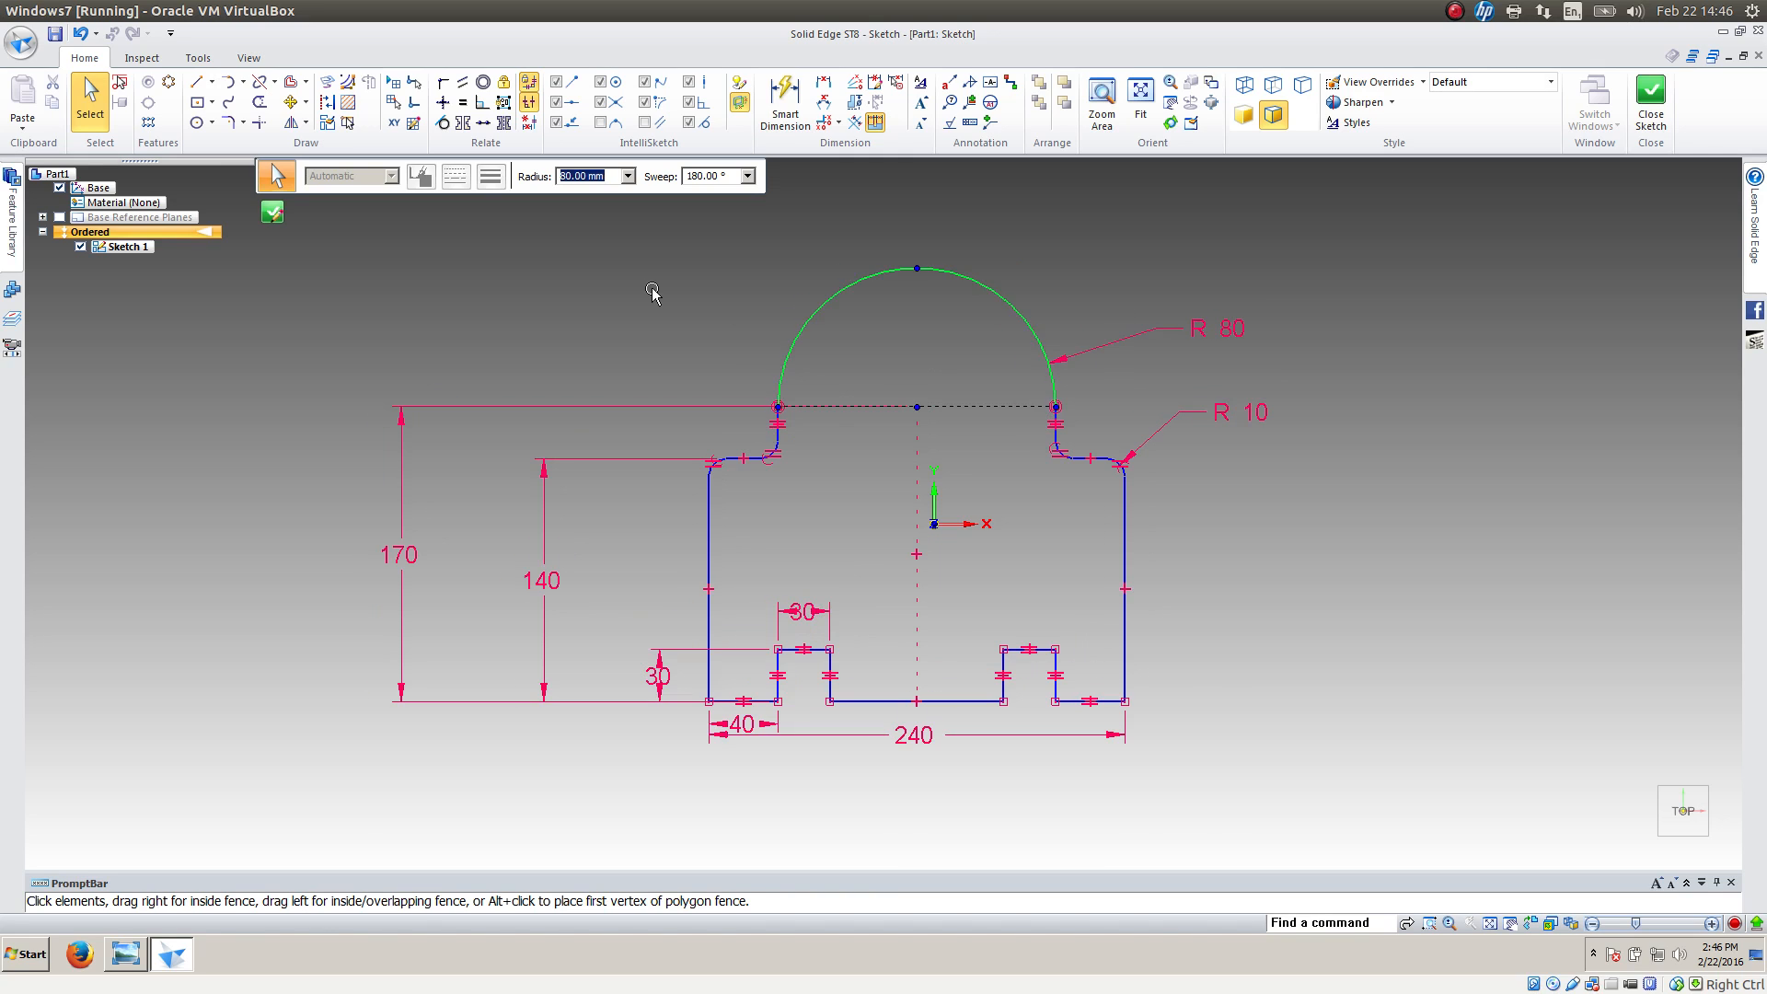
pyautogui.click(653, 292)
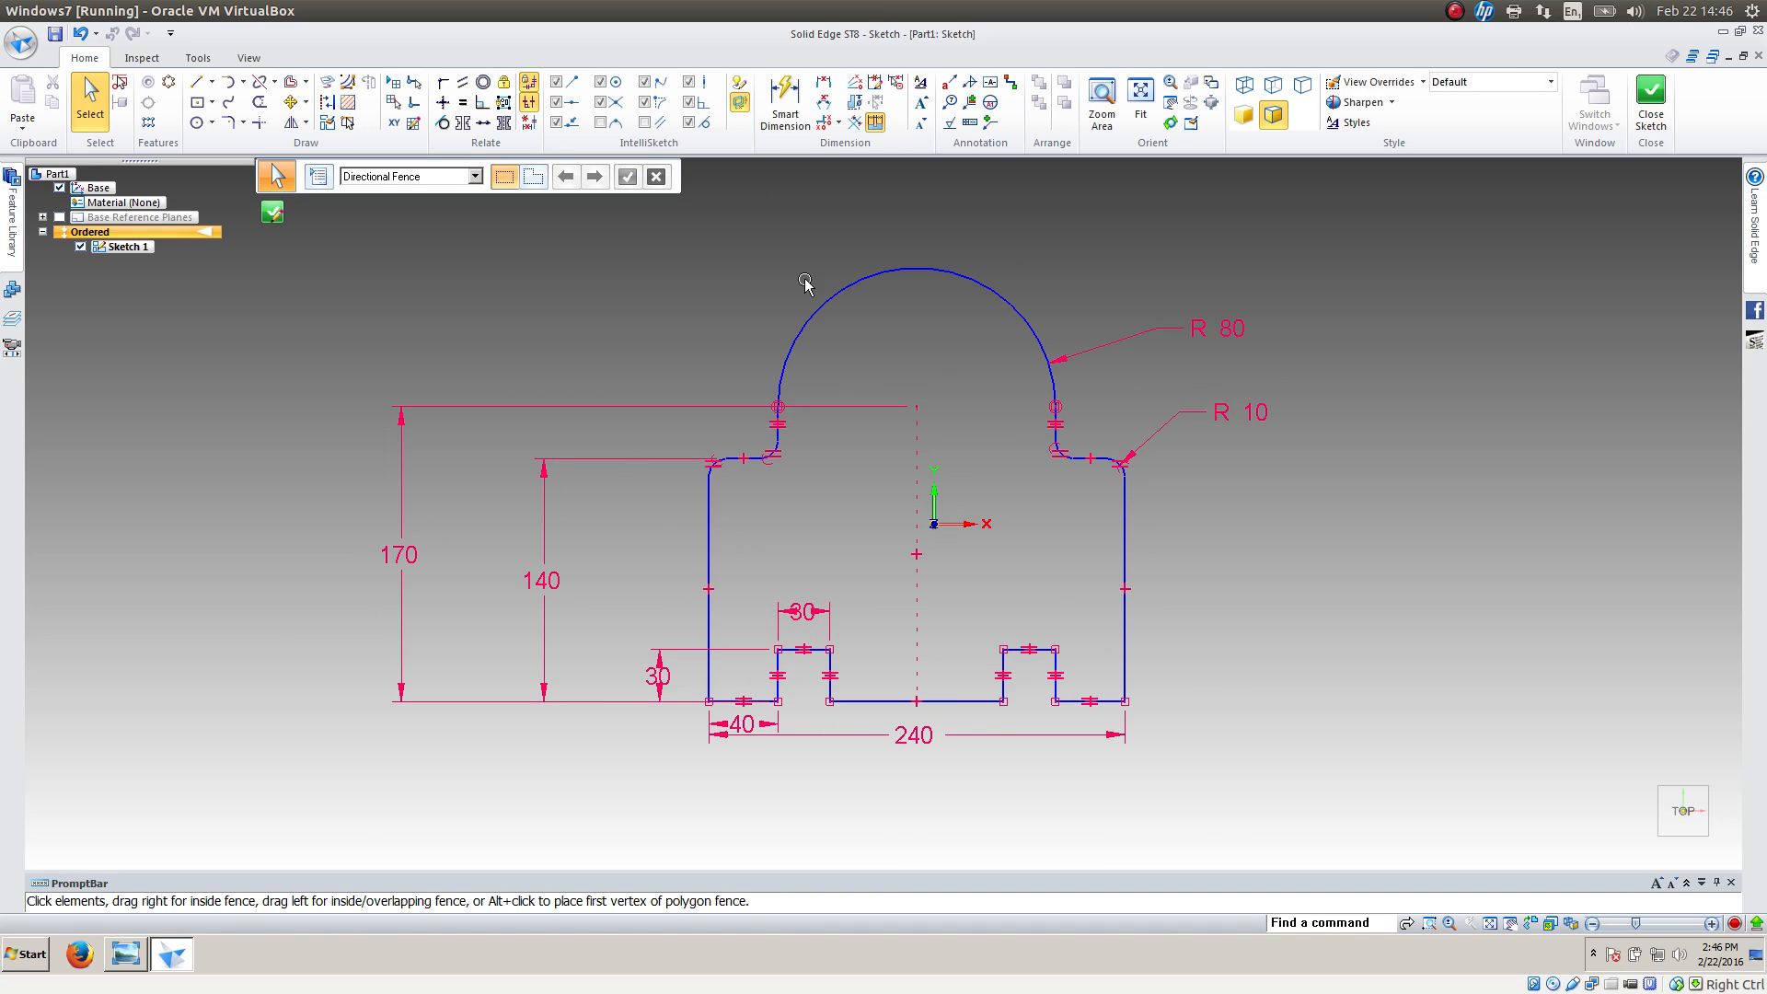
# Connect the midpoint of the middle bottom edge to the sketch origin
pyautogui.click(443, 89)
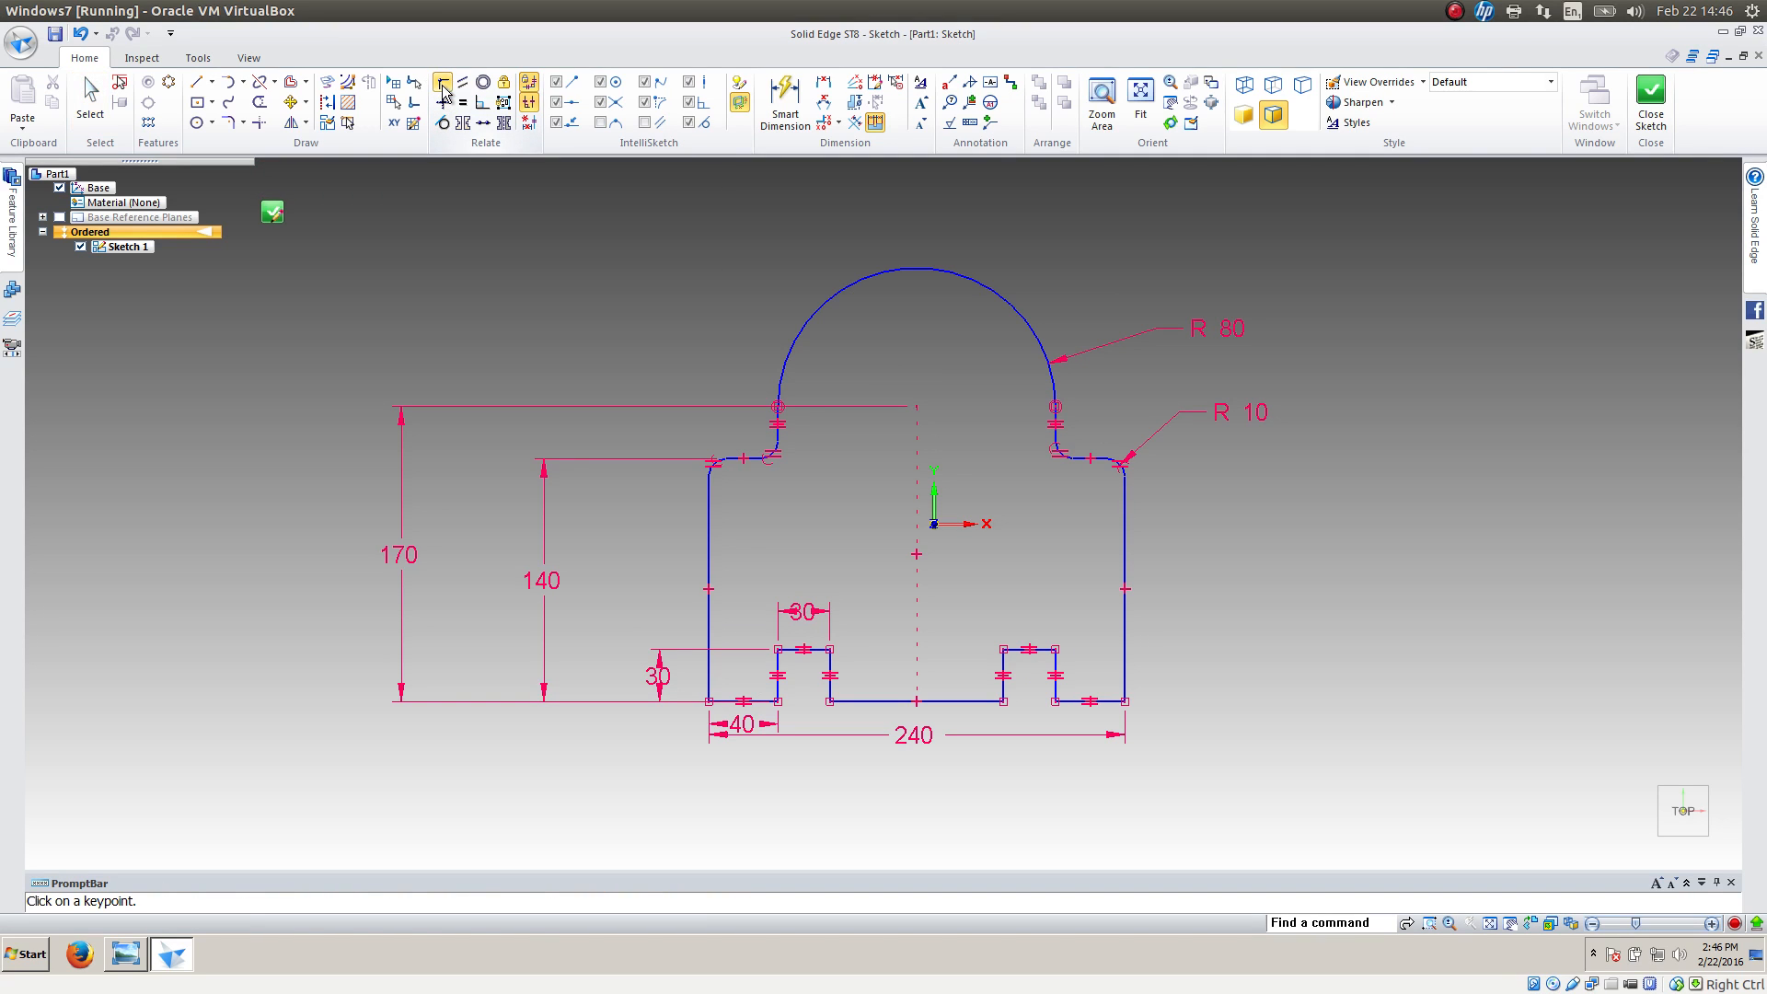
pyautogui.click(916, 701)
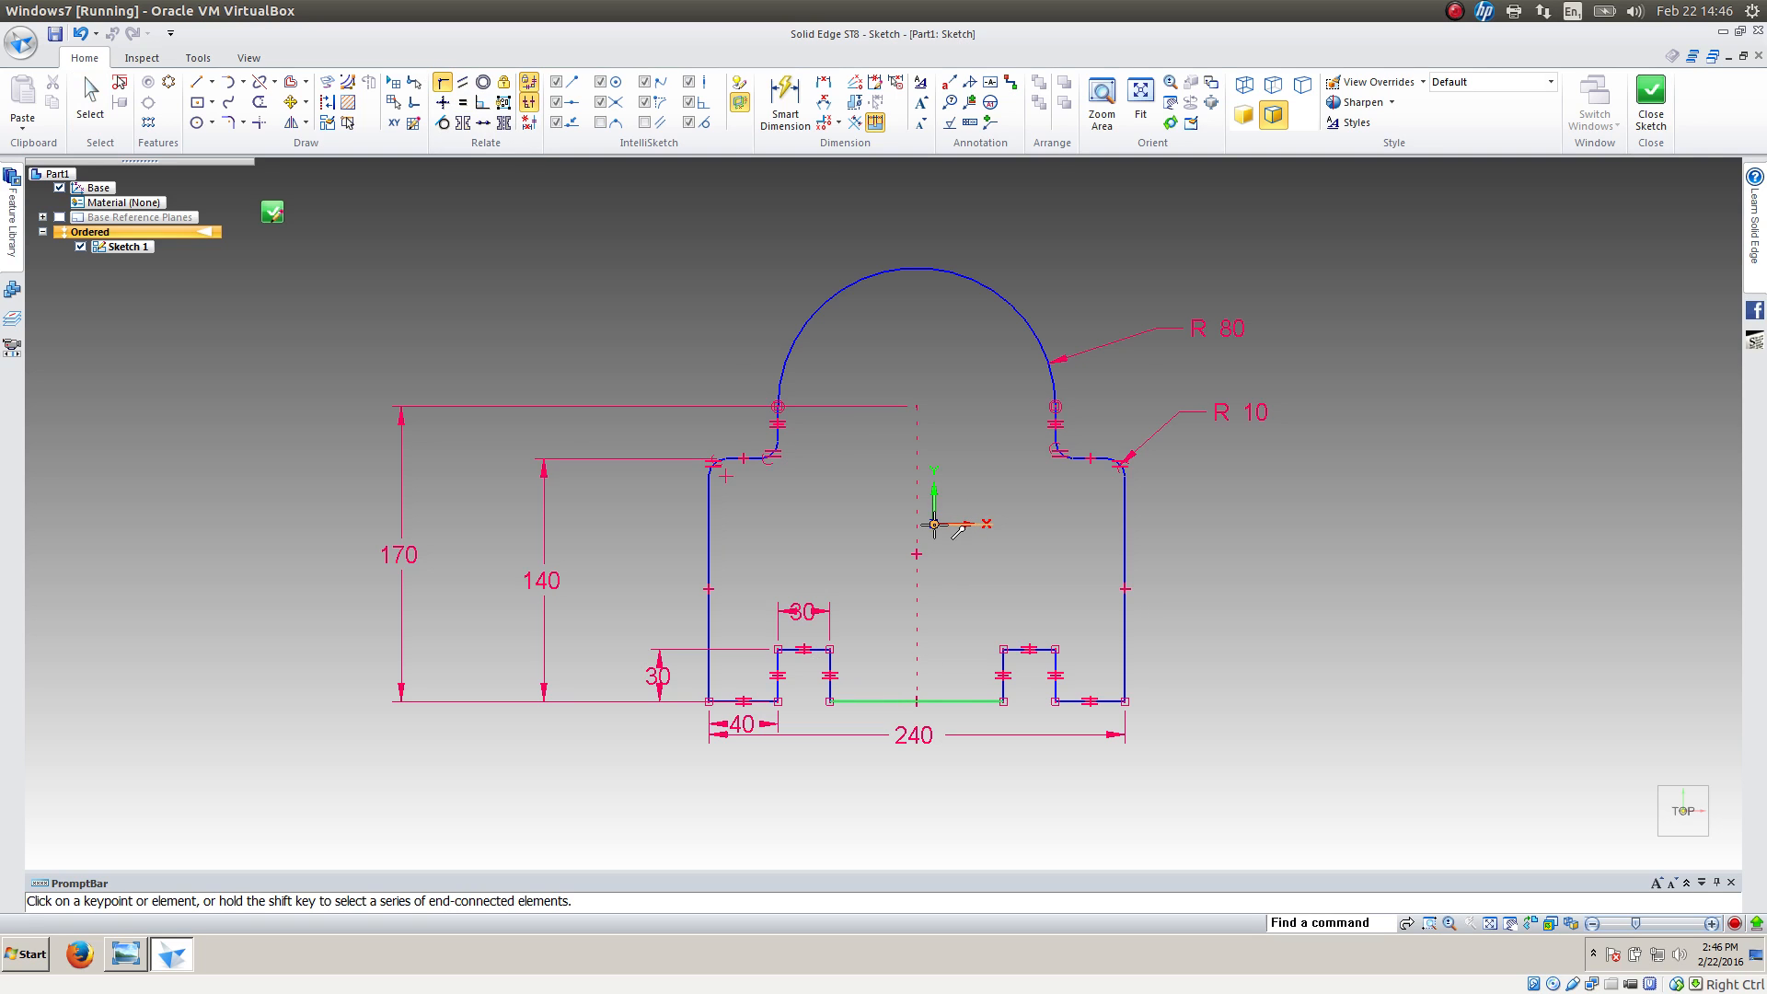
pyautogui.click(934, 525)
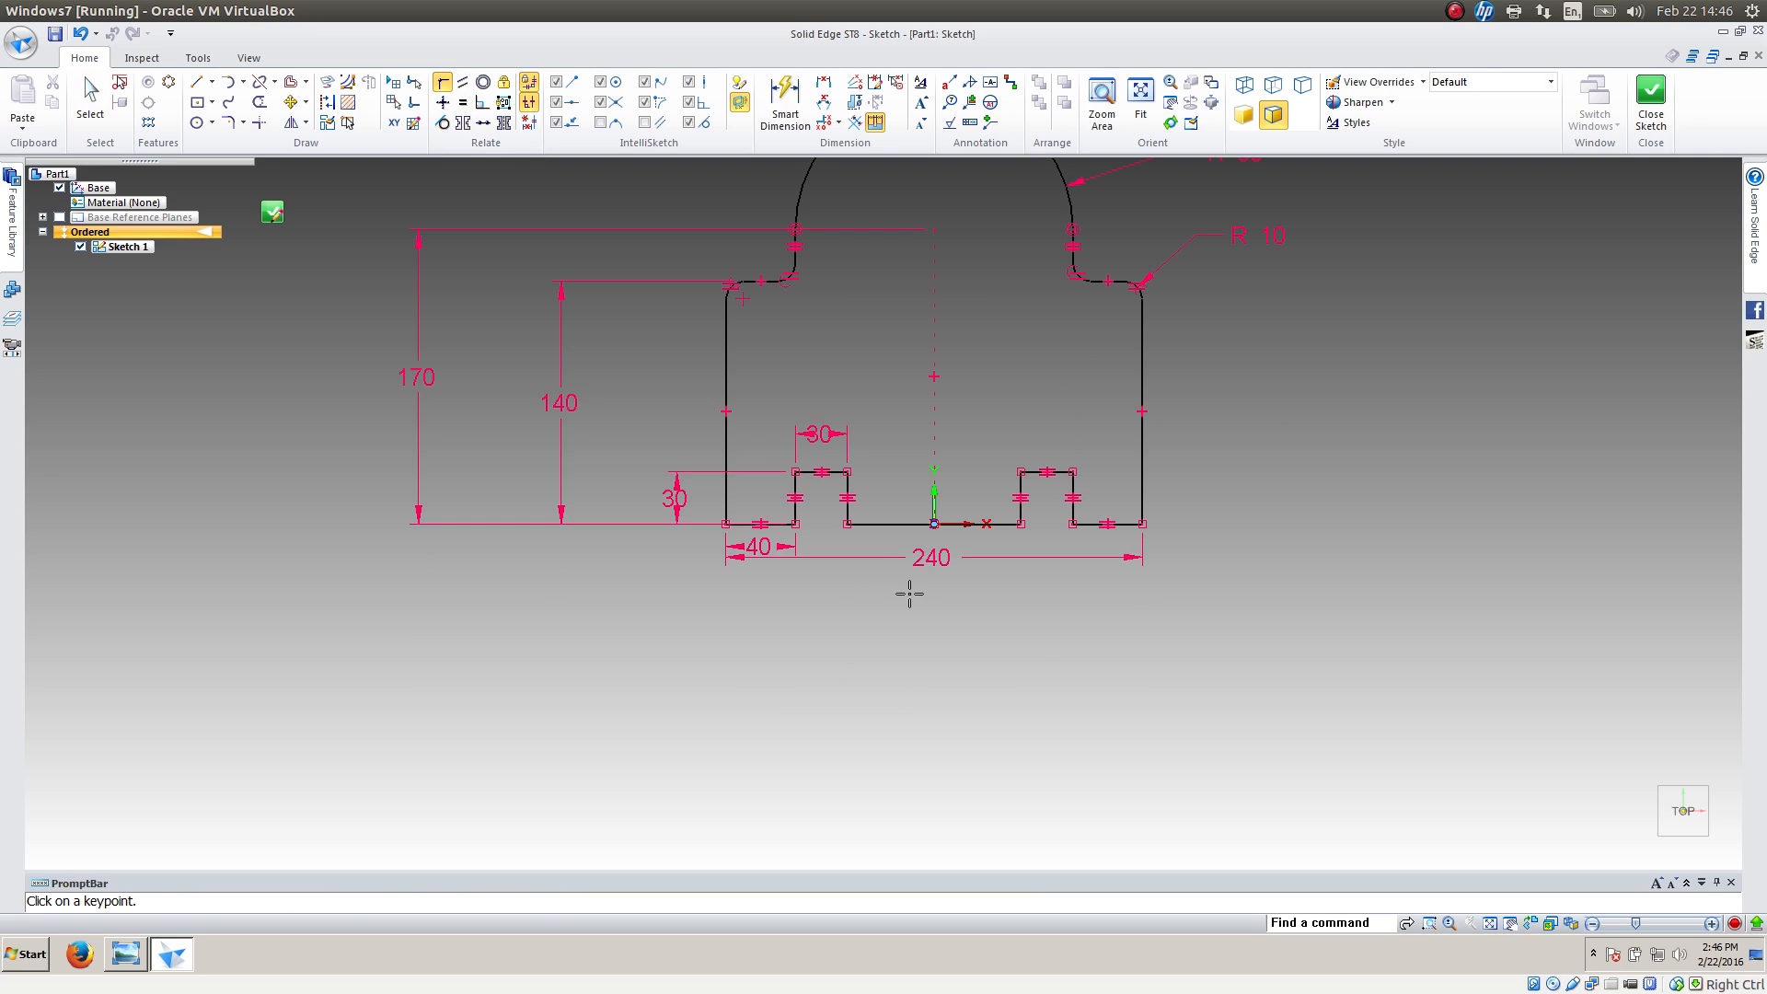
pyautogui.keyDown('shift'); pyautogui.moveTo(927, 602); pyautogui.dragTo(911, 727, button='middle'); pyautogui.keyUp('shift')
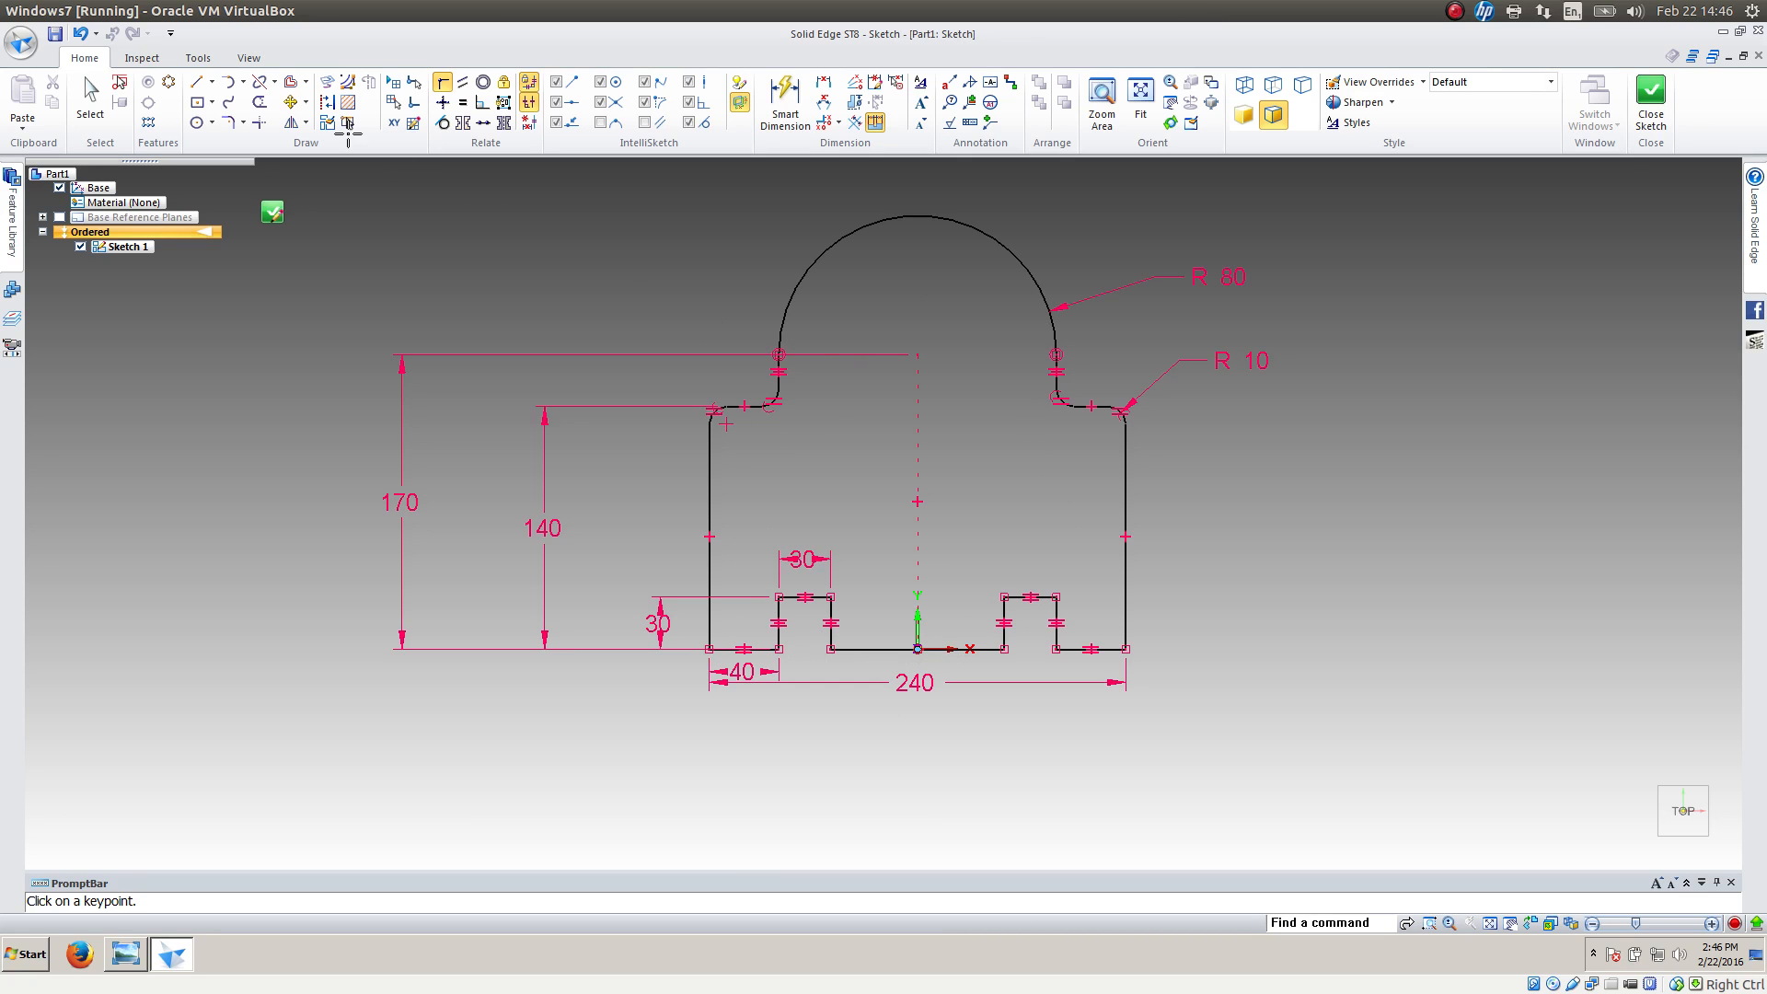
# Turn the relationship colors display off and back on to examine the sketch's constraint status
pyautogui.click(196, 58)
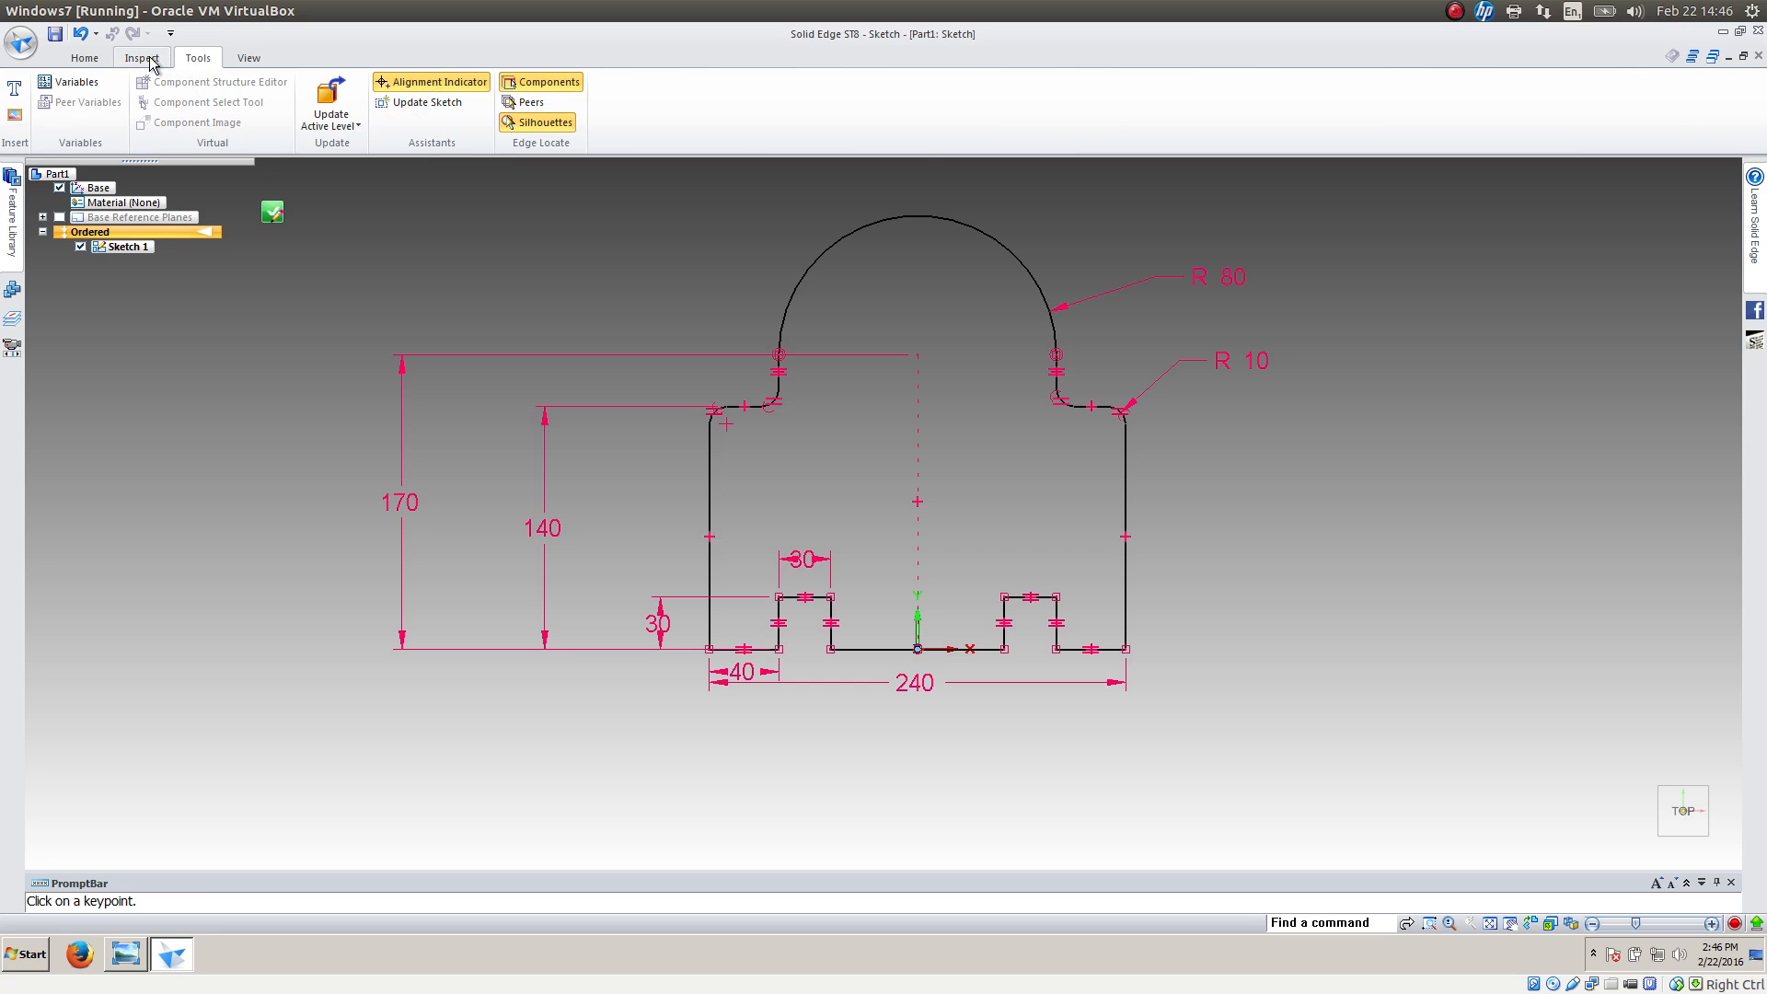
pyautogui.click(238, 63)
pyautogui.click(157, 60)
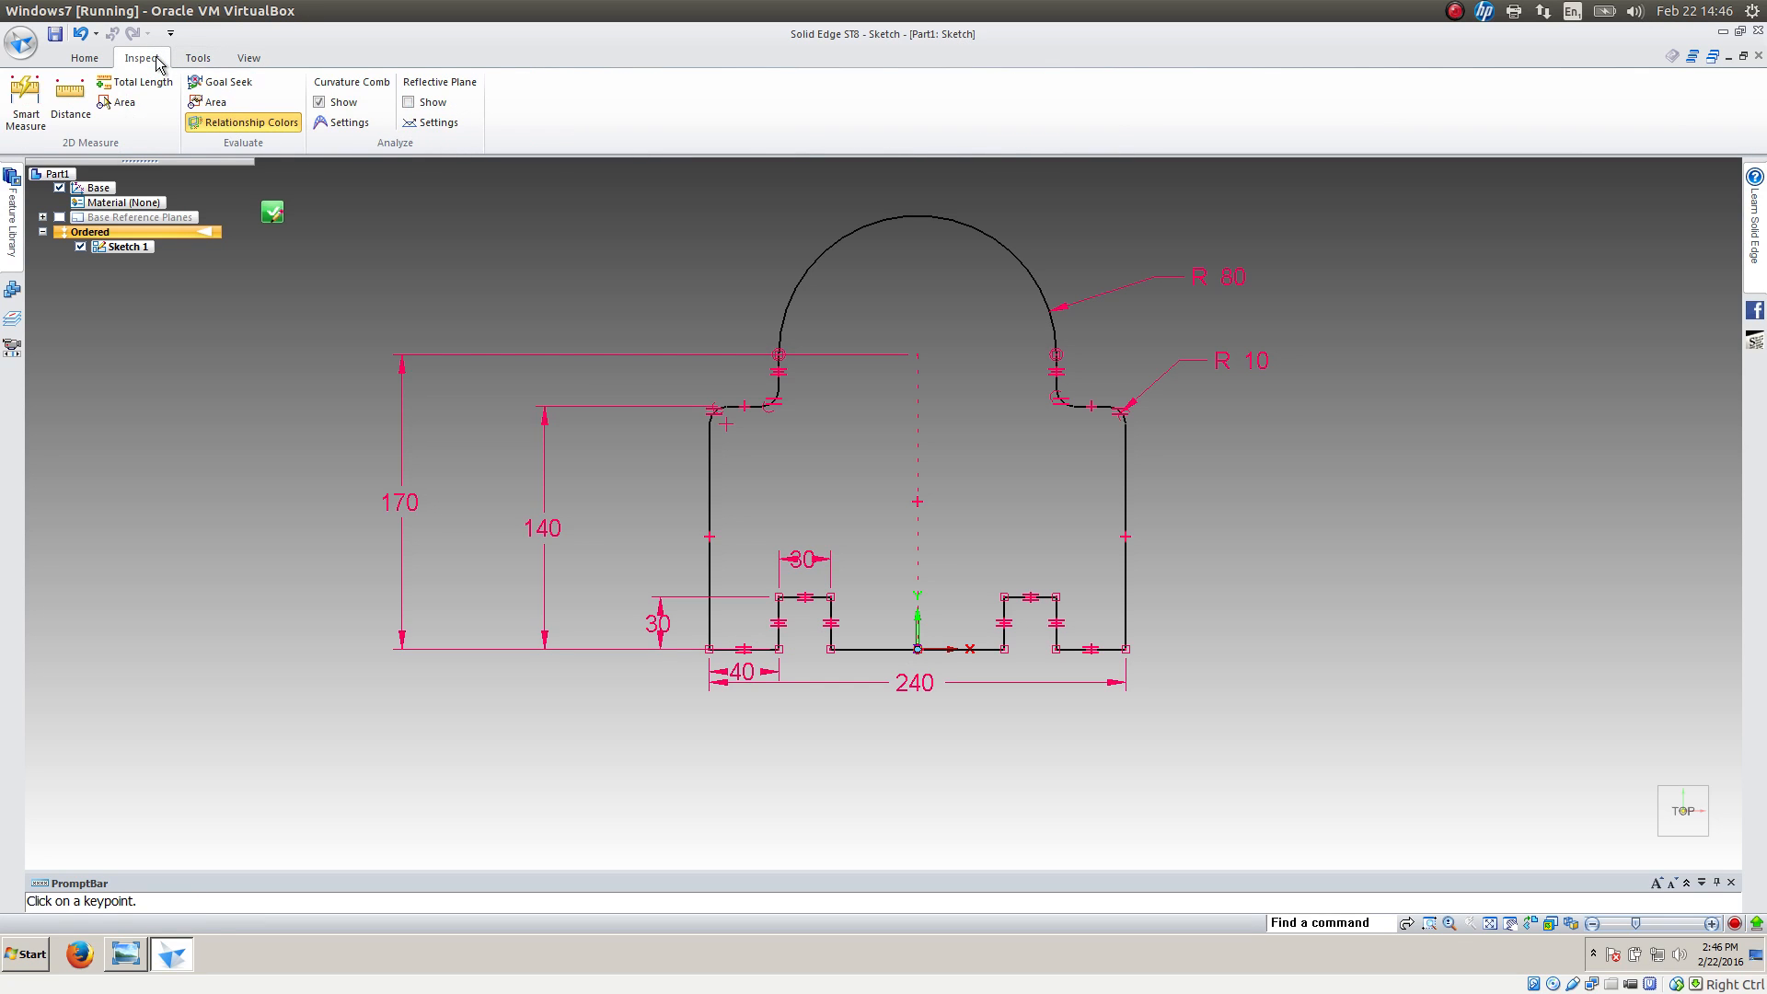
pyautogui.click(241, 126)
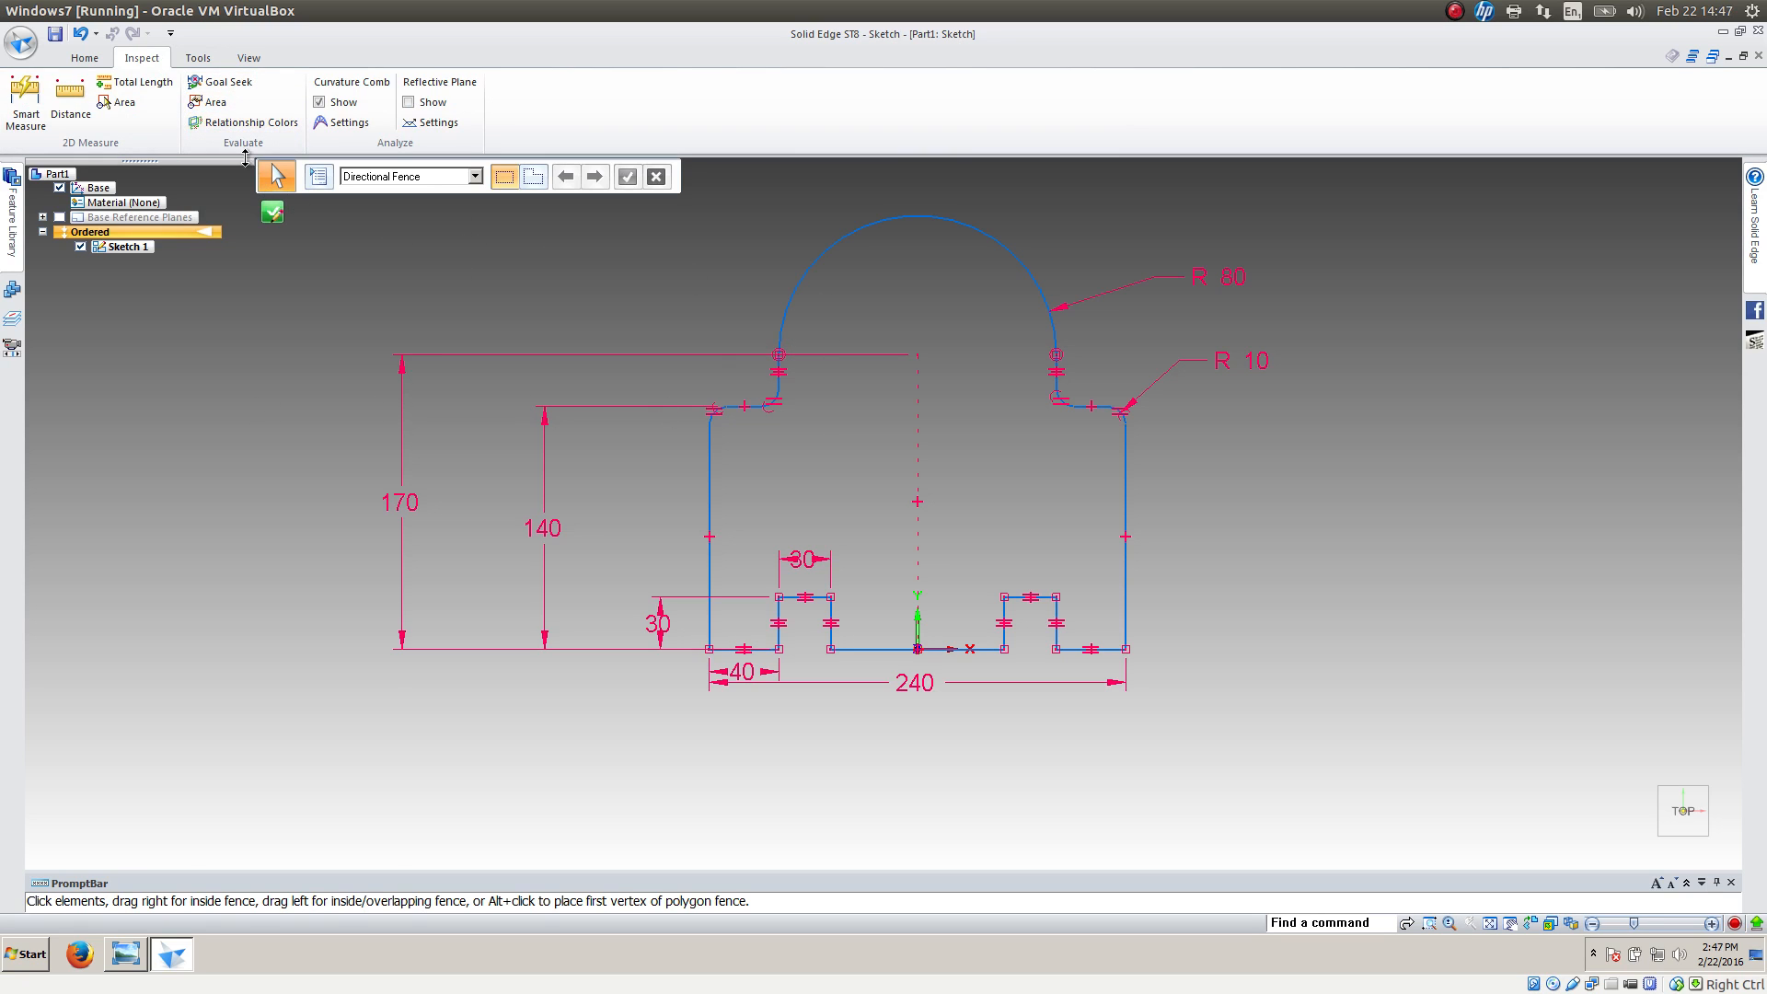
pyautogui.click(244, 122)
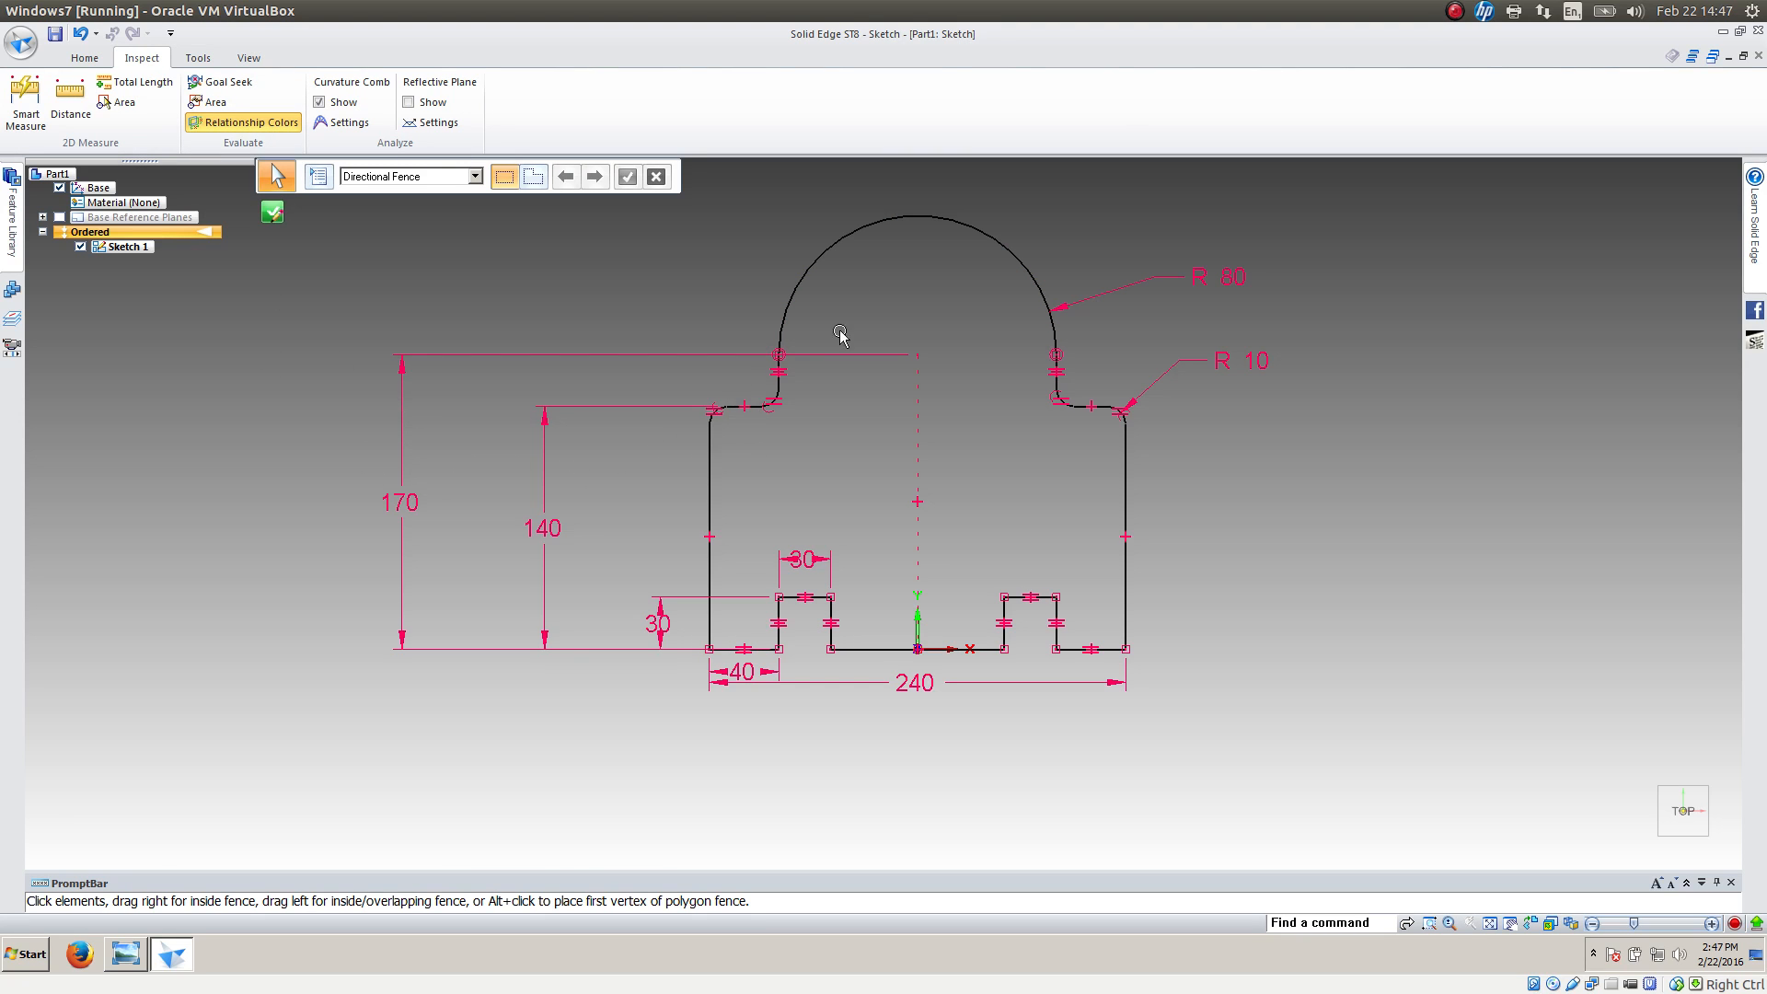
# Draw a circle about 53 mm in diameter inside the top arc, slightly left of the arc's centre
pyautogui.click(83, 58)
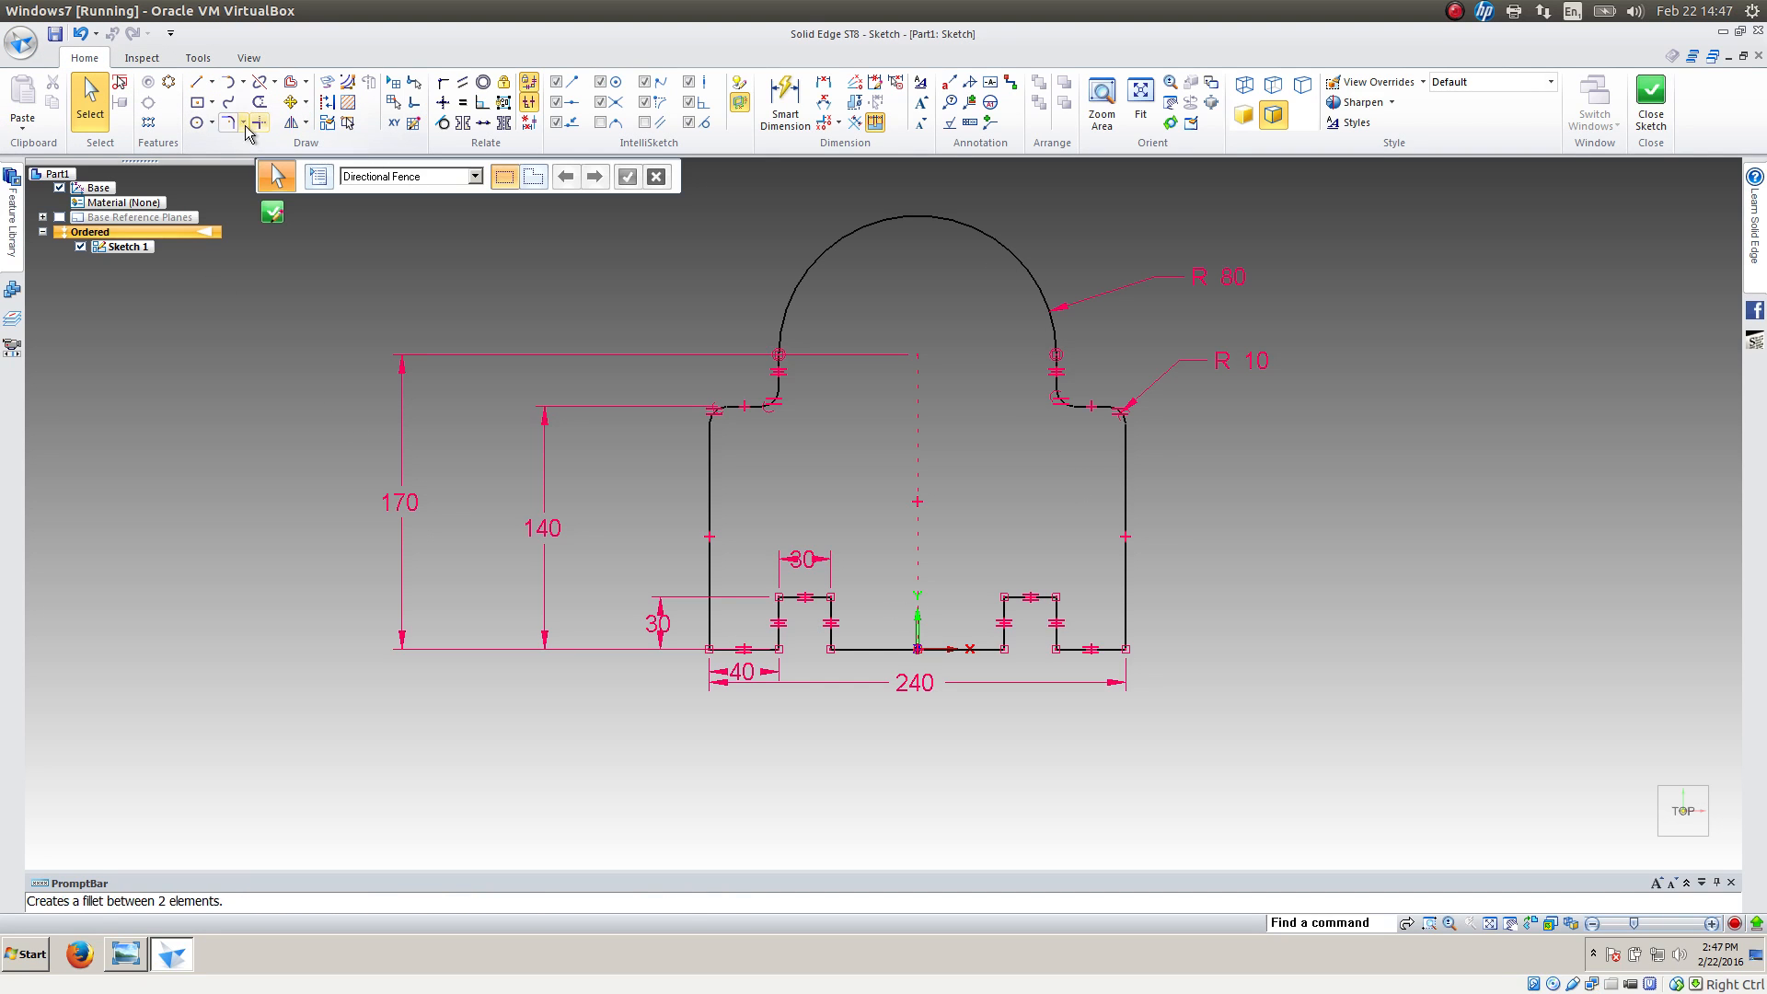
pyautogui.click(197, 122)
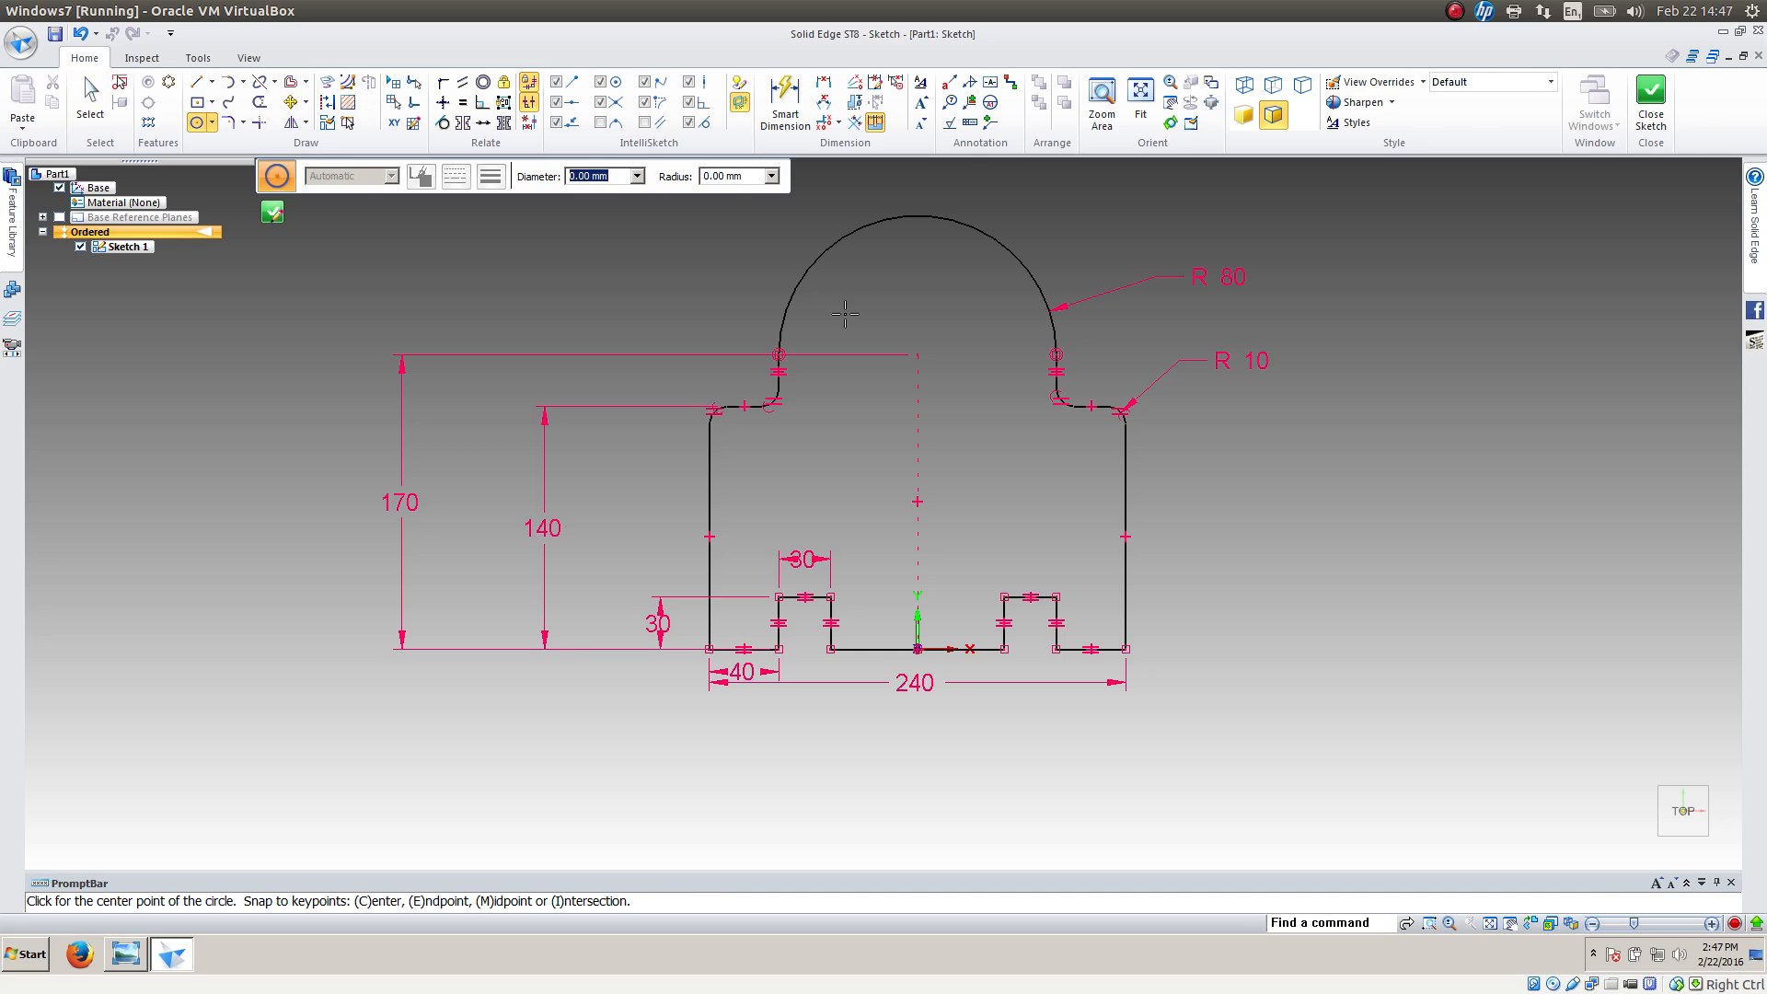
pyautogui.moveTo(874, 348); pyautogui.dragTo(907, 385)
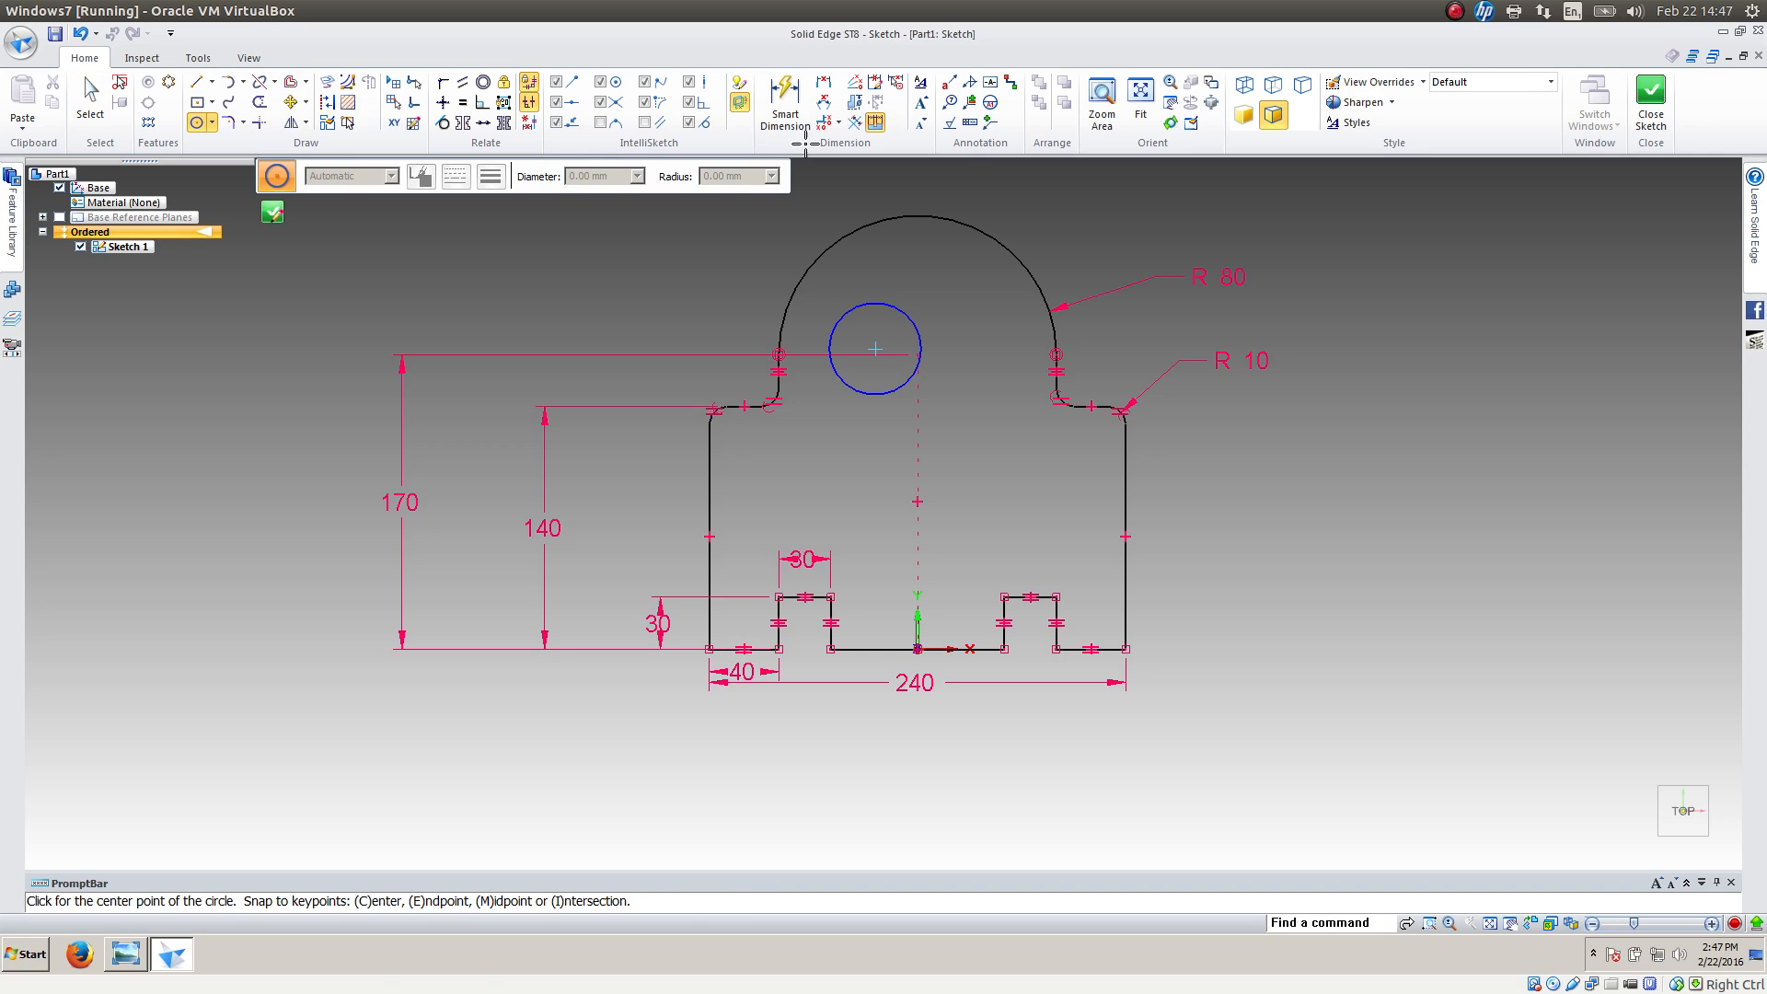
# Dimension the circle inside the top arc with an 80 mm diameter
pyautogui.click(785, 99)
pyautogui.click(912, 313)
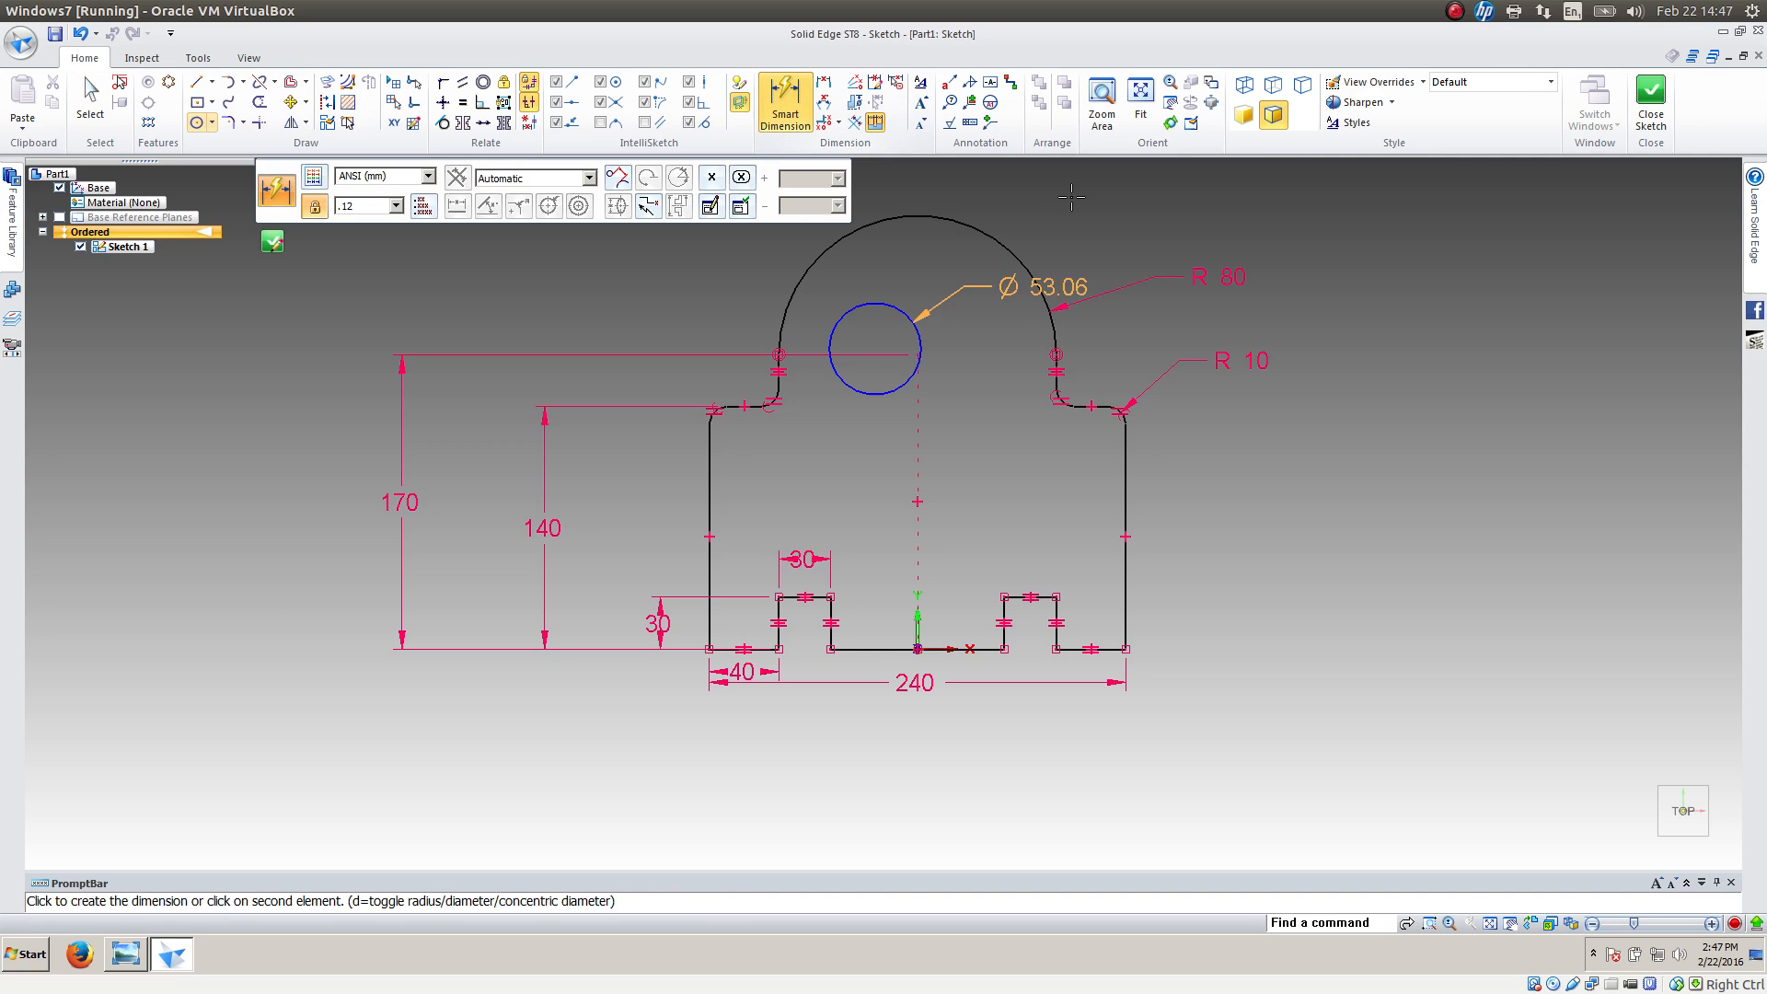
pyautogui.click(1071, 196)
pyautogui.write('80')
pyautogui.press('Return')
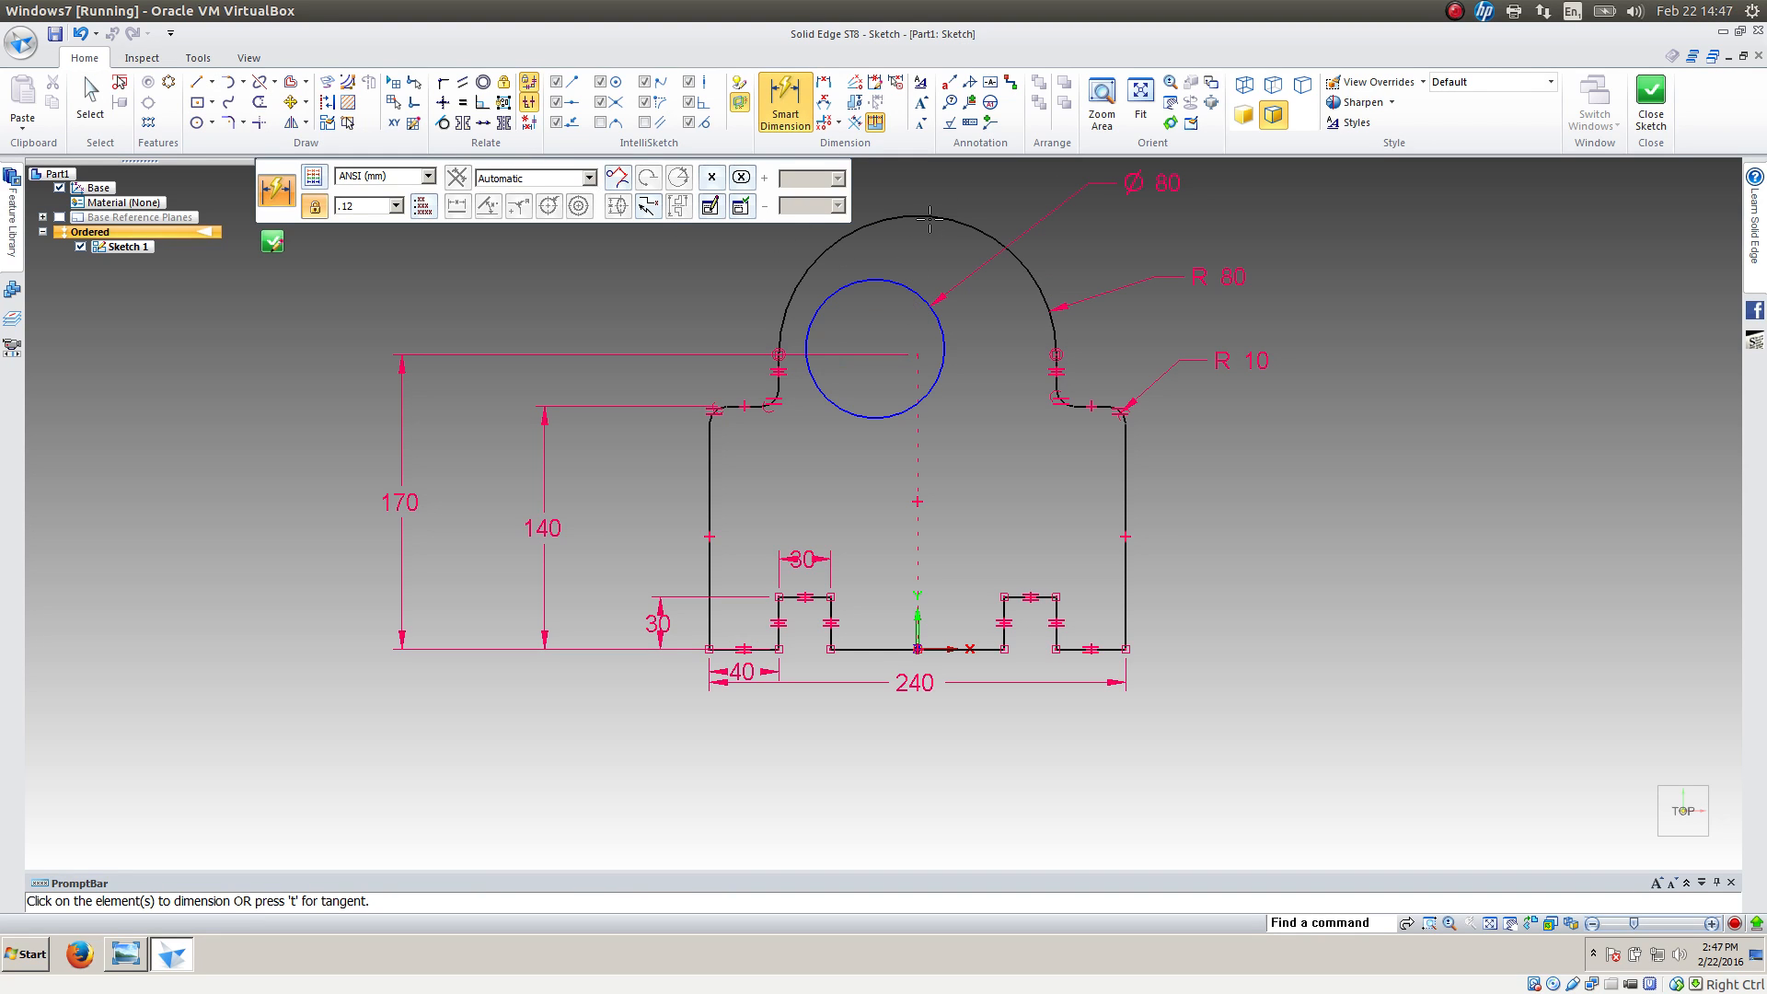
# Make the circle concentric with the large top arc
pyautogui.click(482, 82)
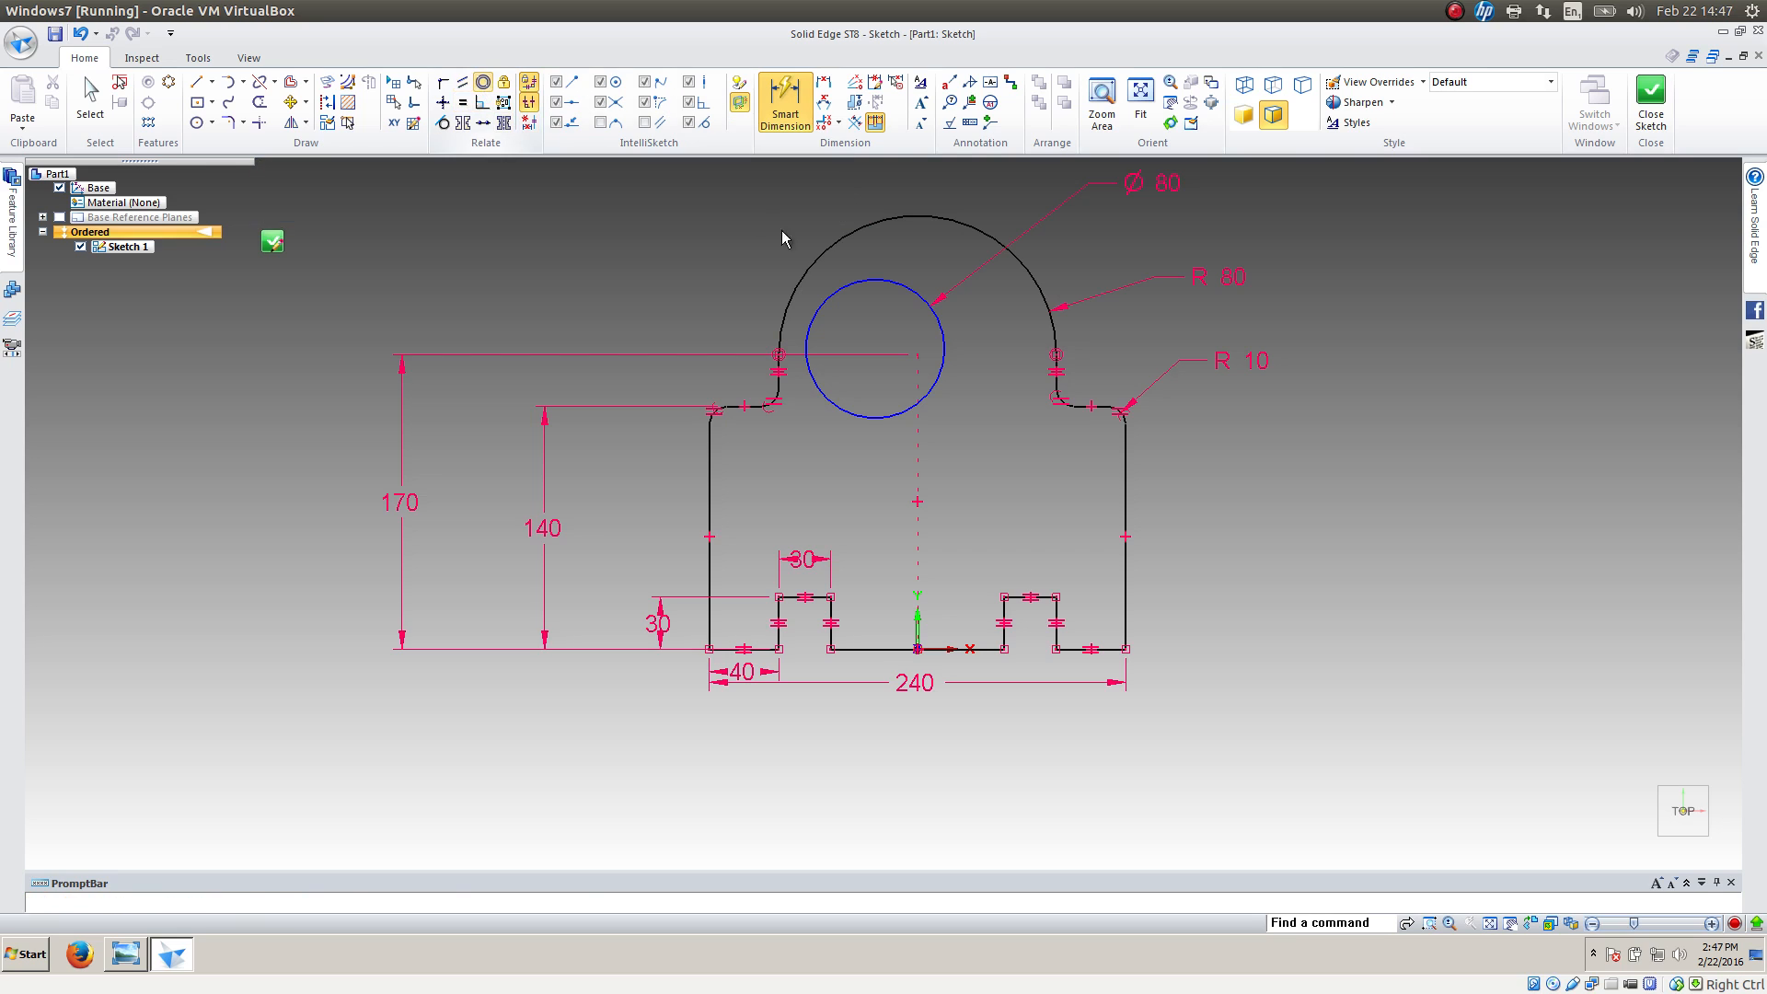
pyautogui.click(873, 275)
pyautogui.click(851, 228)
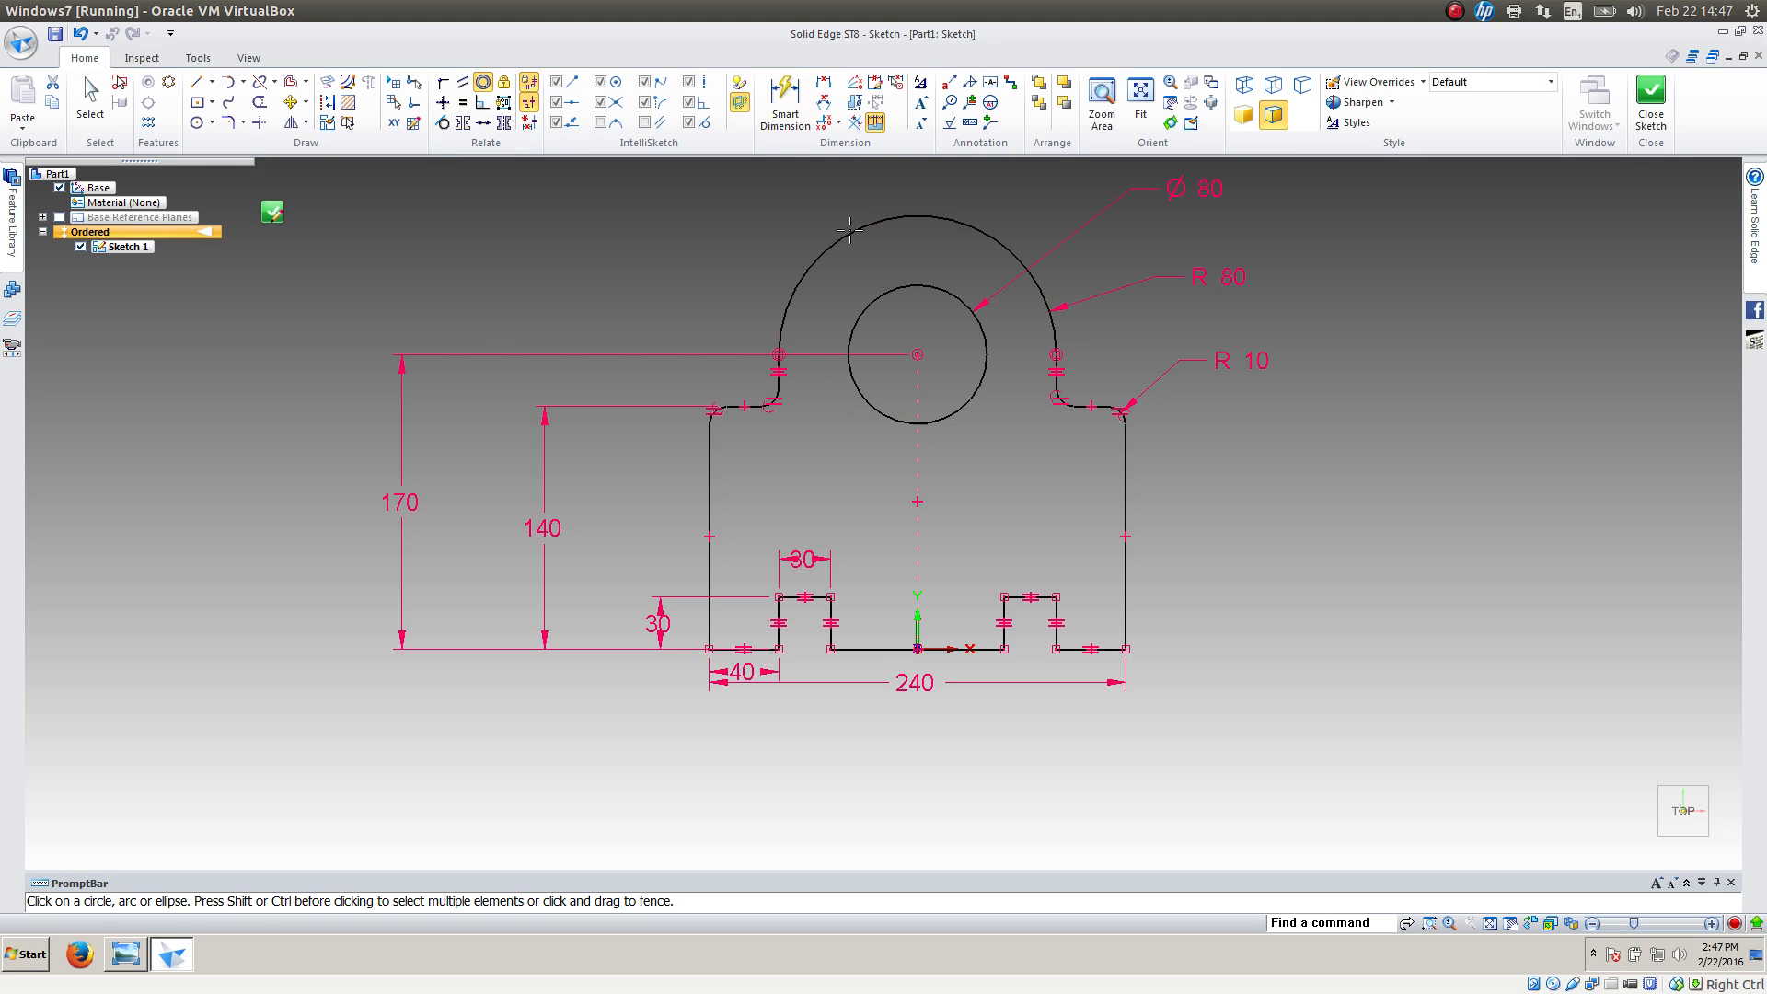
# Compare the profile with the reference drawing, then close the sketch and return to the part
pyautogui.hotkey('alt', 'Tab')
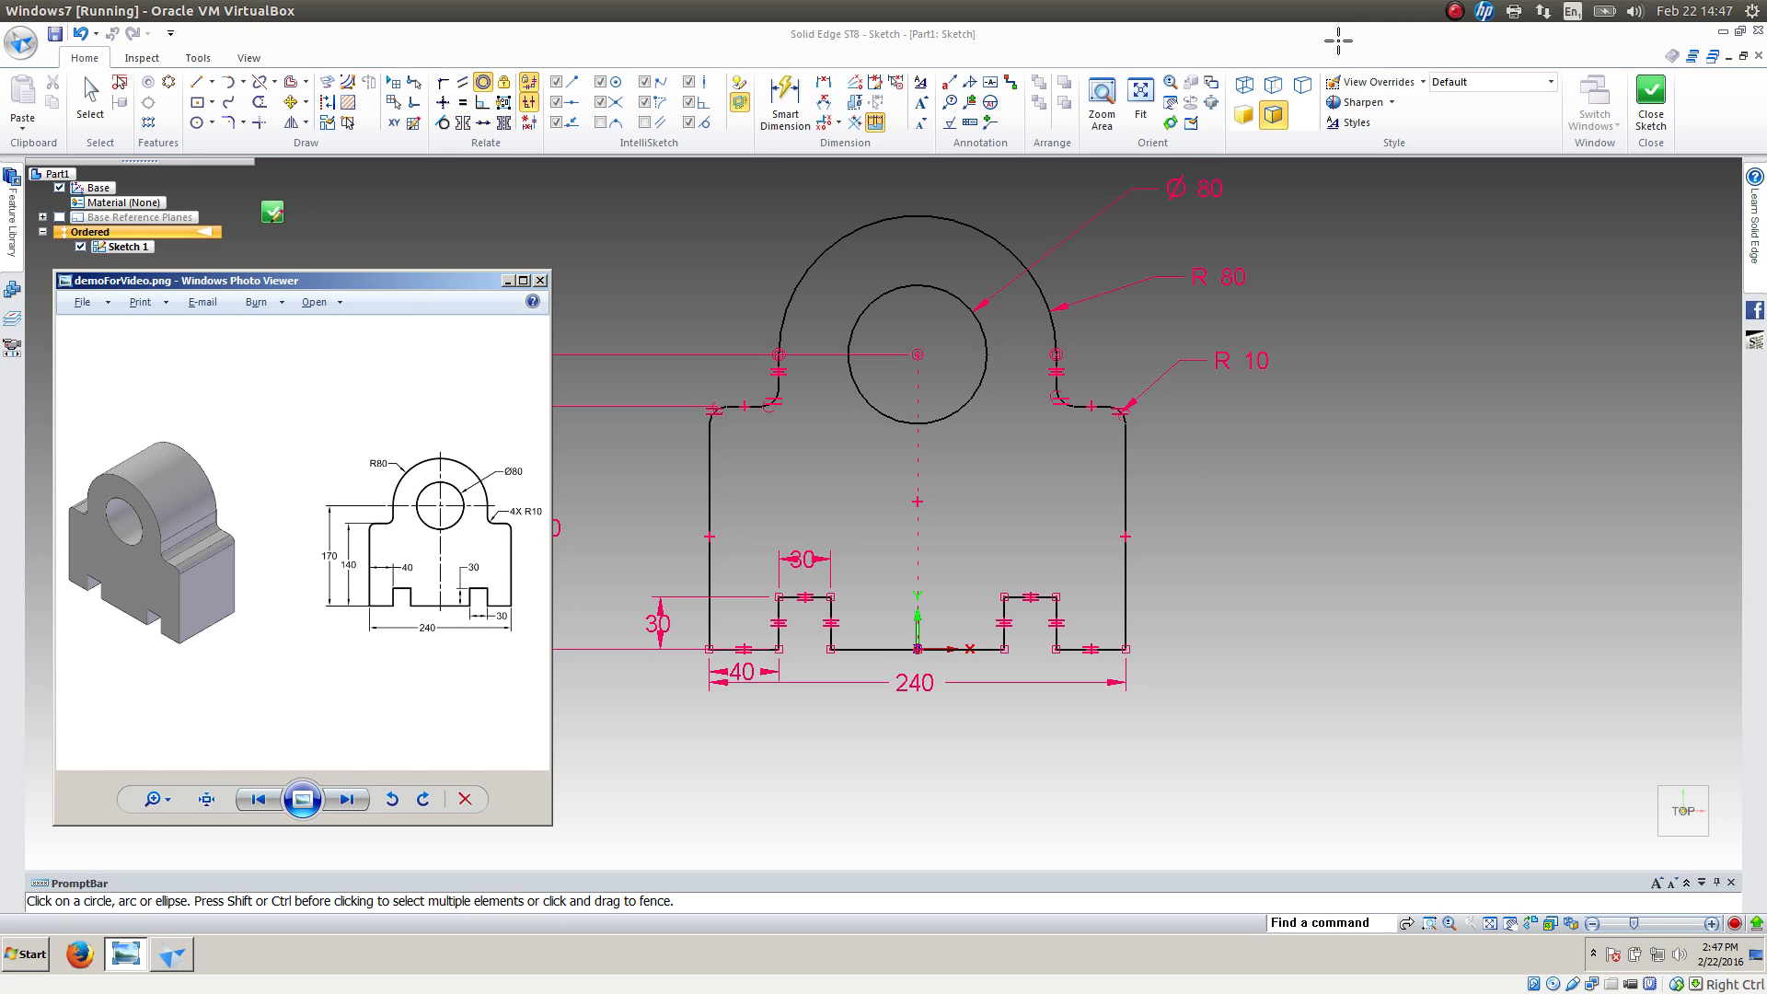
pyautogui.click(1647, 106)
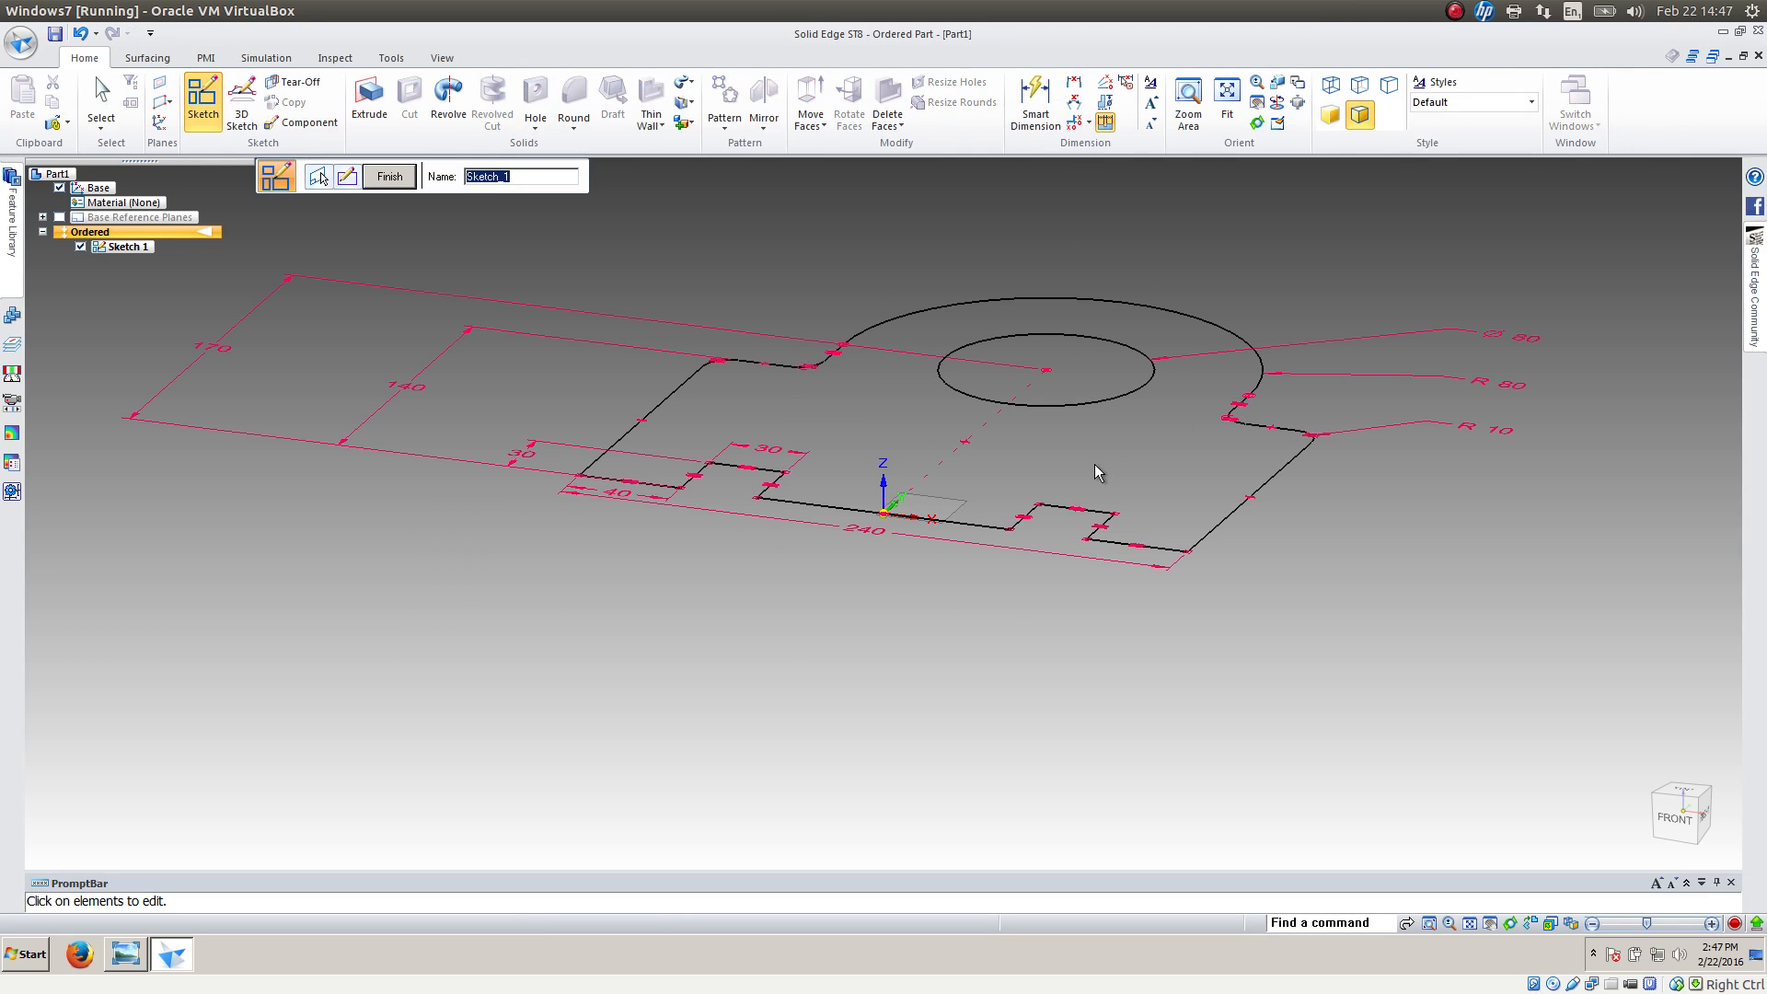
pyautogui.scroll(-3, 1388, 543)
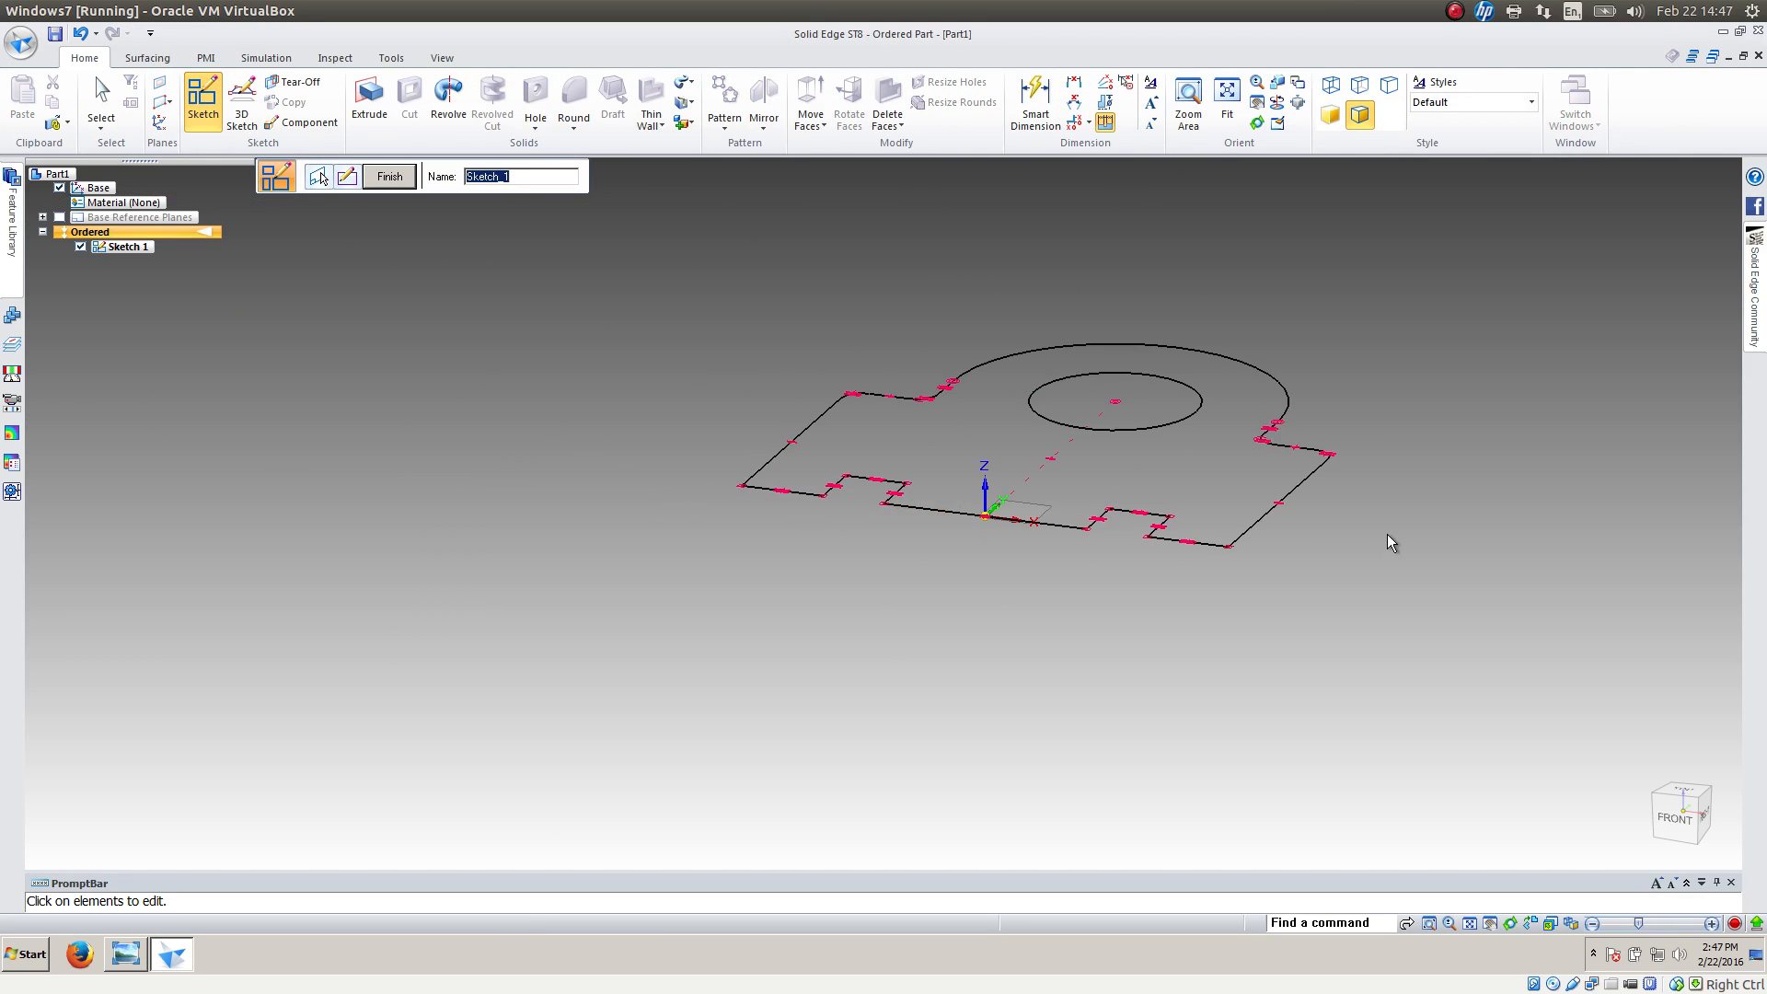
pyautogui.moveTo(1420, 312); pyautogui.dragTo(1361, 420, button='middle')
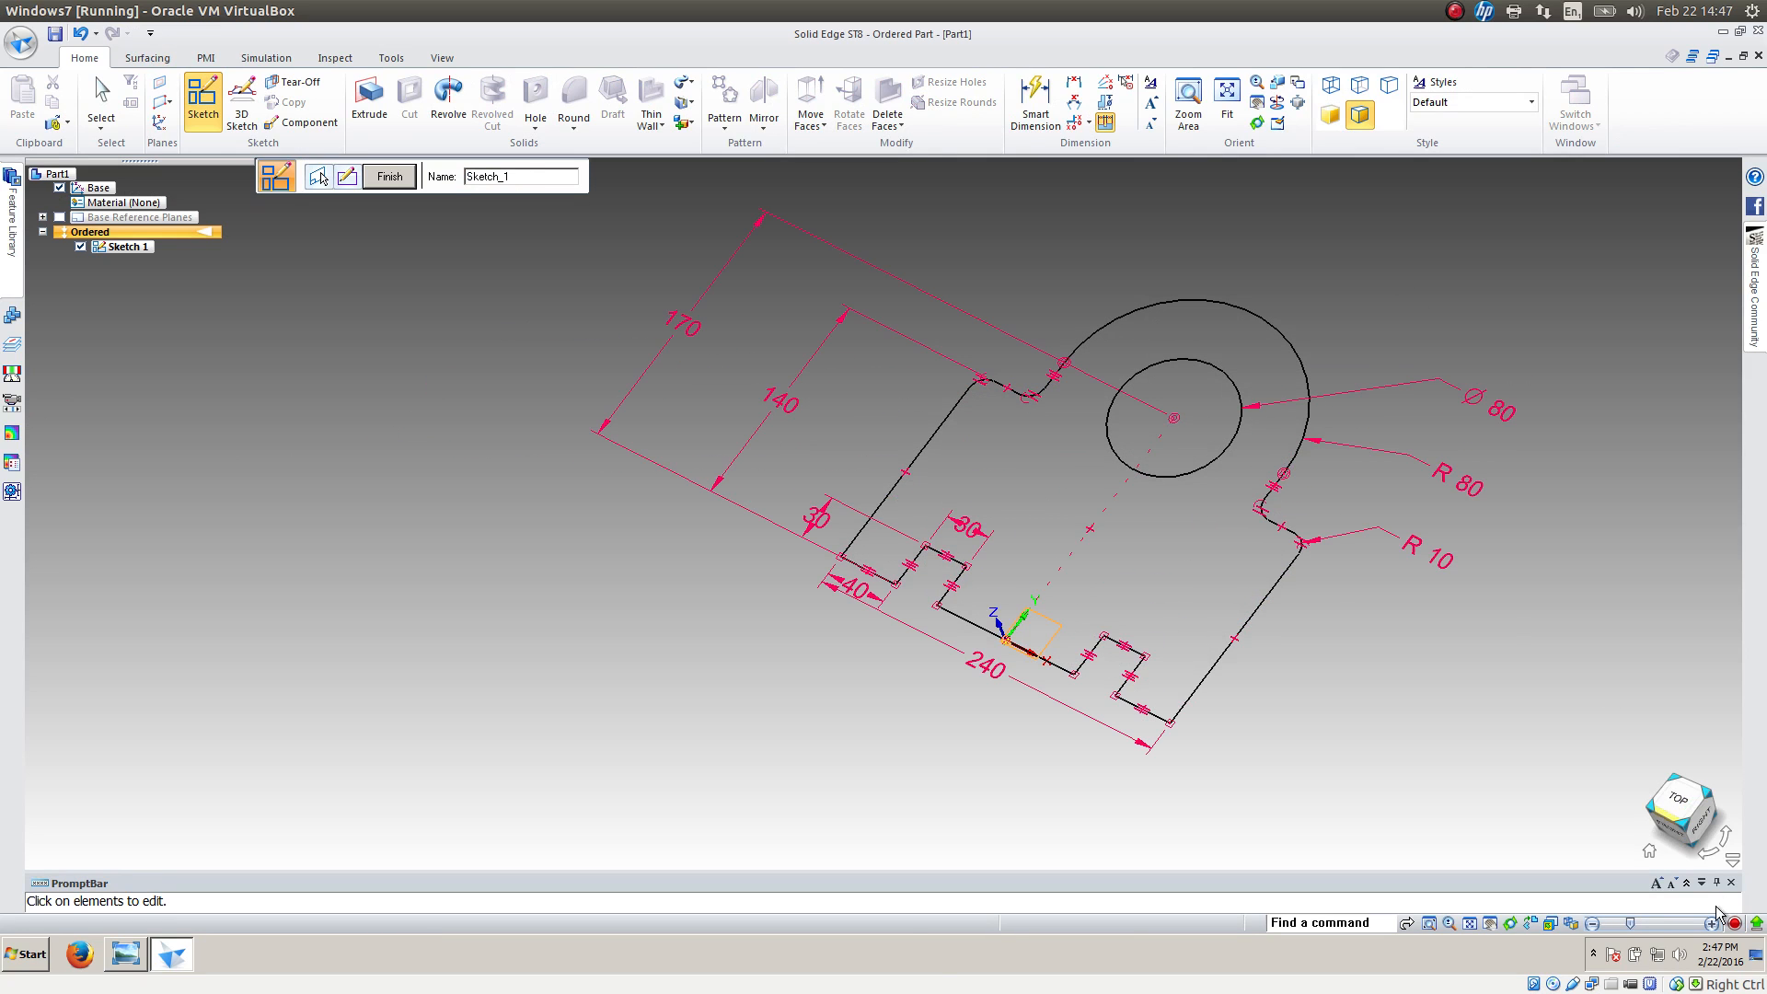